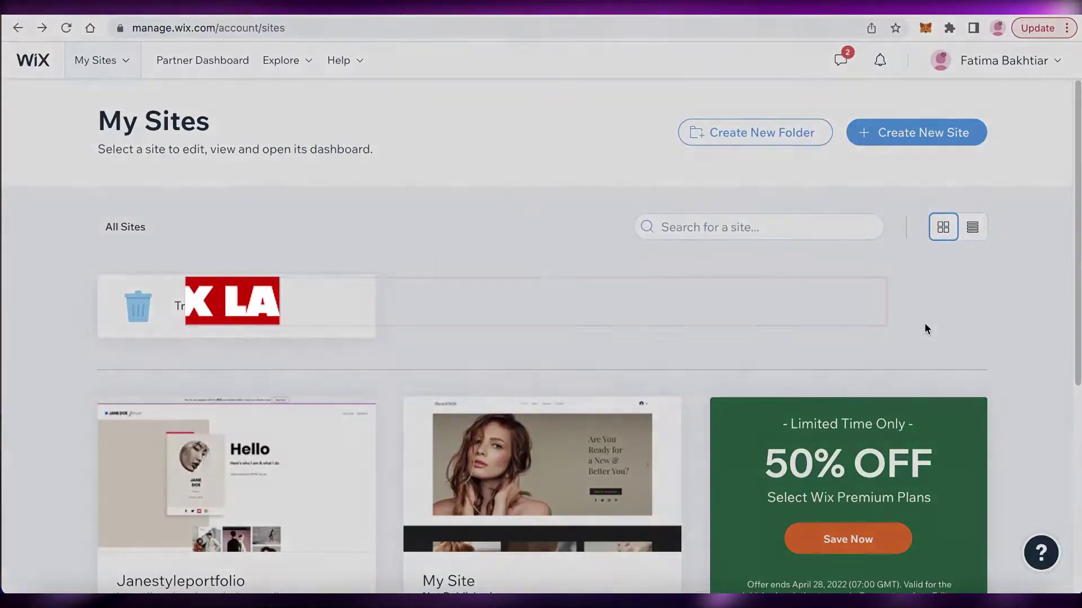
Start a new site on the classic Wix platform rather than Editor X.
scroll(924, 329, "down", 3)
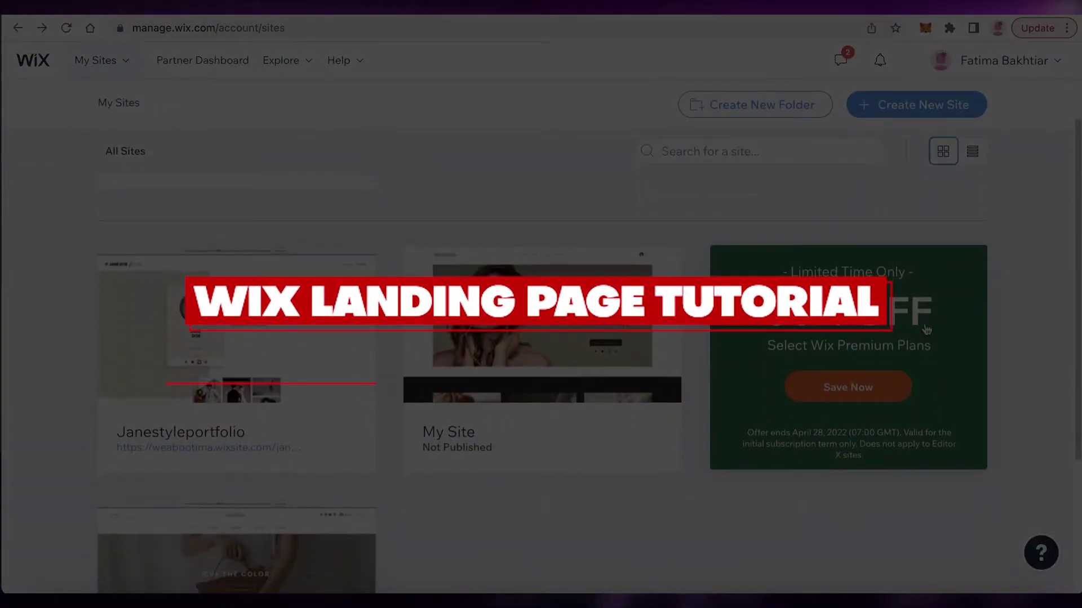
scroll(927, 328, "up", 3)
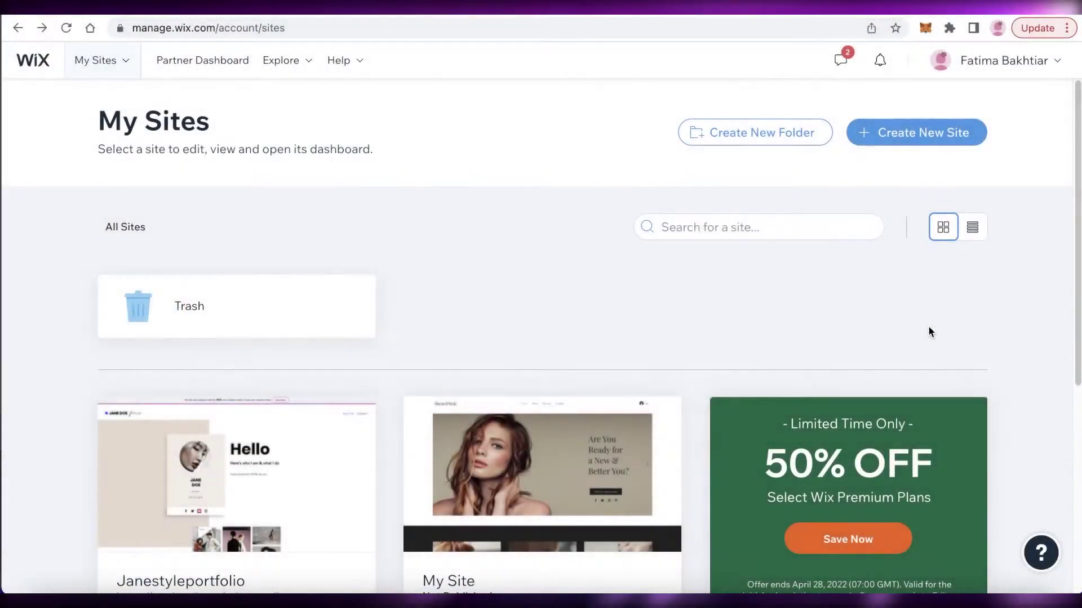
scroll(928, 332, "down", 4)
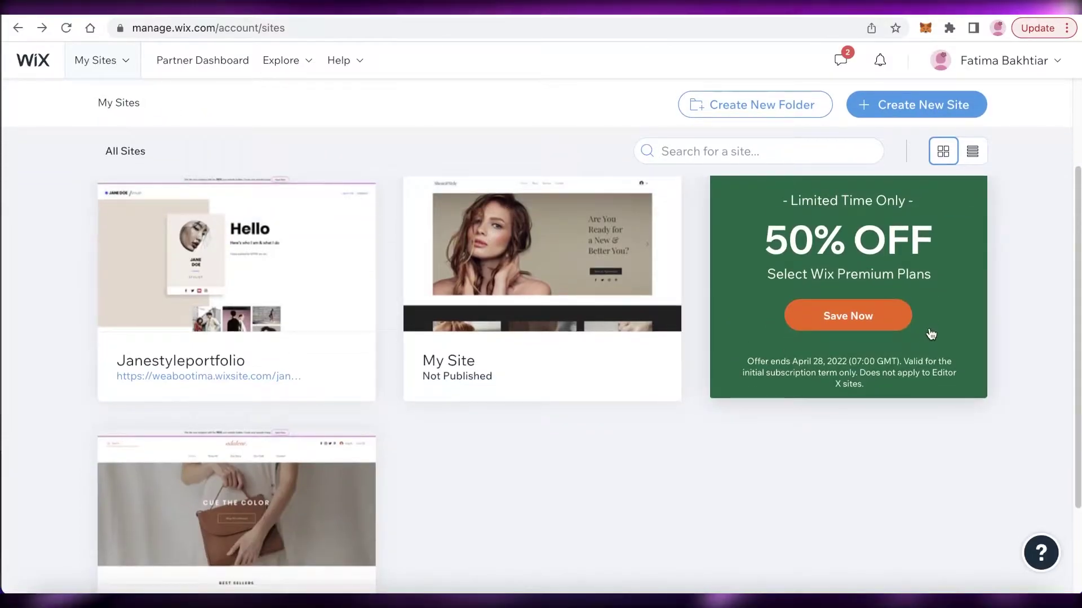
scroll(931, 334, "up", 3)
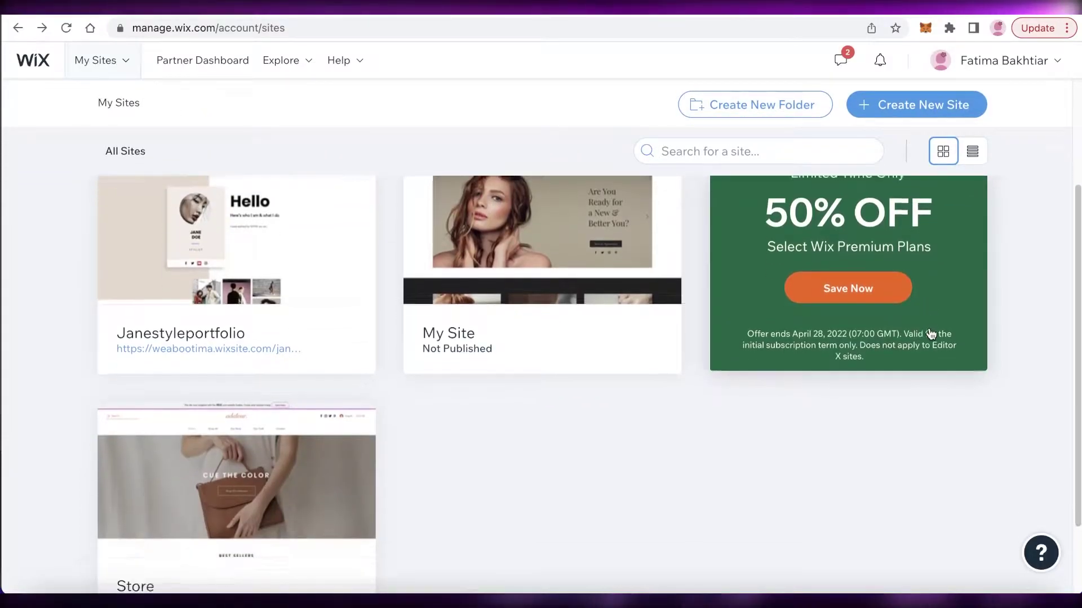
scroll(931, 334, "up", 2)
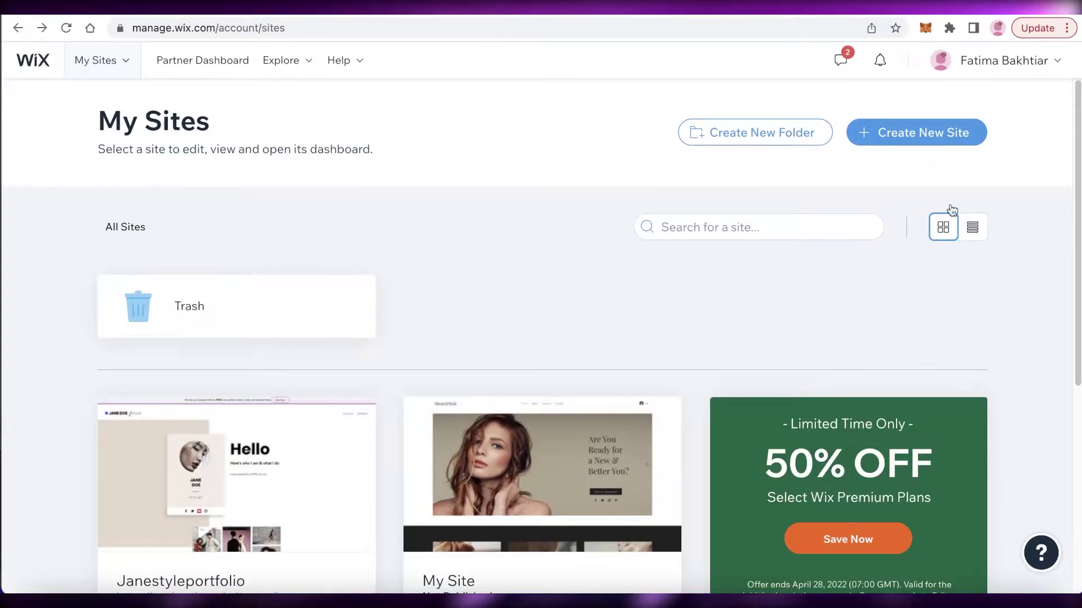
left_click(980, 67)
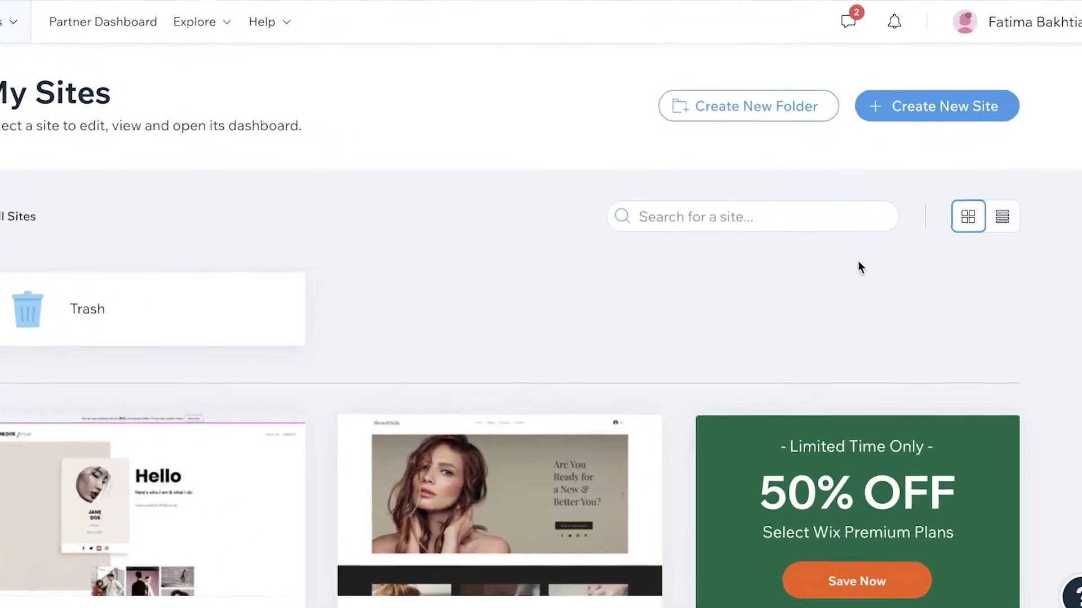
left_click(870, 133)
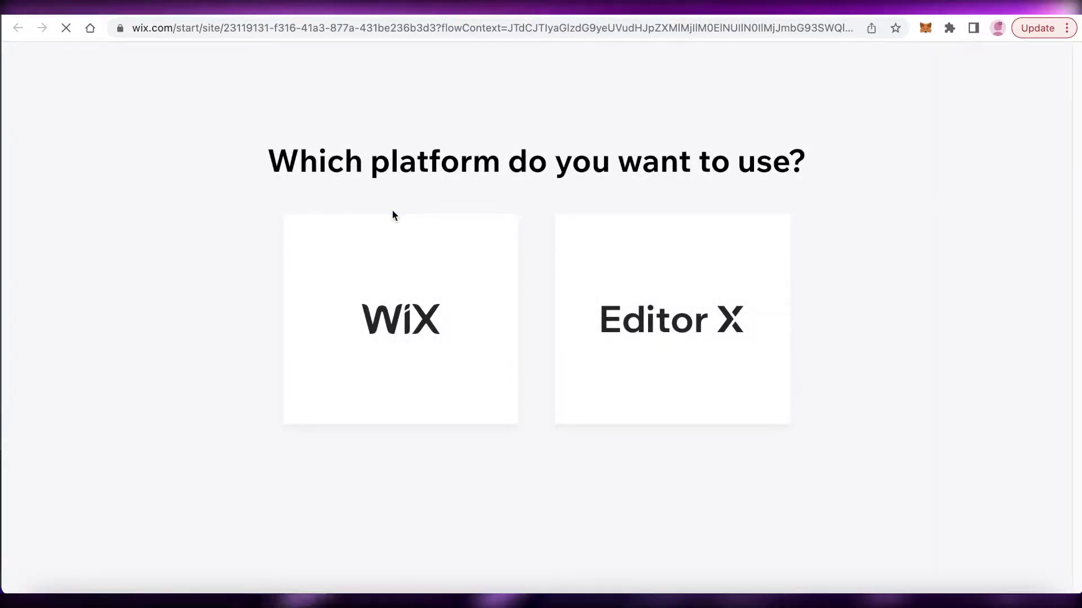
left_click(397, 254)
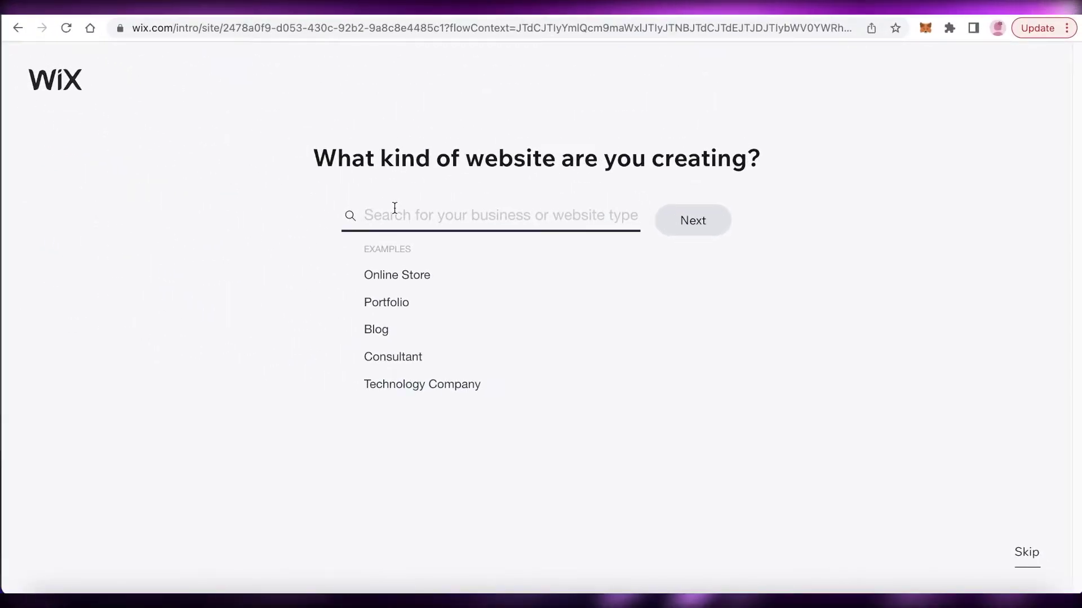
Skip the website type and feature questions and choose to edit a template.
left_click(1027, 552)
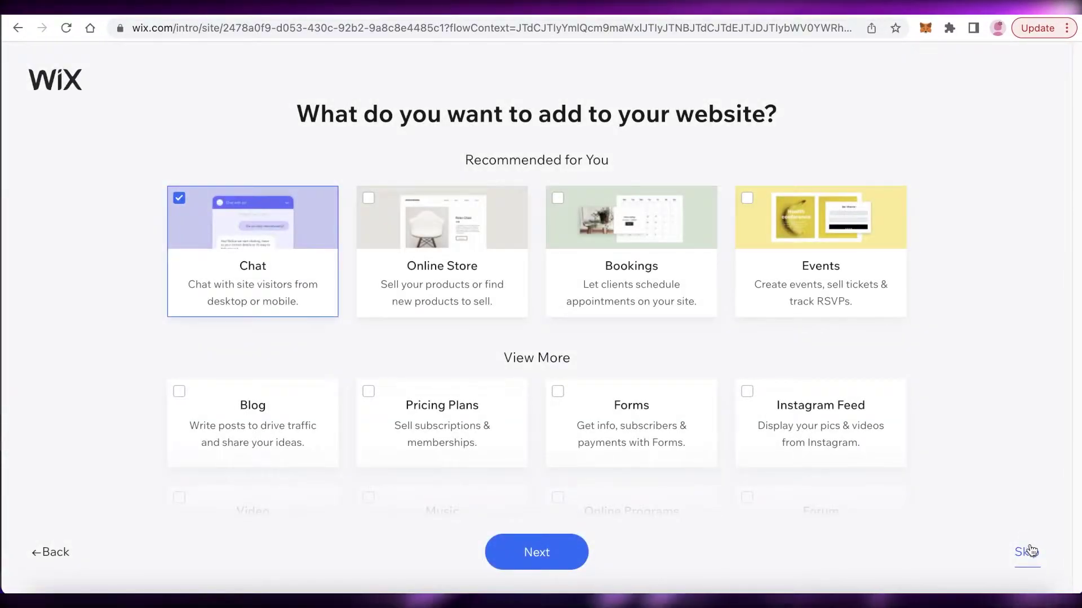
left_click(1036, 550)
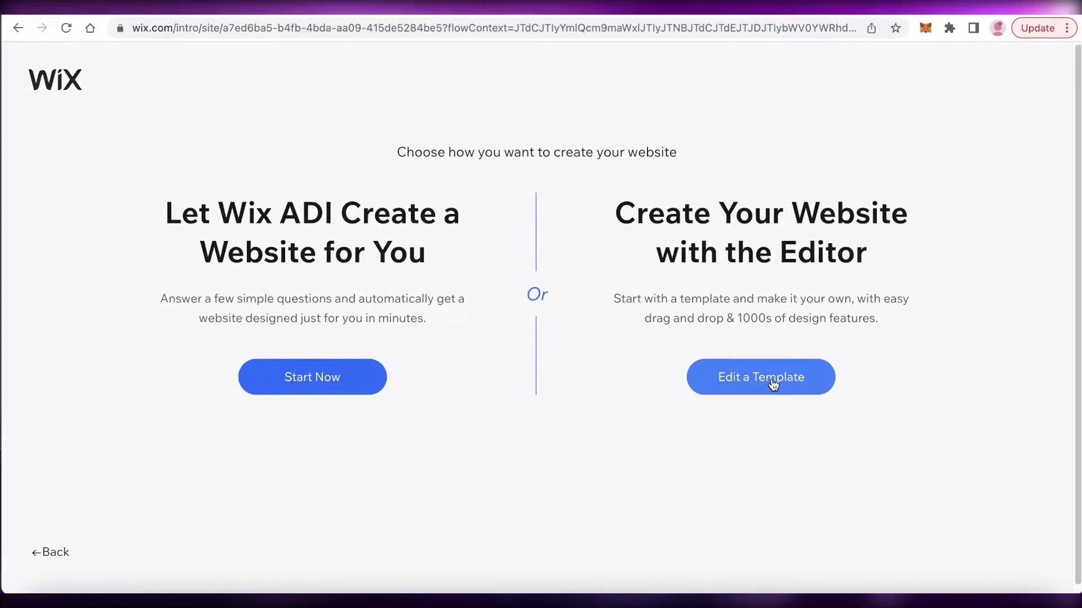
scroll(773, 385, "down", 1)
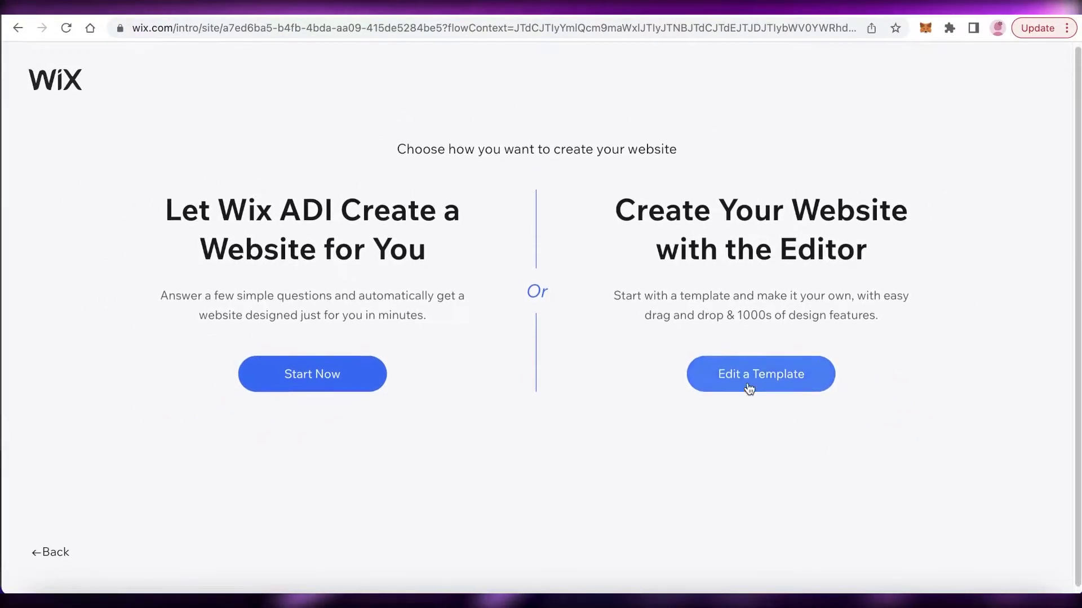
scroll(752, 400, "up", 1)
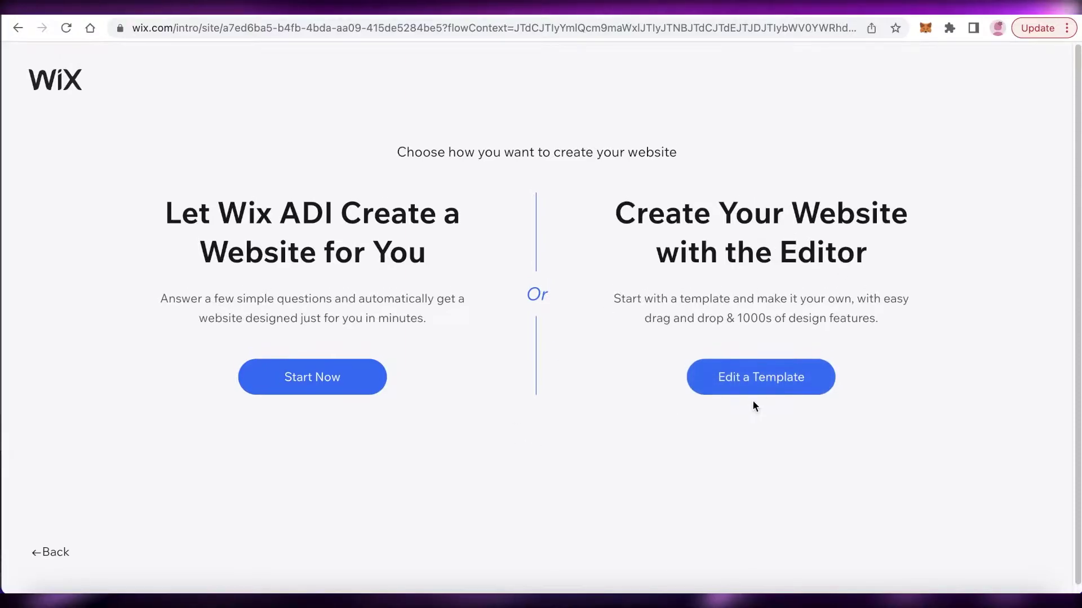
left_click(746, 391)
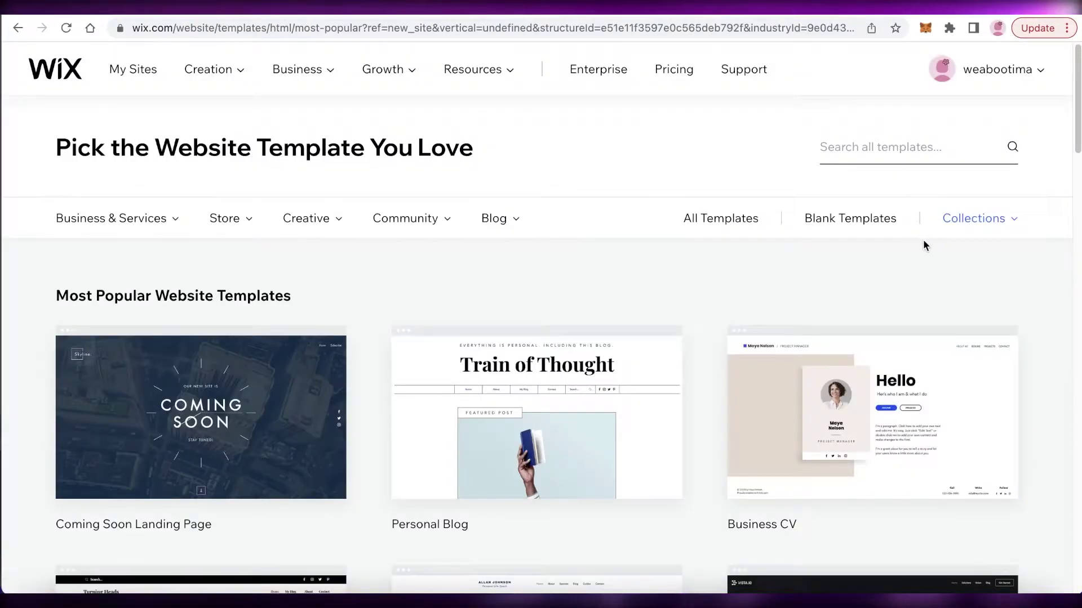
Search the template gallery for 'landing page'.
scroll(918, 231, "down", 1)
scroll(777, 174, "up", 1)
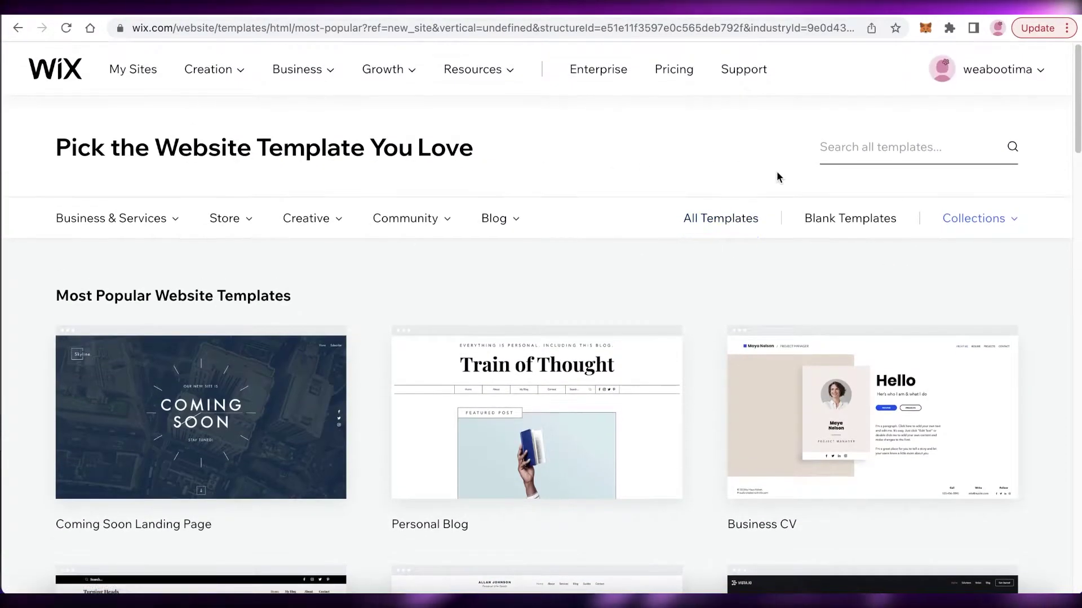
scroll(732, 225, "down", 6)
scroll(692, 272, "up", 6)
scroll(692, 272, "down", 5)
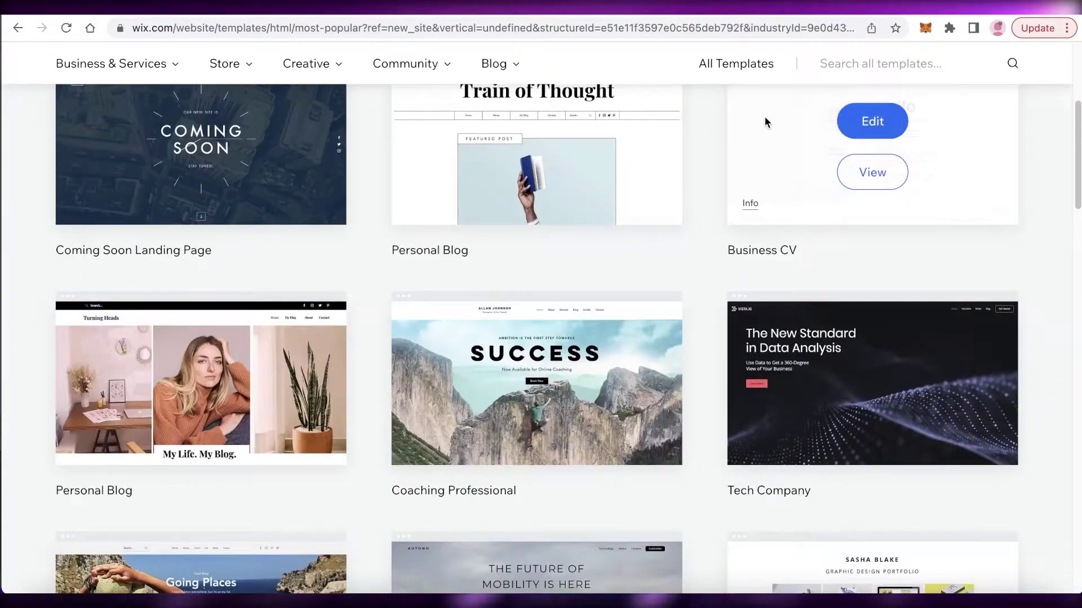
scroll(752, 138, "up", 5)
scroll(752, 141, "down", 8)
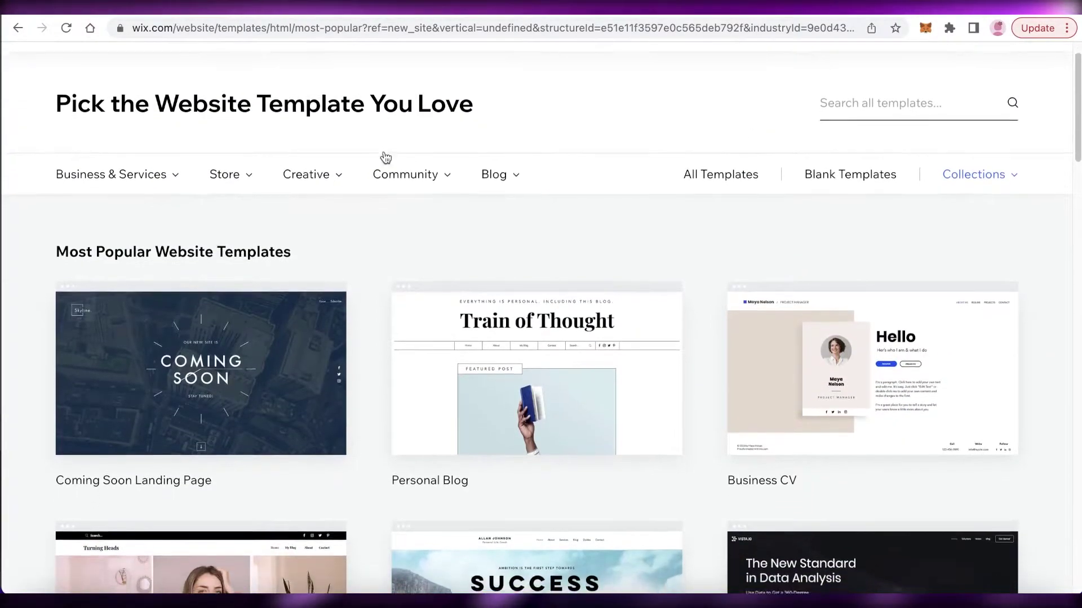
scroll(541, 265, "down", 7)
scroll(676, 225, "up", 15)
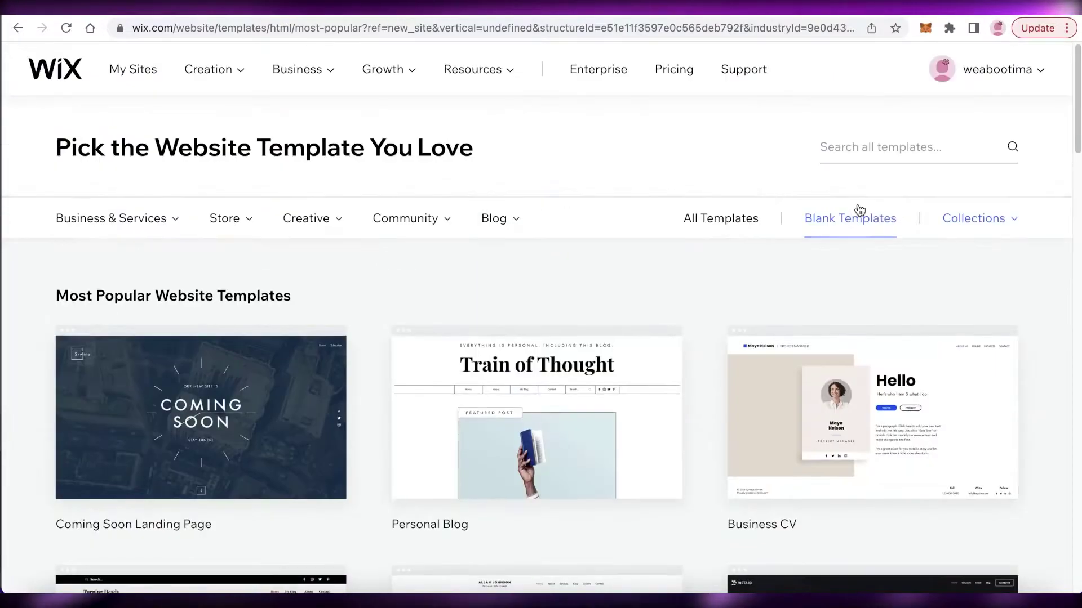
left_click(941, 154)
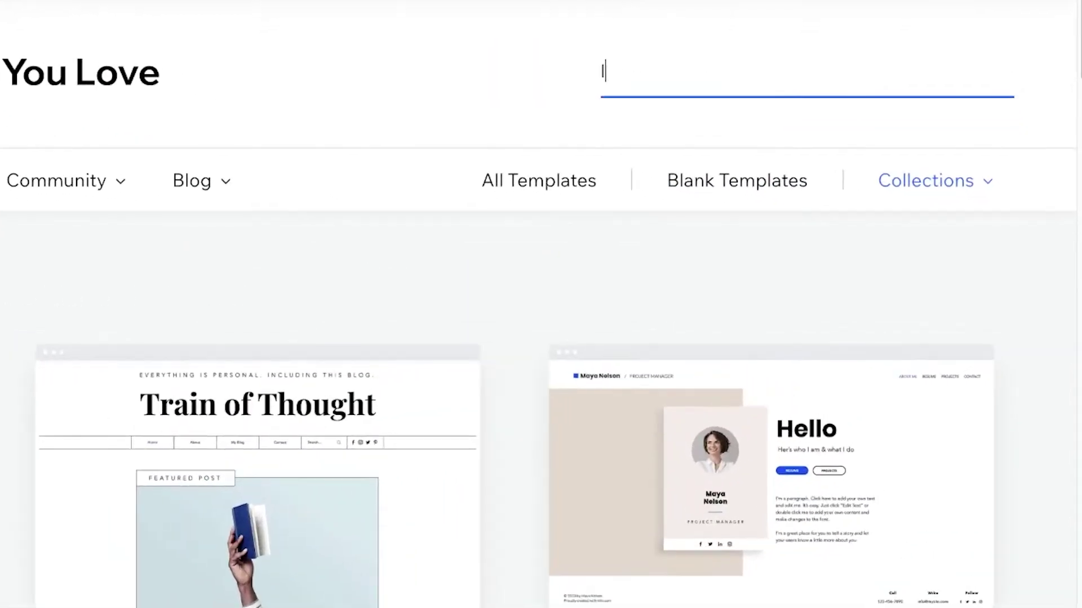
type("landing page")
key("Return")
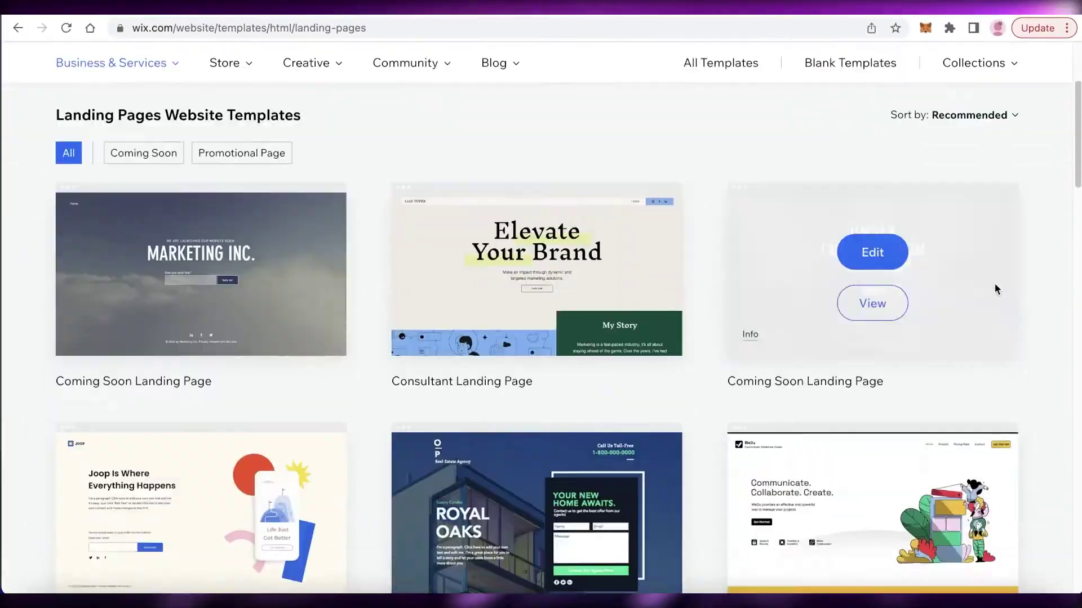
Scroll through the landing page results to the blank layouts like Minimal and Classic Layout.
scroll(995, 282, "down", 10)
scroll(1078, 274, "up", 5)
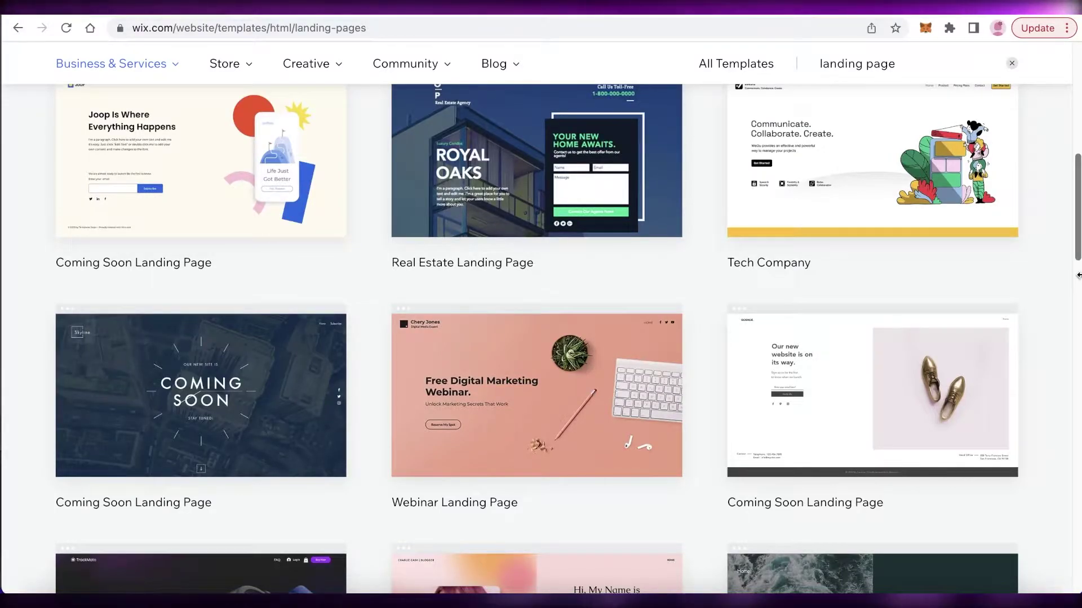
scroll(1079, 275, "up", 5)
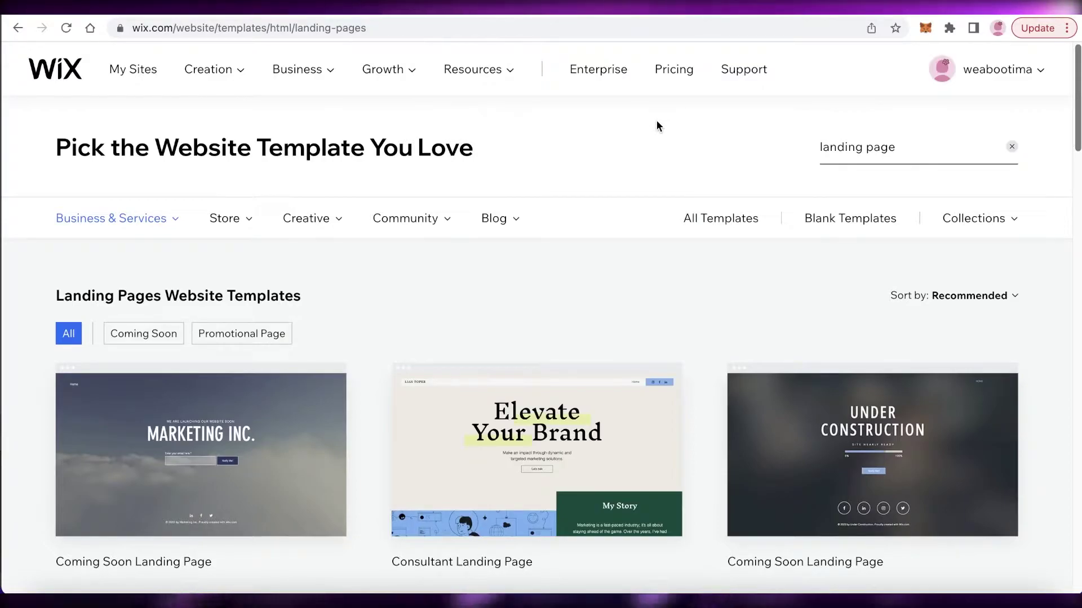
scroll(849, 273, "down", 3)
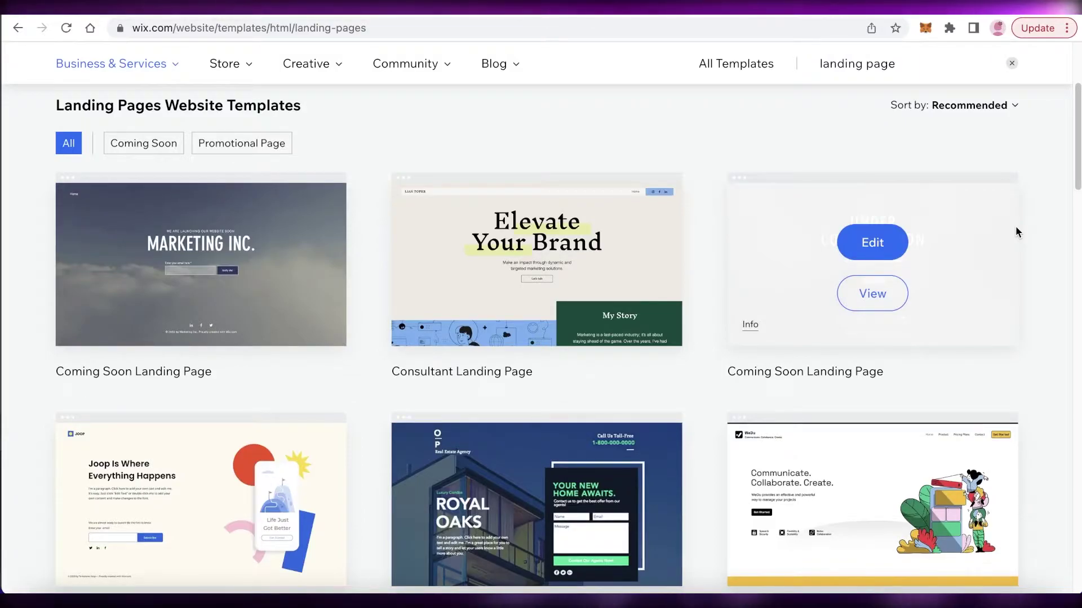
scroll(1016, 228, "down", 5)
scroll(1016, 227, "up", 5)
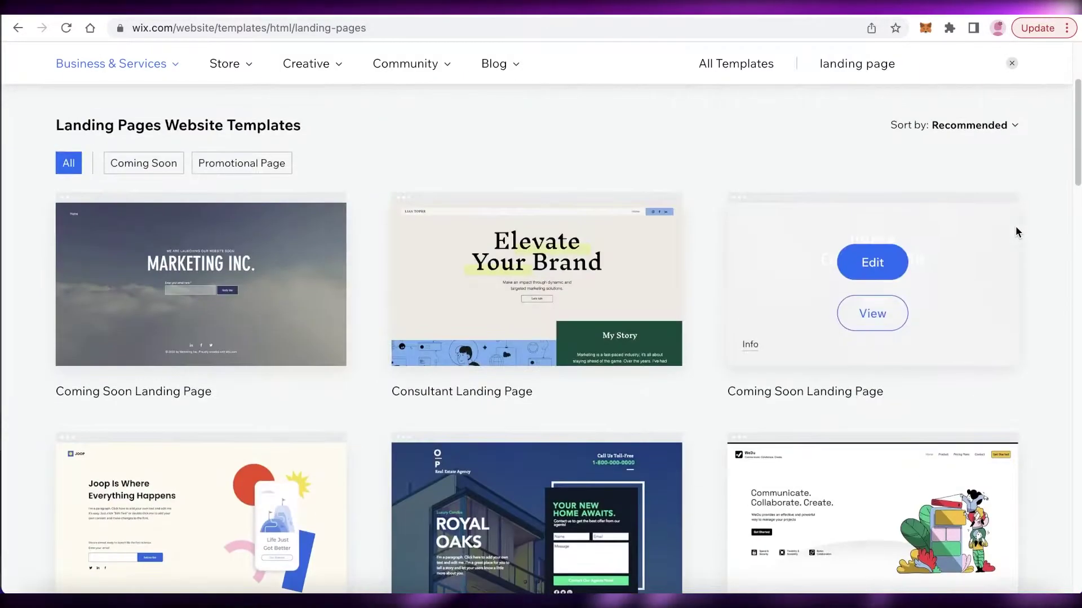
scroll(1016, 231, "up", 1)
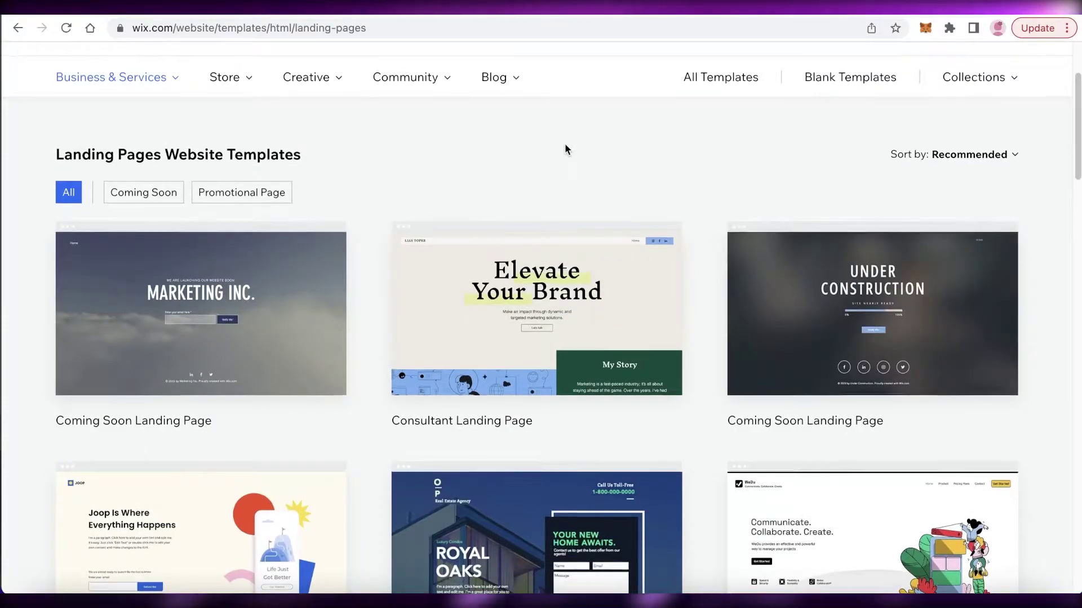
scroll(565, 147, "up", 1)
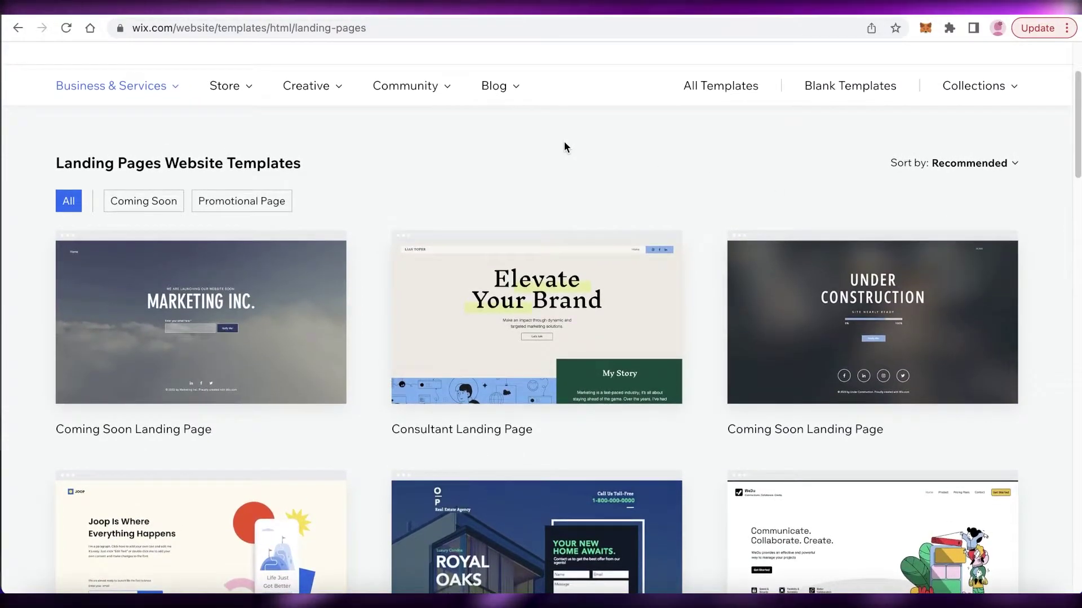
scroll(565, 148, "up", 1)
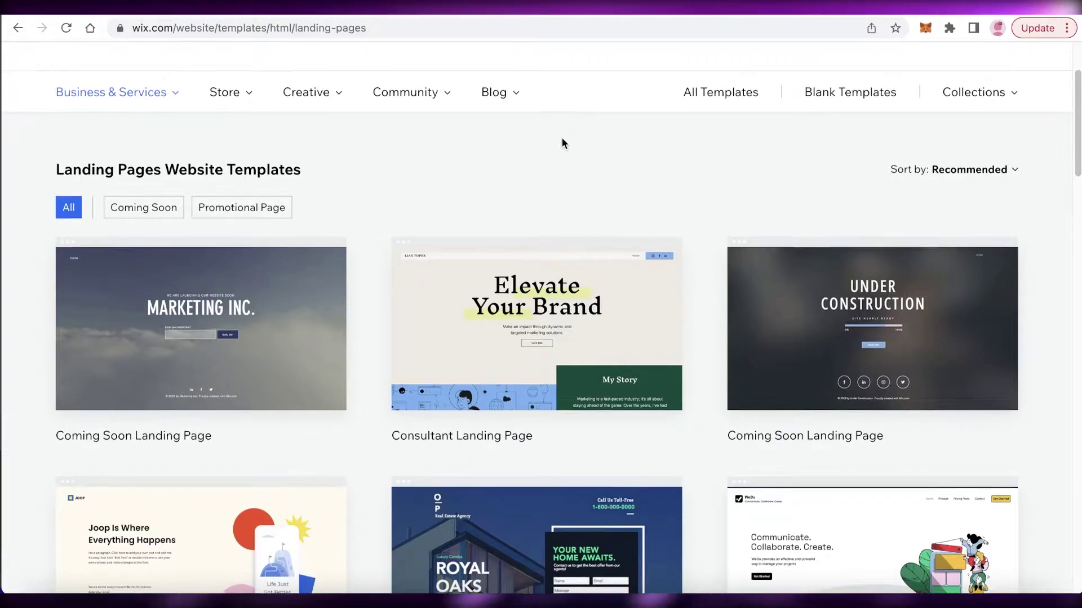
scroll(563, 143, "up", 4)
scroll(651, 150, "down", 3)
scroll(647, 149, "up", 4)
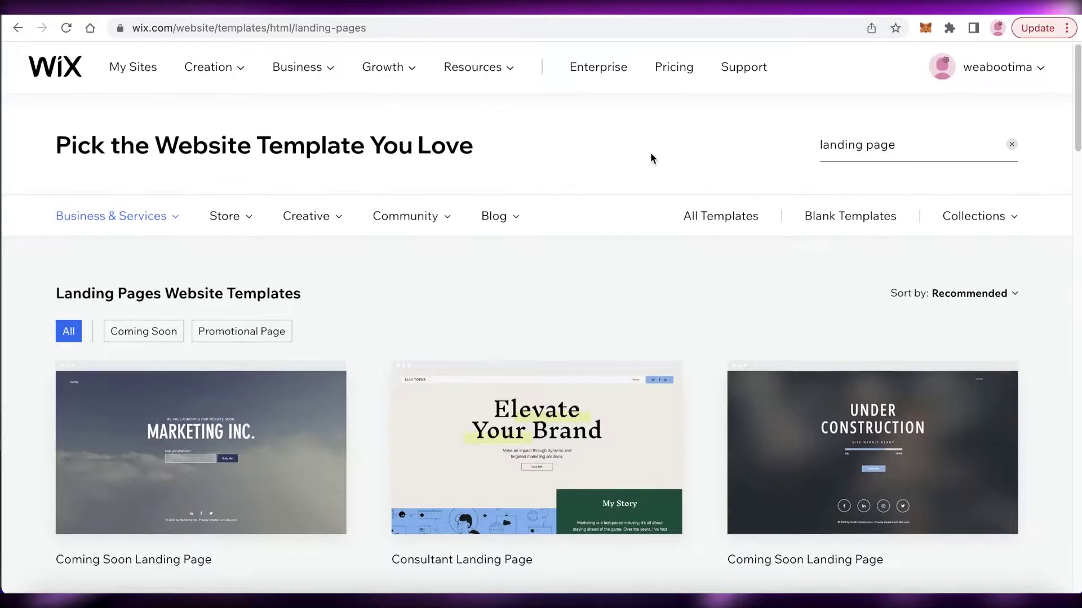
scroll(650, 152, "down", 7)
Open the blank Start from Scratch template in the Wix Editor.
scroll(650, 160, "up", 7)
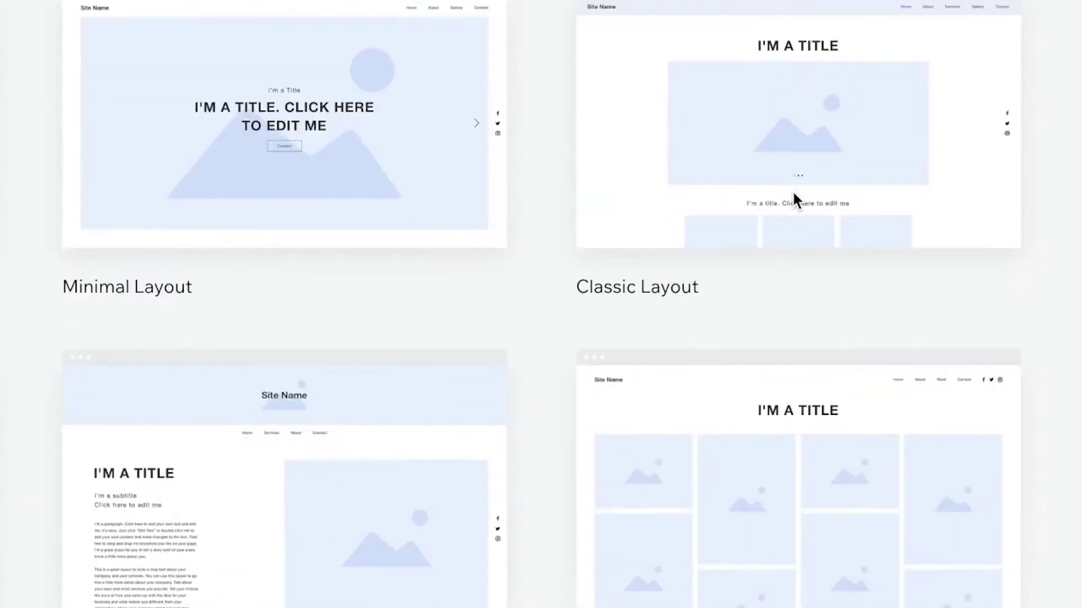
scroll(755, 249, "down", 4)
scroll(845, 197, "up", 4)
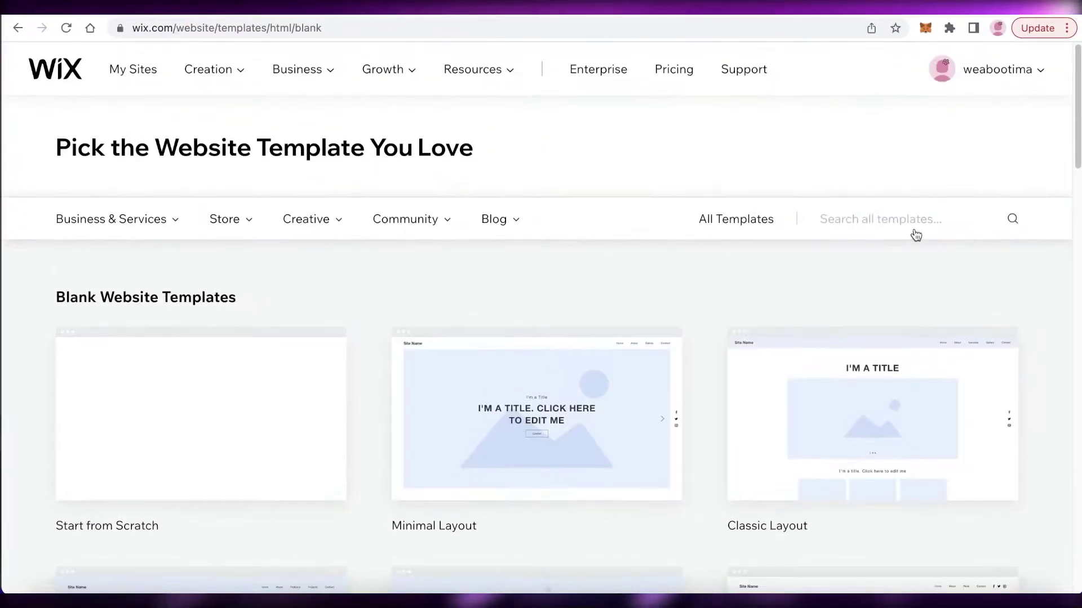
left_click(47, 355)
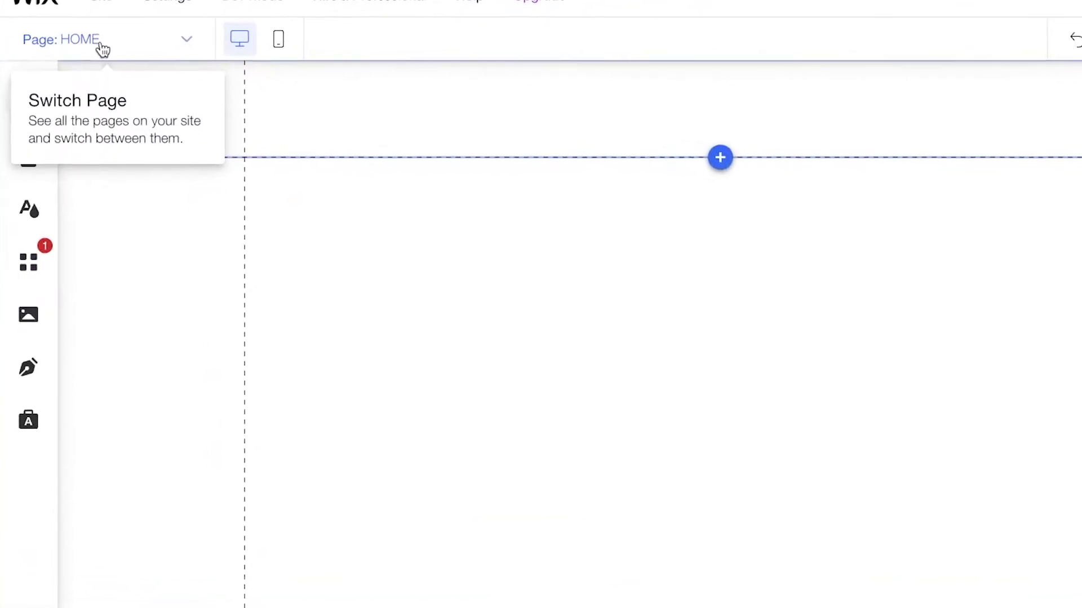
Add a Heading 3 text element to the home page.
left_click(100, 46)
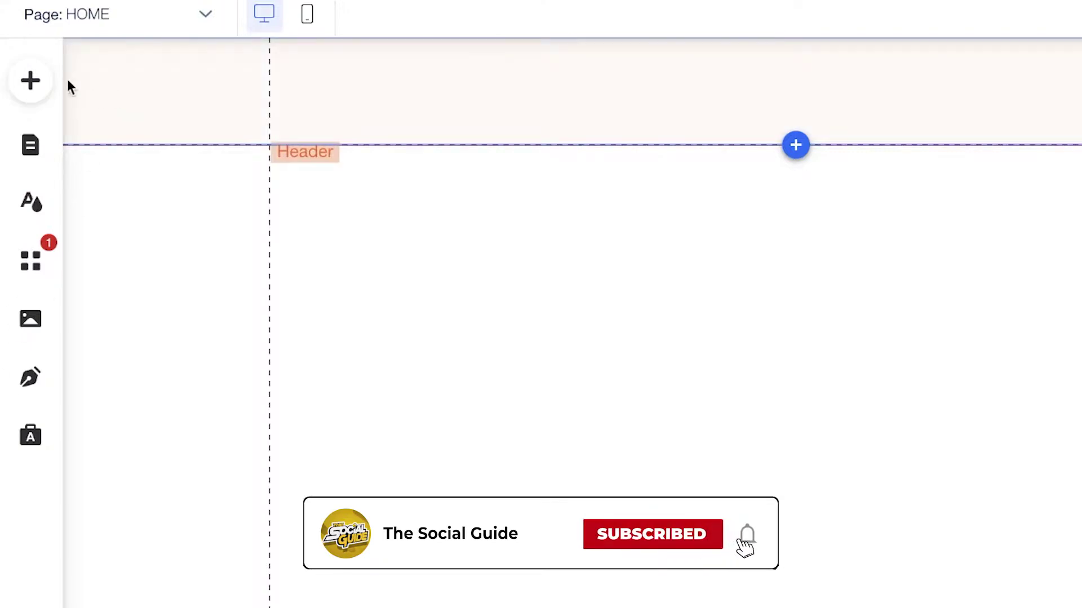
left_click(32, 83)
left_click(101, 149)
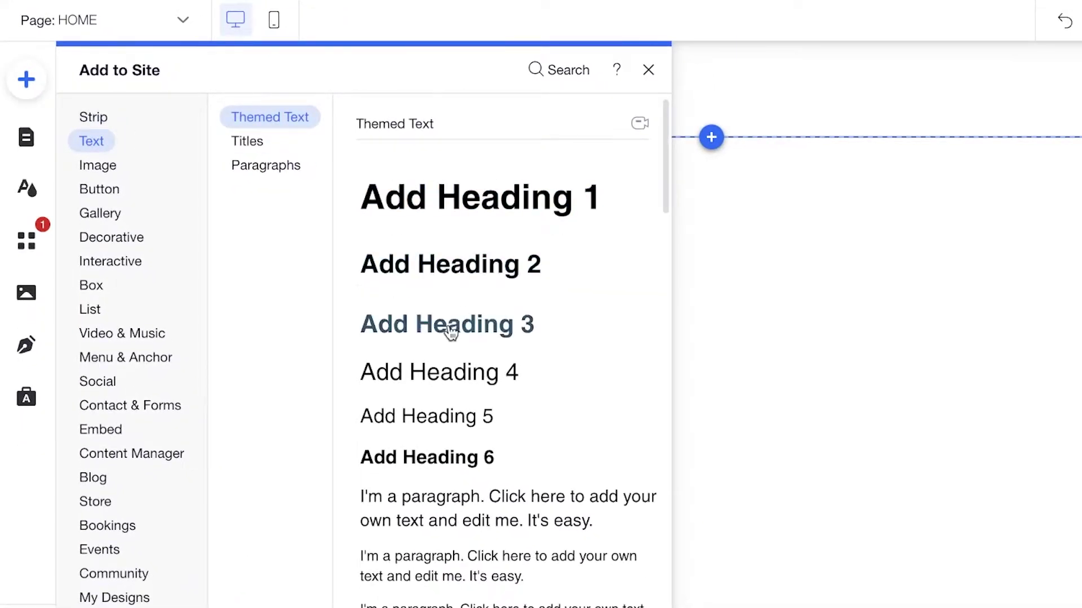
left_click(450, 332)
Make the heading read JANES VINTAGE STORE on one line at 17 px font size.
double_click(668, 349)
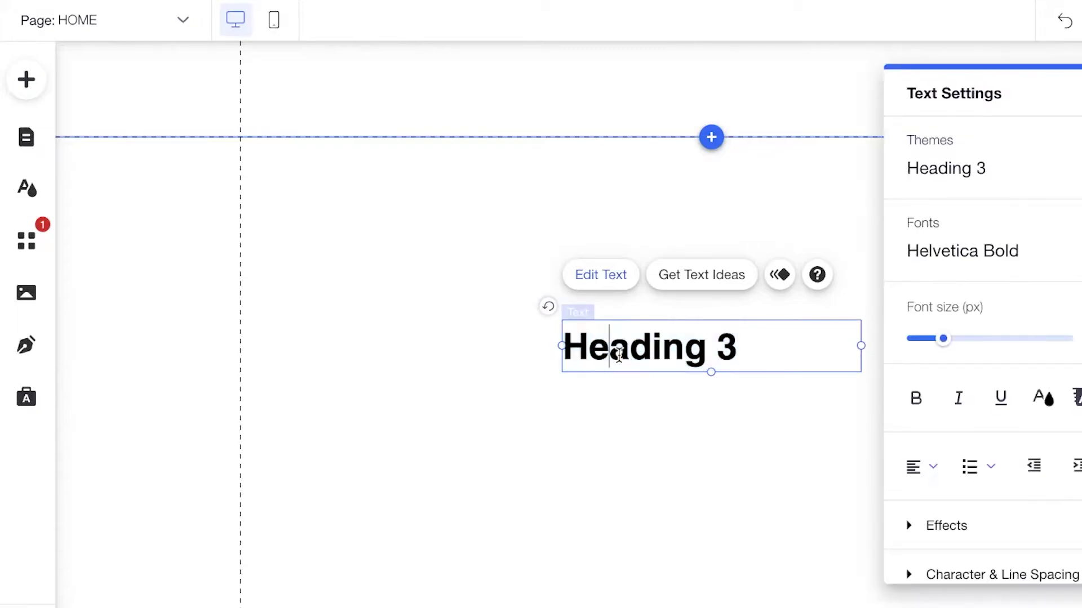
type("JANES VINTAGE STORE")
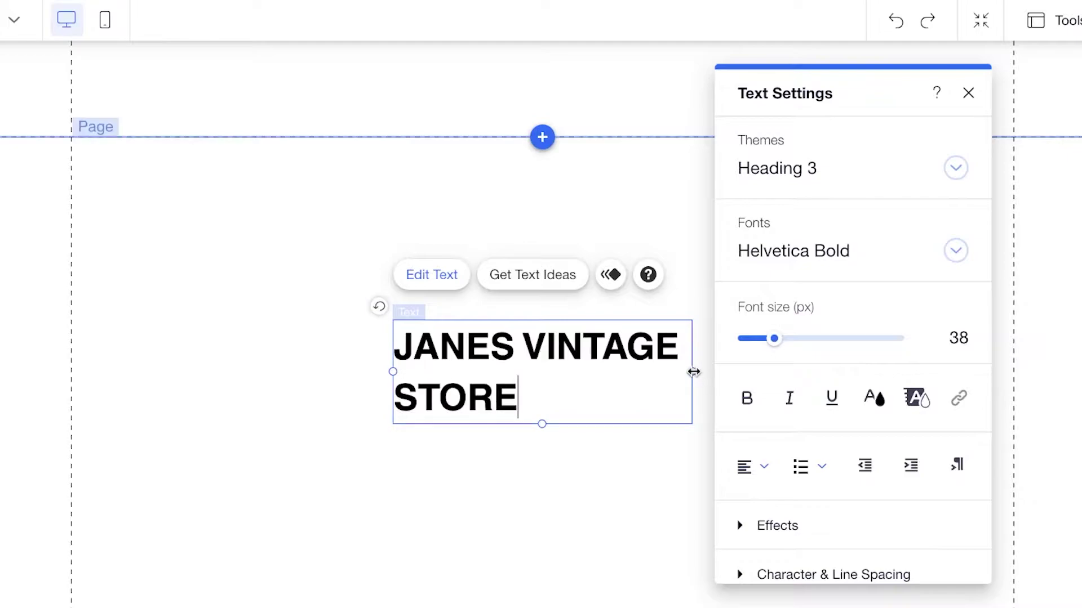
left_click_drag(693, 372, 720, 371)
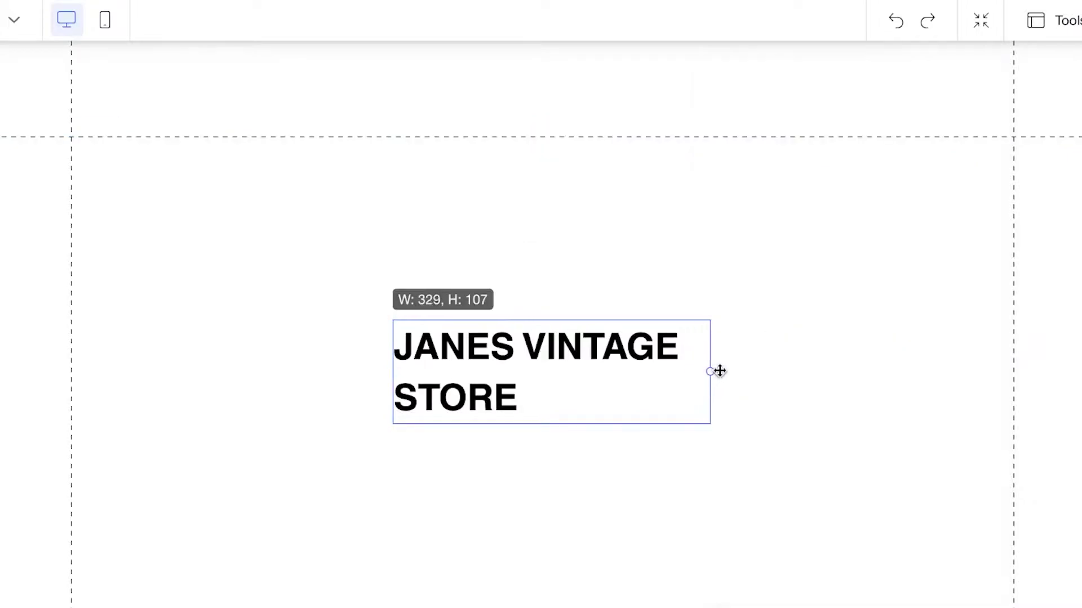
left_click_drag(873, 352, 886, 354)
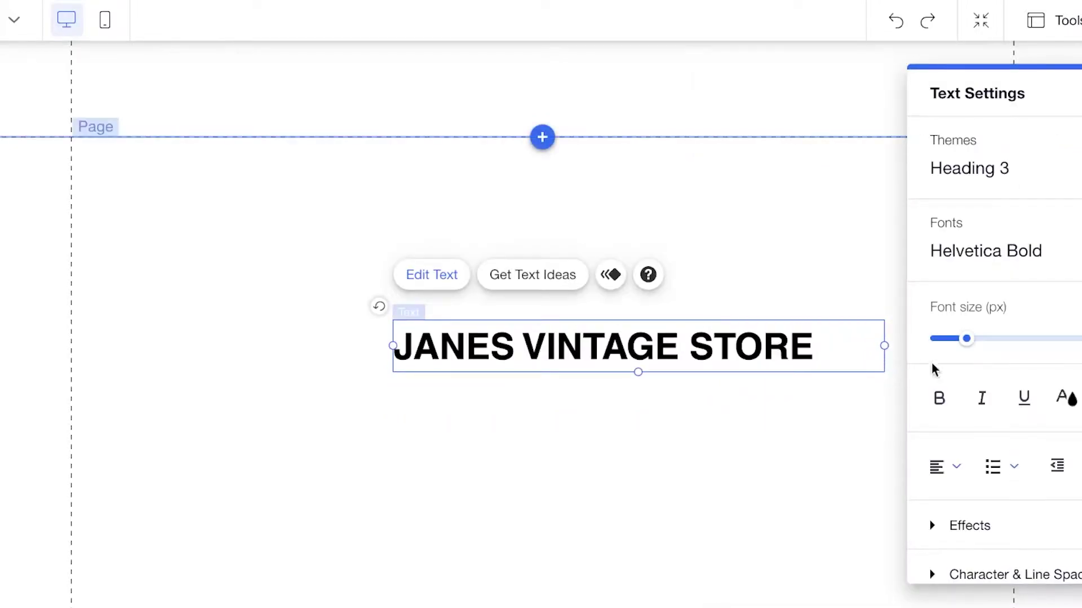
left_click_drag(966, 338, 947, 340)
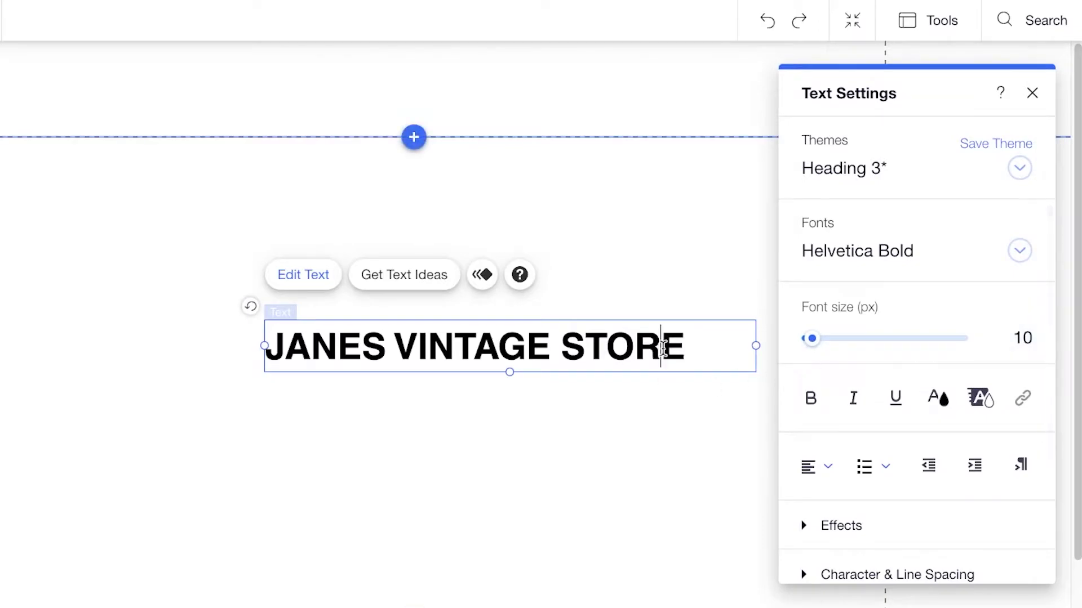
mouse_move(815, 349)
left_mouse_down()
mouse_move(867, 345)
mouse_move(821, 352)
left_mouse_up()
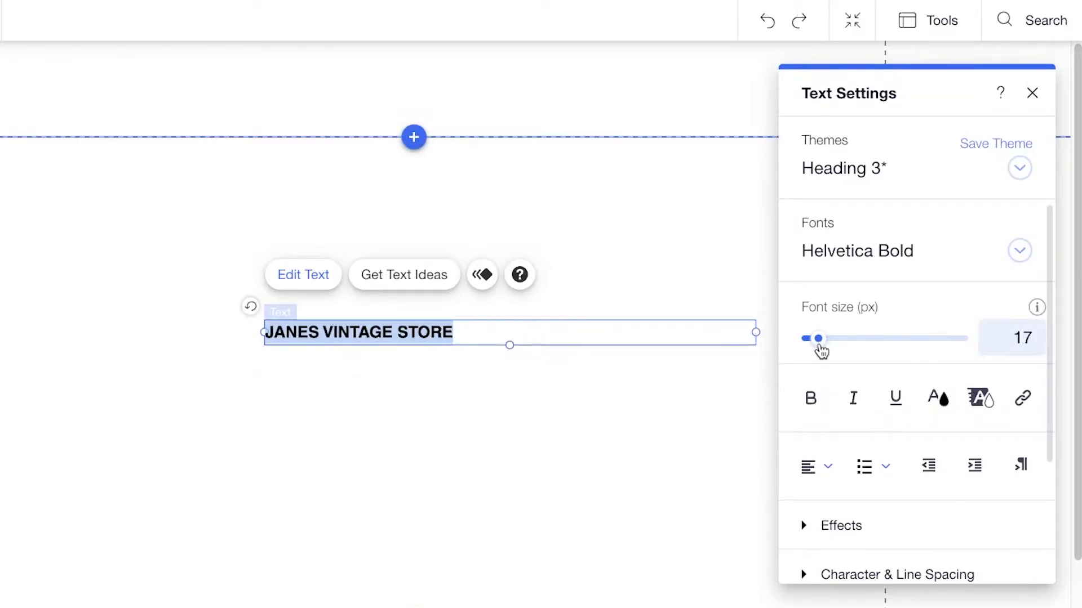
Trim the title box to 205 × 24 and attach it inside the header at top left.
left_click(702, 382)
left_click(704, 333)
left_click_drag(753, 332, 701, 337)
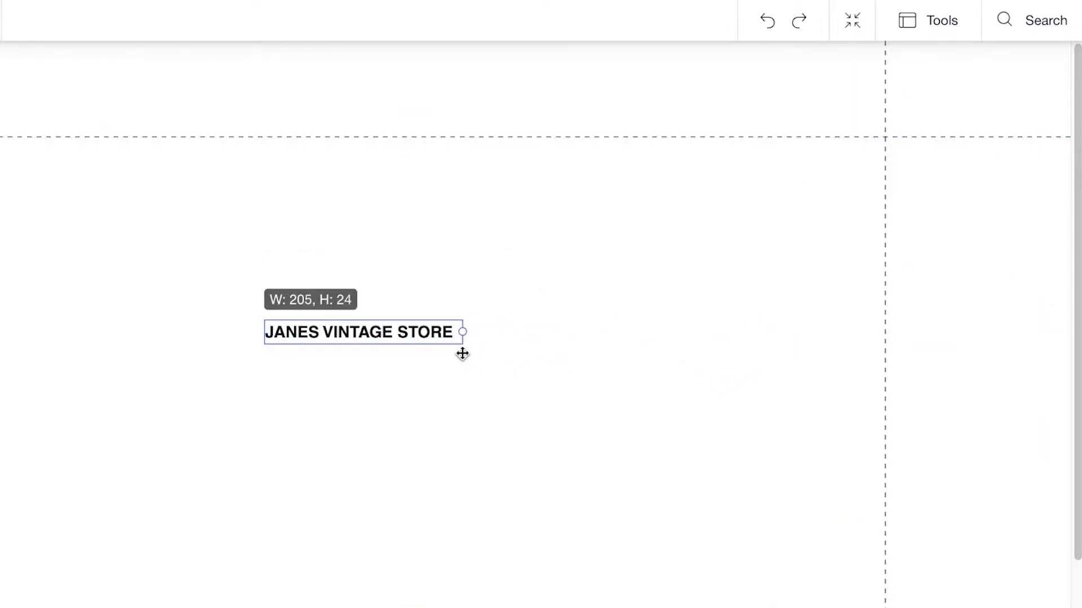
left_click_drag(430, 323, 56, 97)
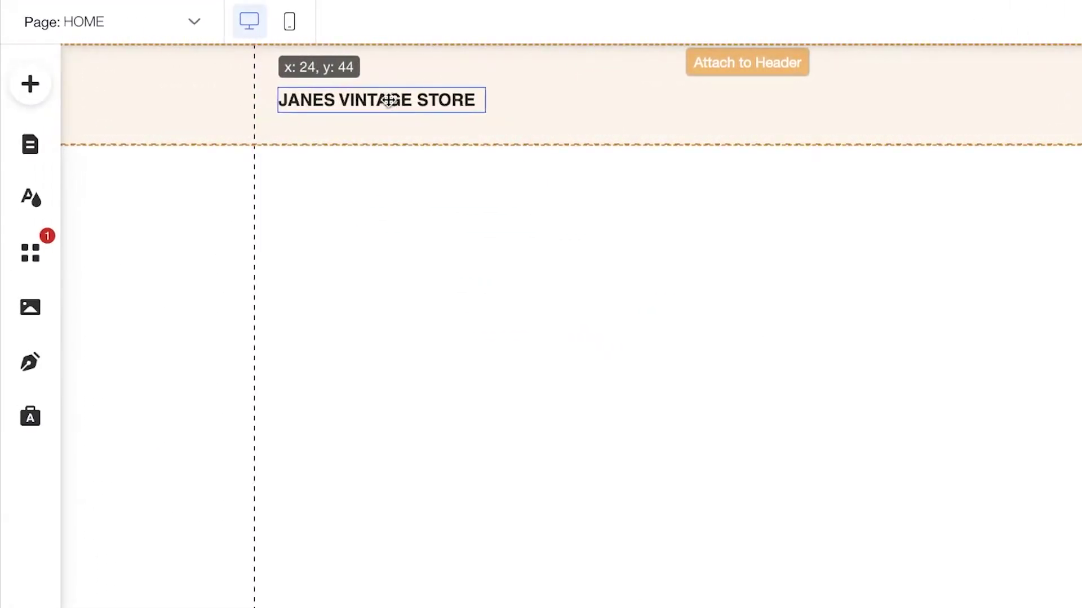
left_click_drag(388, 100, 374, 115)
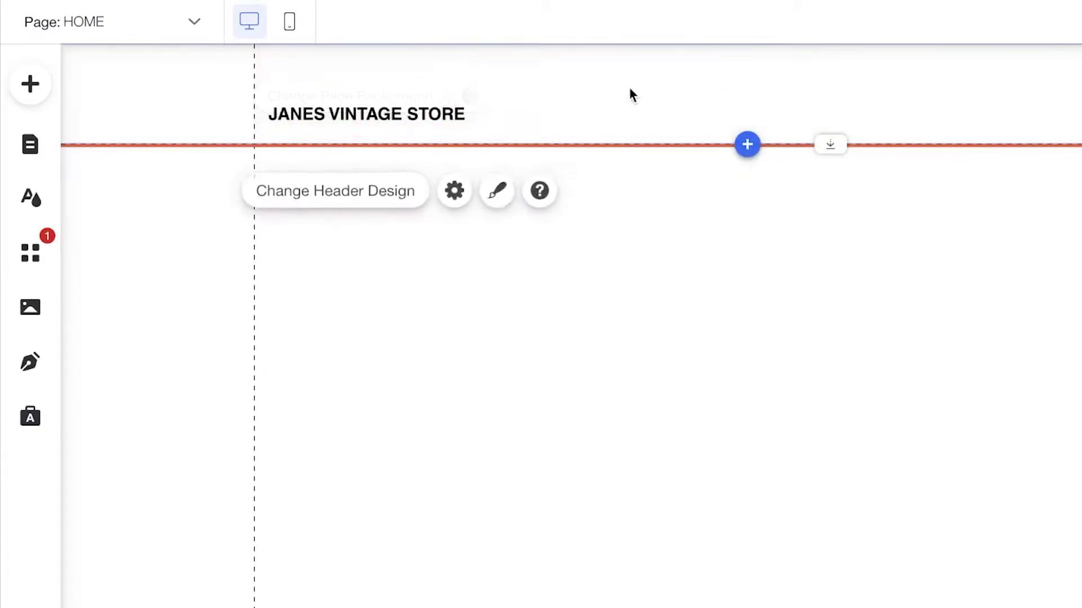
Browse the header design presets and apply one with a light grey textured background.
left_click(358, 200)
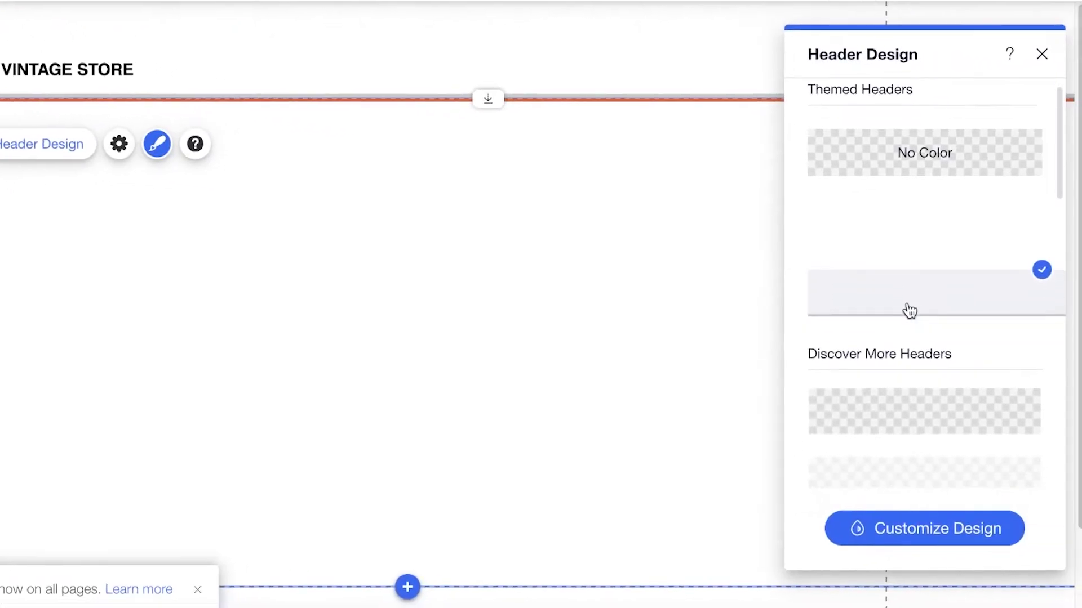
scroll(910, 311, "down", 1)
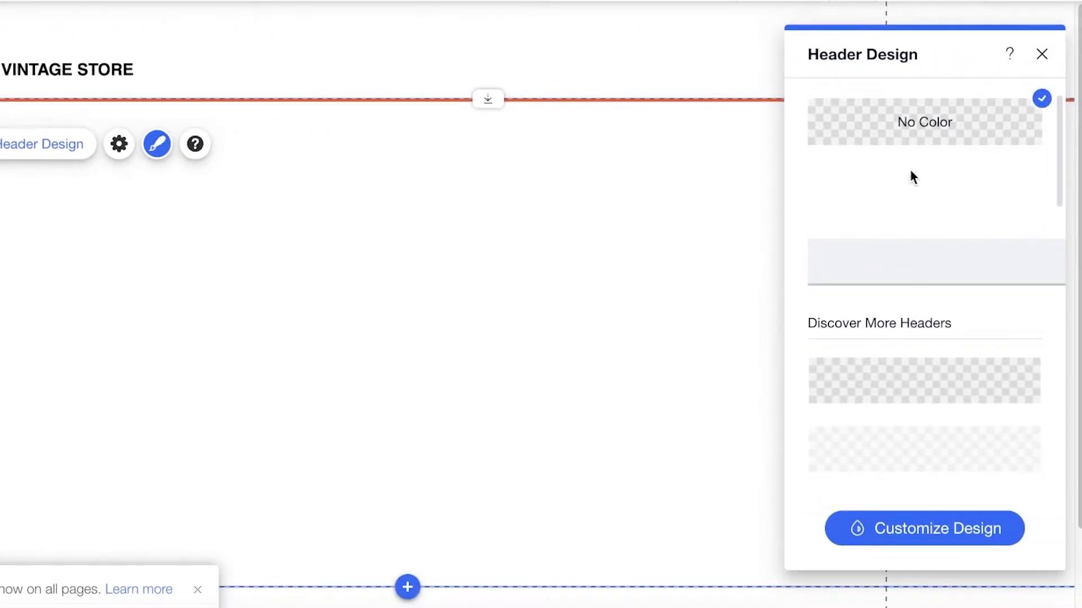
scroll(913, 177, "up", 1)
left_click(900, 530)
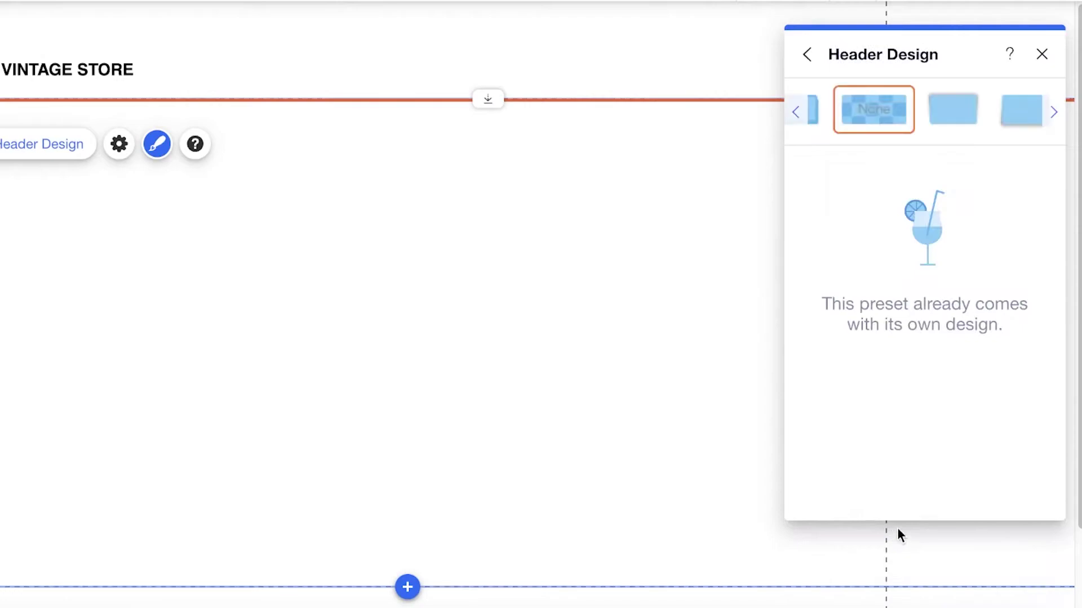
left_click(952, 110)
left_click(1017, 115)
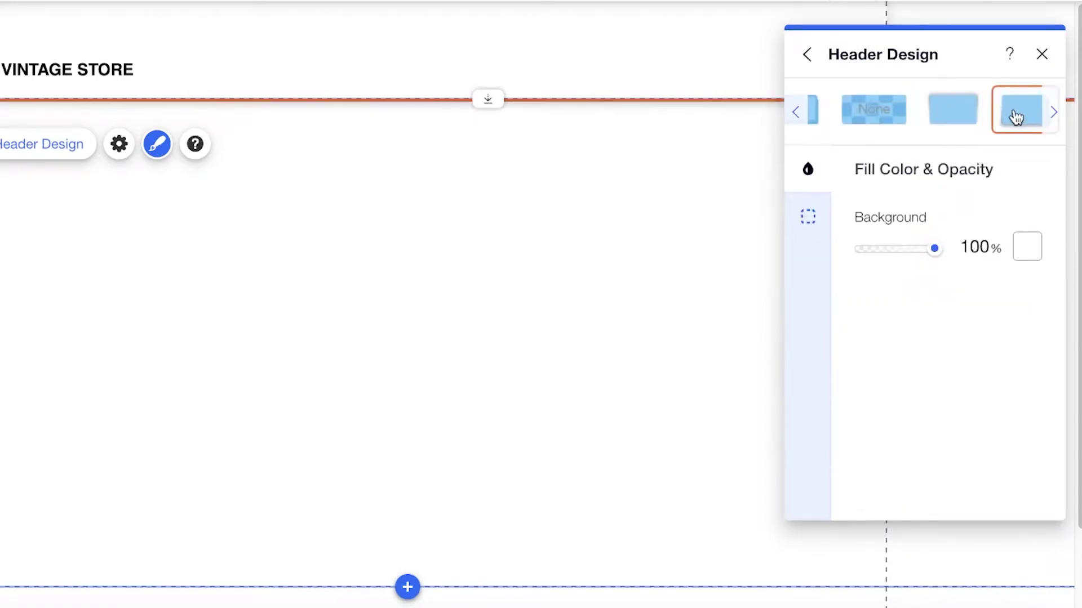
left_click(1054, 112)
left_click(1031, 111)
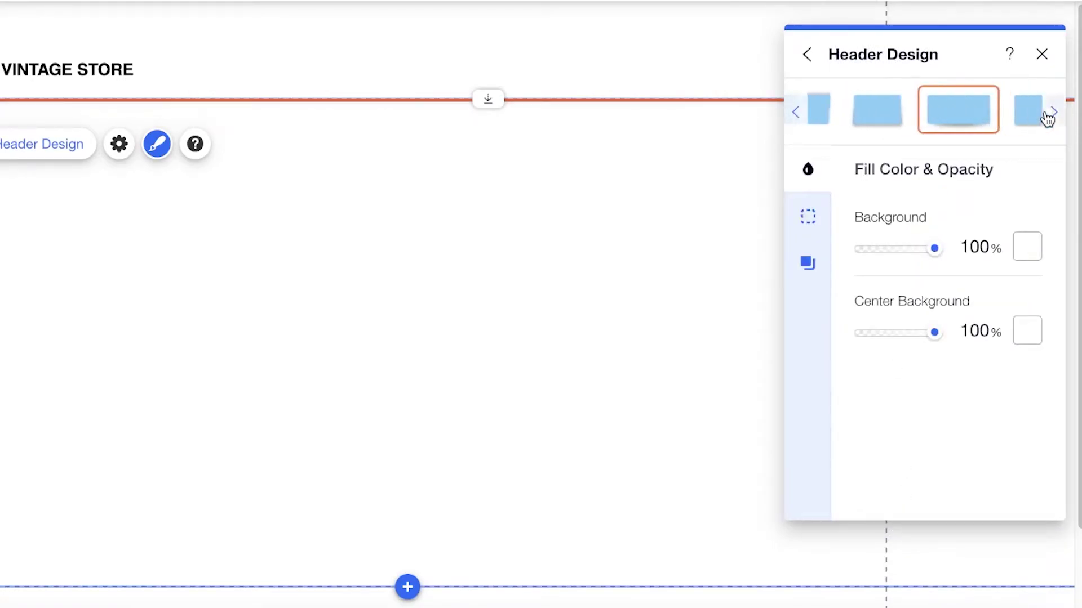
left_click(1023, 120)
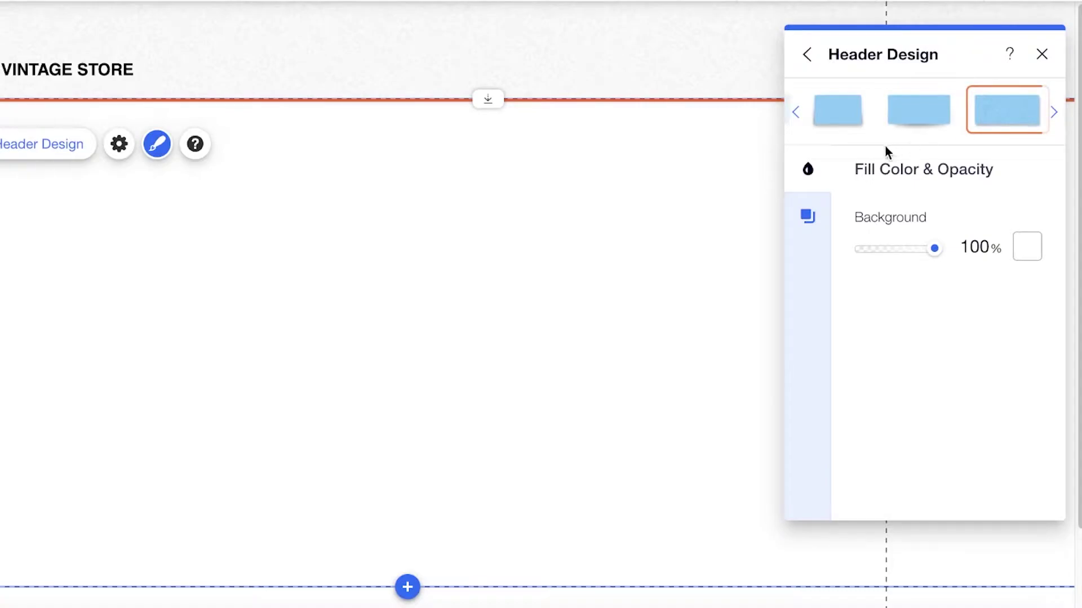
left_click(1054, 112)
left_click(990, 122)
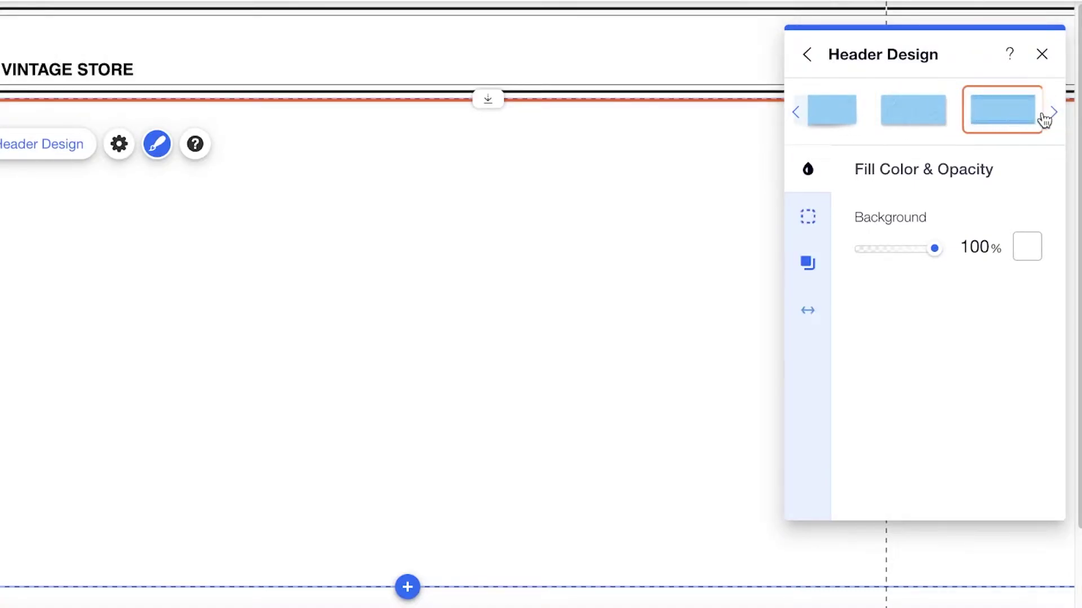
left_click(895, 125)
left_click(535, 290)
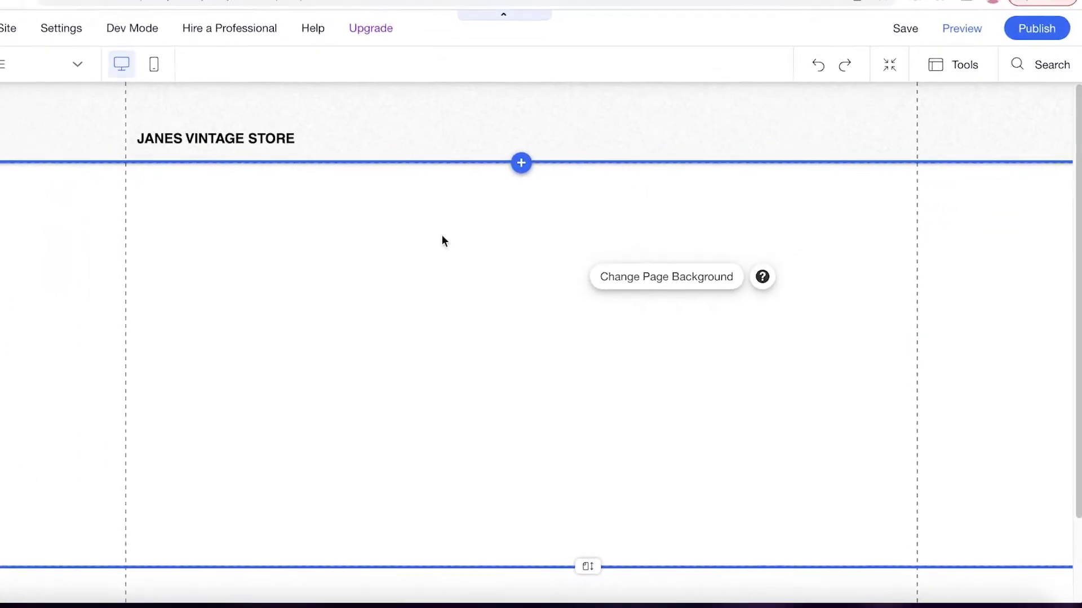
Set the page background to the Pink Sugar Texture image from a TEXTURE search in Media from Wix.
left_click(659, 276)
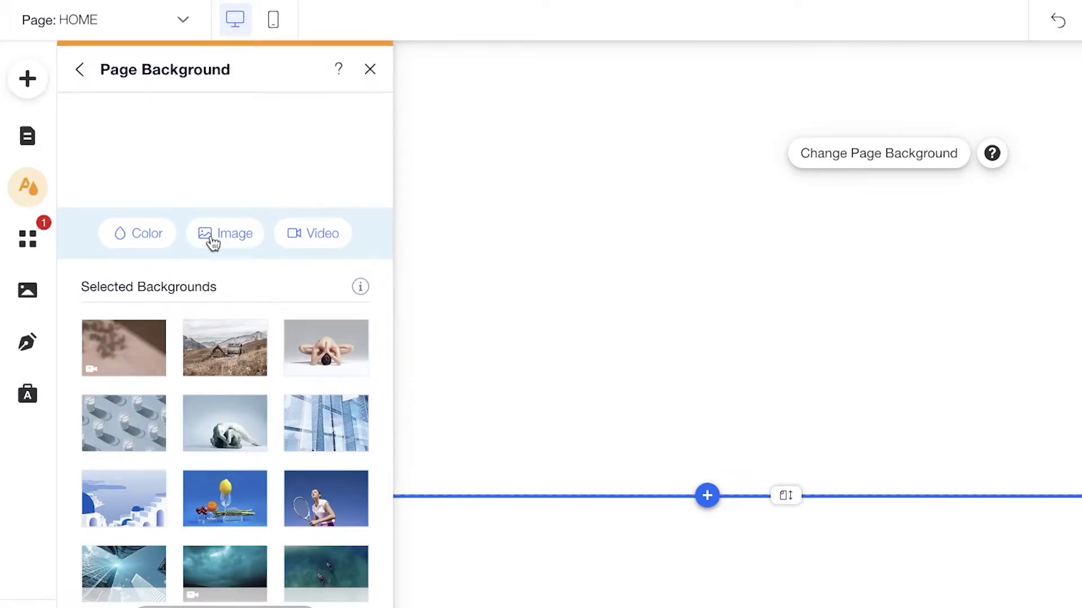
left_click(326, 167)
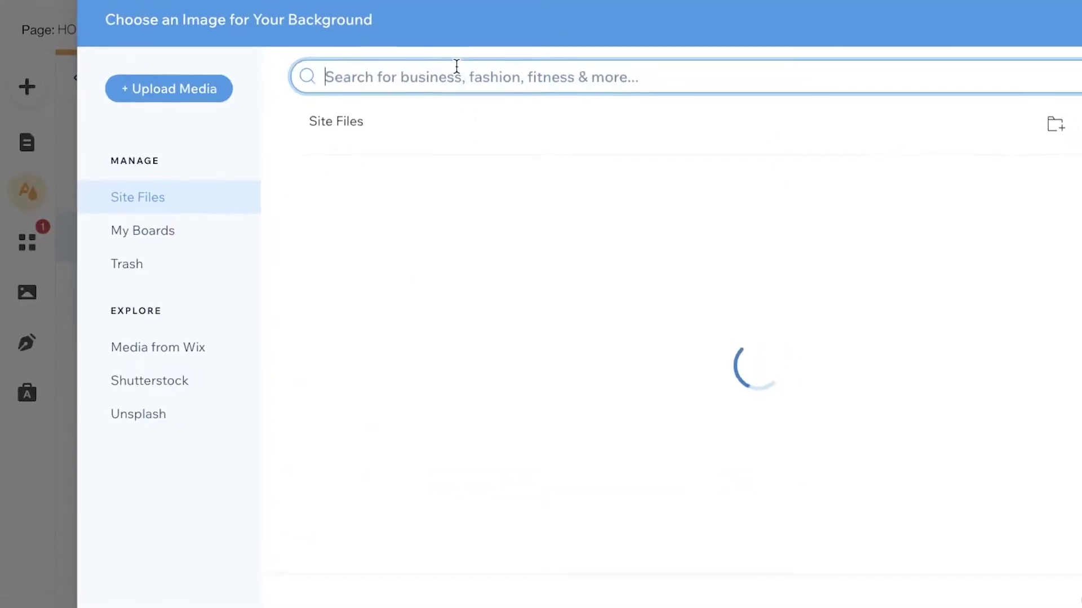
left_click(113, 376)
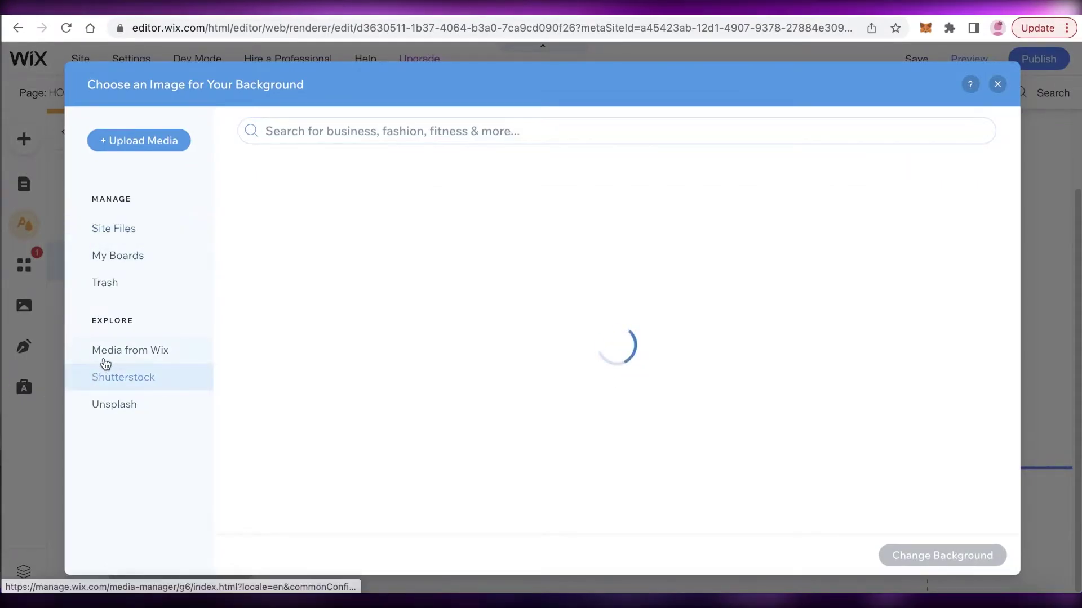
left_click(105, 352)
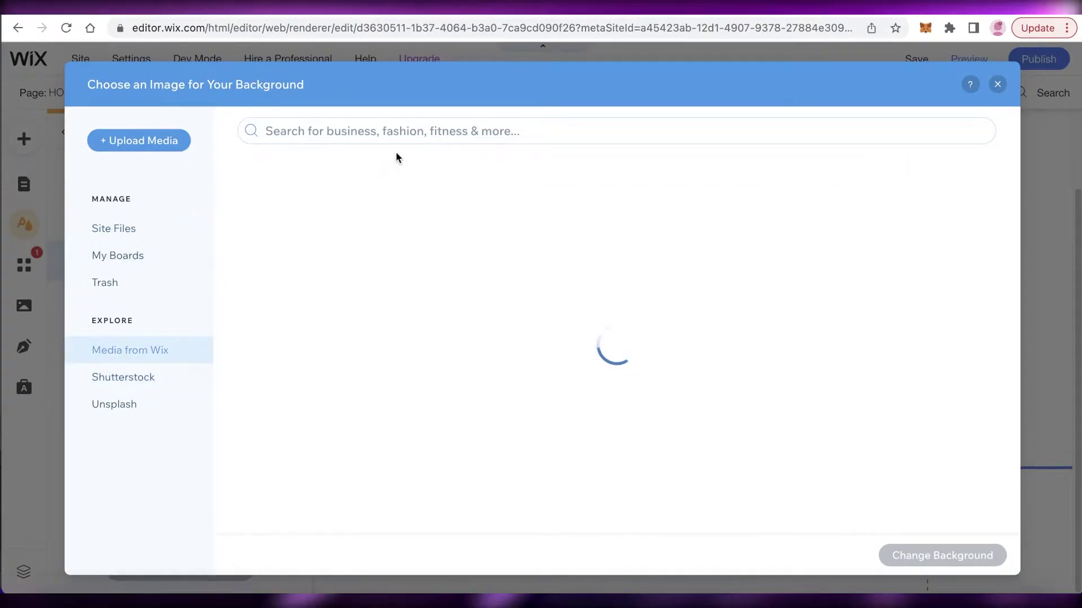
left_click(426, 135)
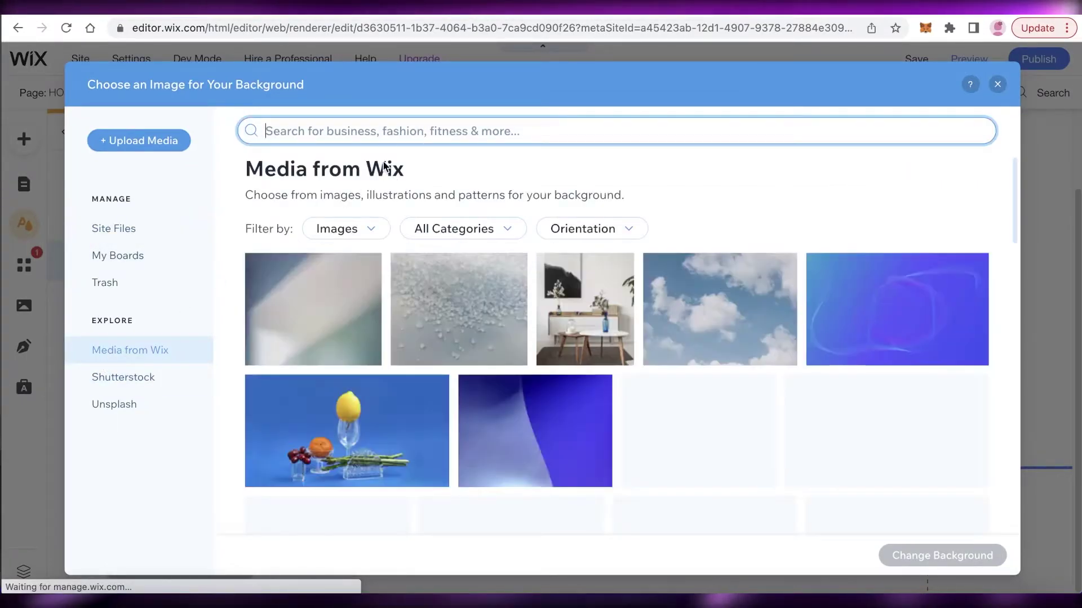
type("TEXTURE")
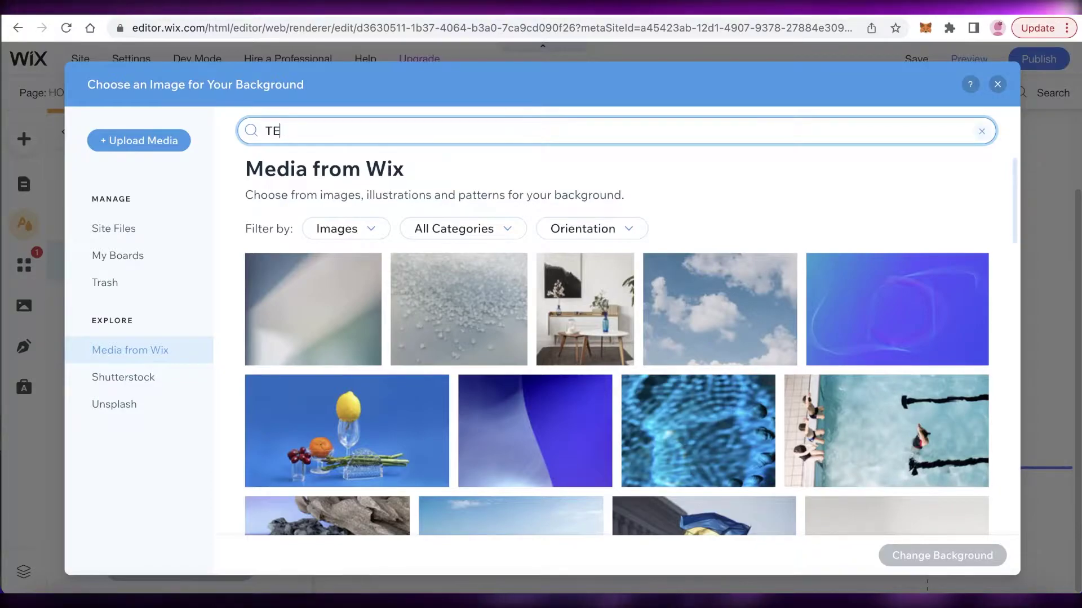
key("Return")
scroll(731, 299, "down", 1)
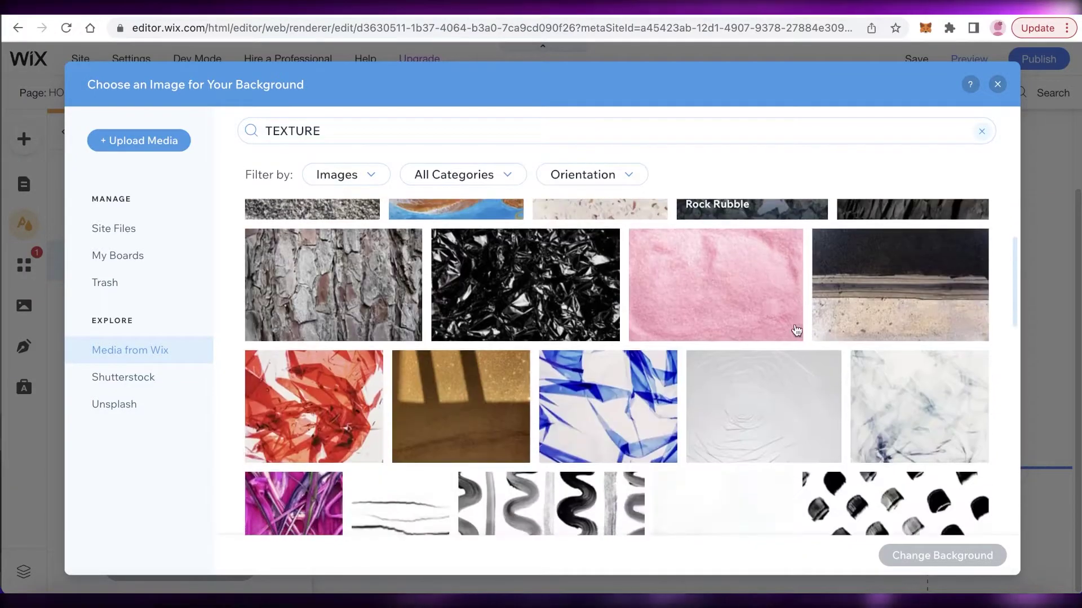
left_click(721, 296)
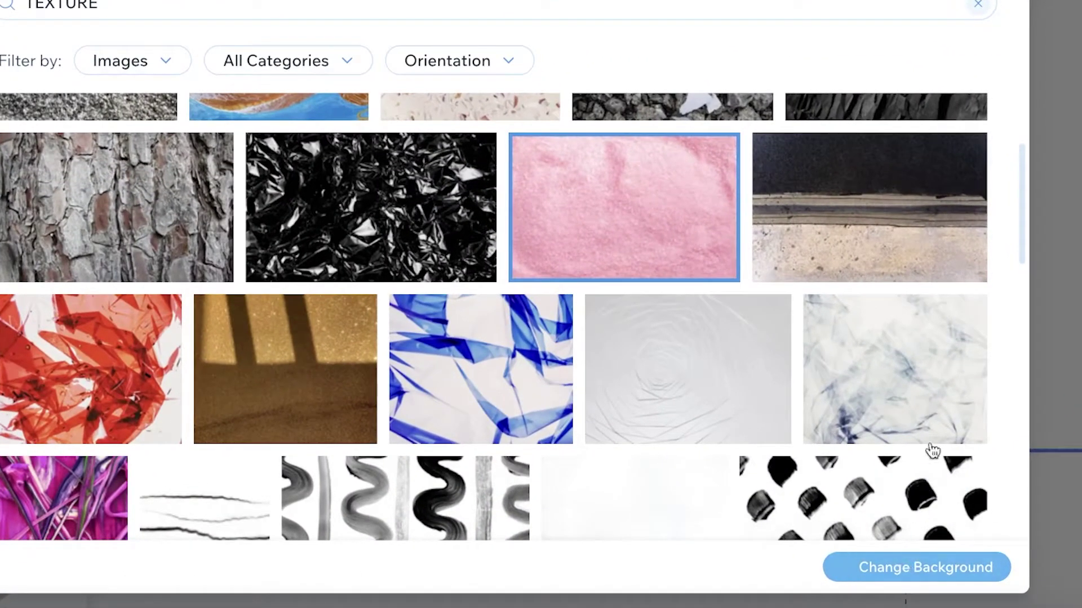
left_click(917, 567)
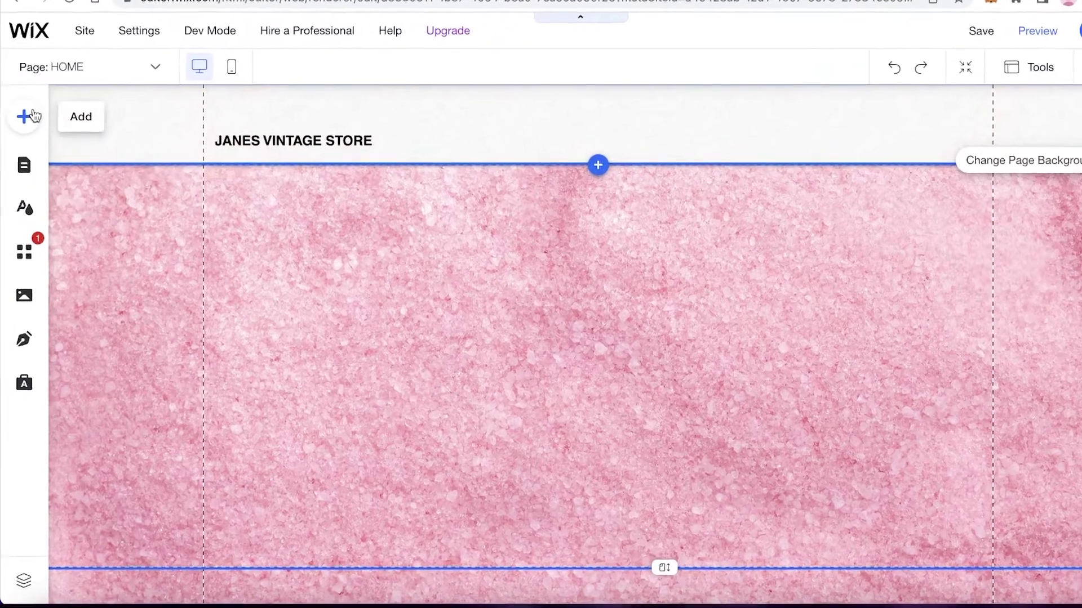
Add a full-width black strip below the header, sized to 1365 × 417.
left_click(36, 142)
left_click(83, 104)
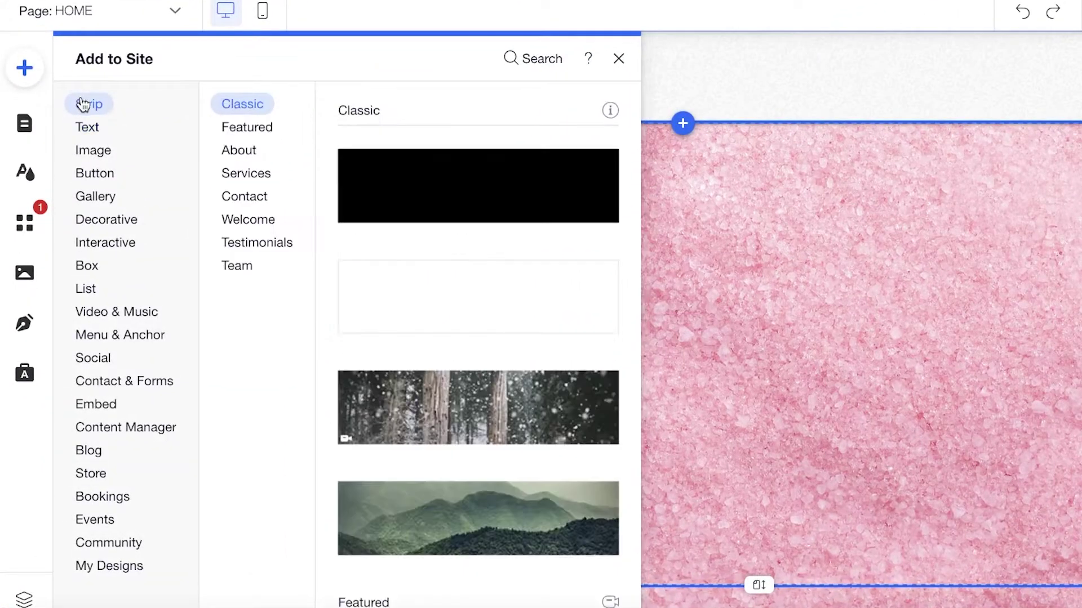
left_click(549, 193)
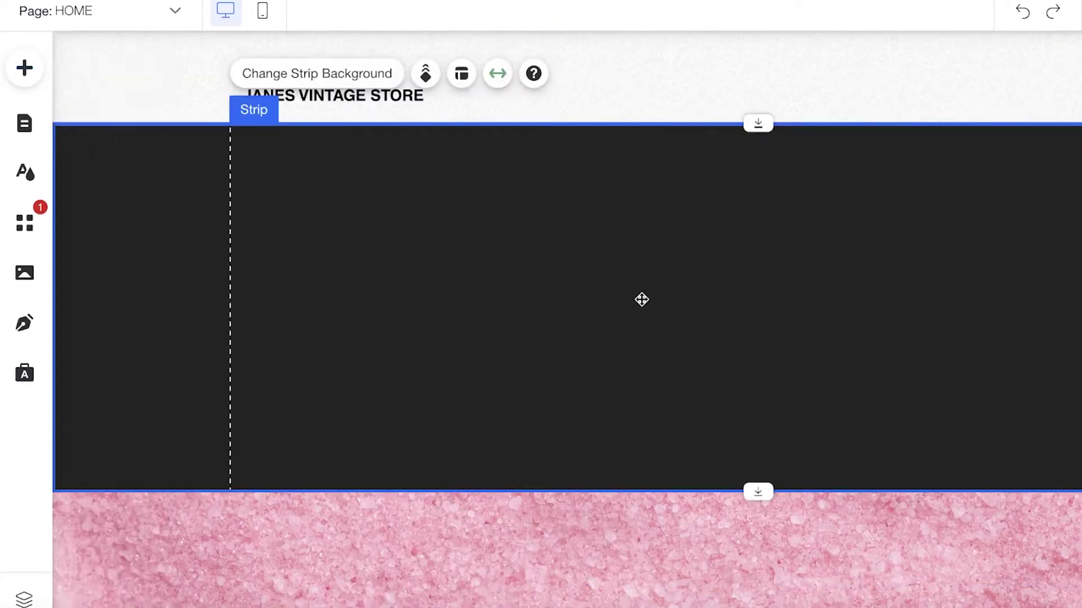
left_click_drag(642, 299, 625, 353)
left_click_drag(774, 543, 760, 574)
Change the strip's background from dark to a light grey colour.
left_click(388, 144)
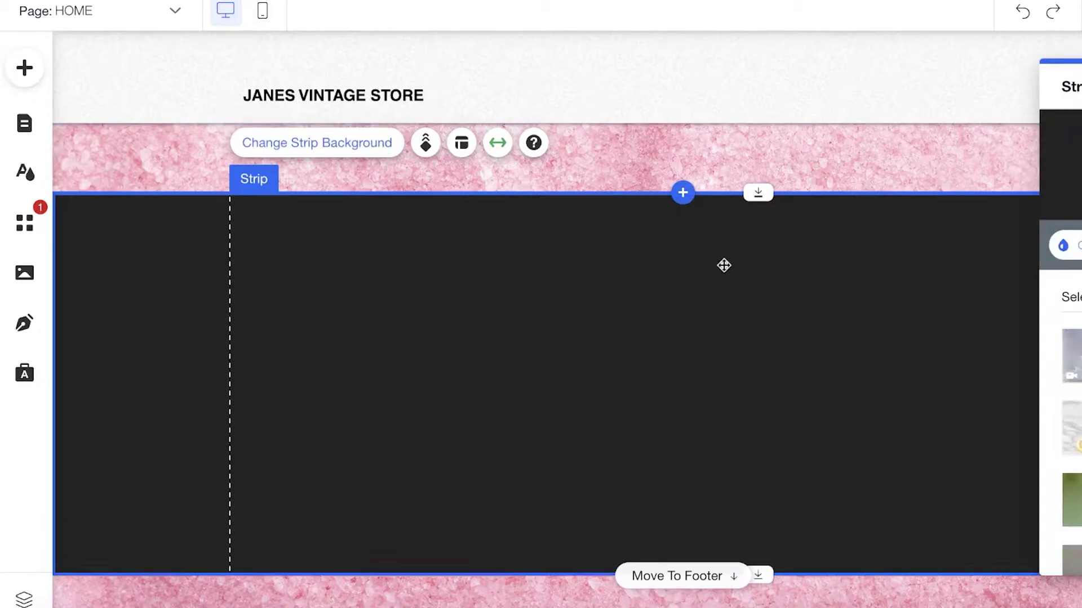
scroll(922, 319, "down", 2)
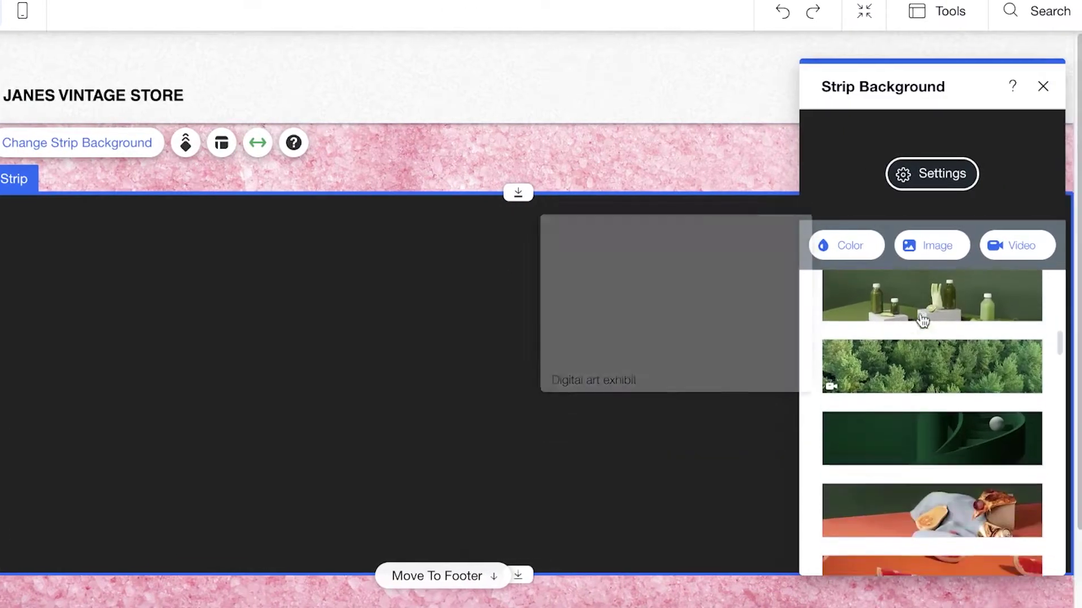
scroll(918, 298, "down", 1)
left_click(861, 250)
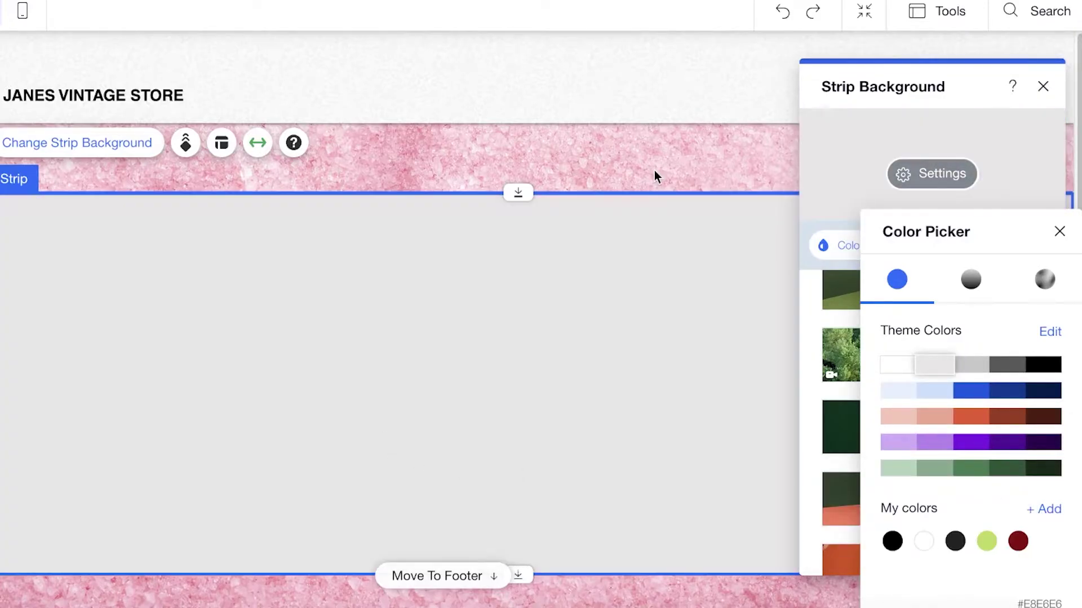
left_click(651, 183)
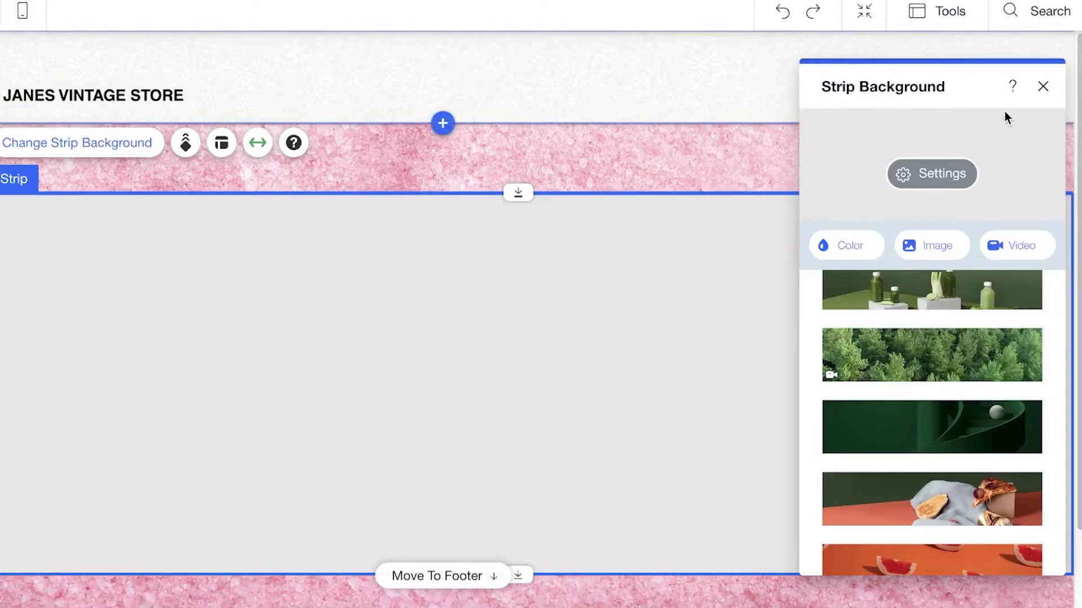
left_click(1042, 86)
Add a Heading 1 to the grey strip and retype it as 'our story & history'.
left_click(25, 68)
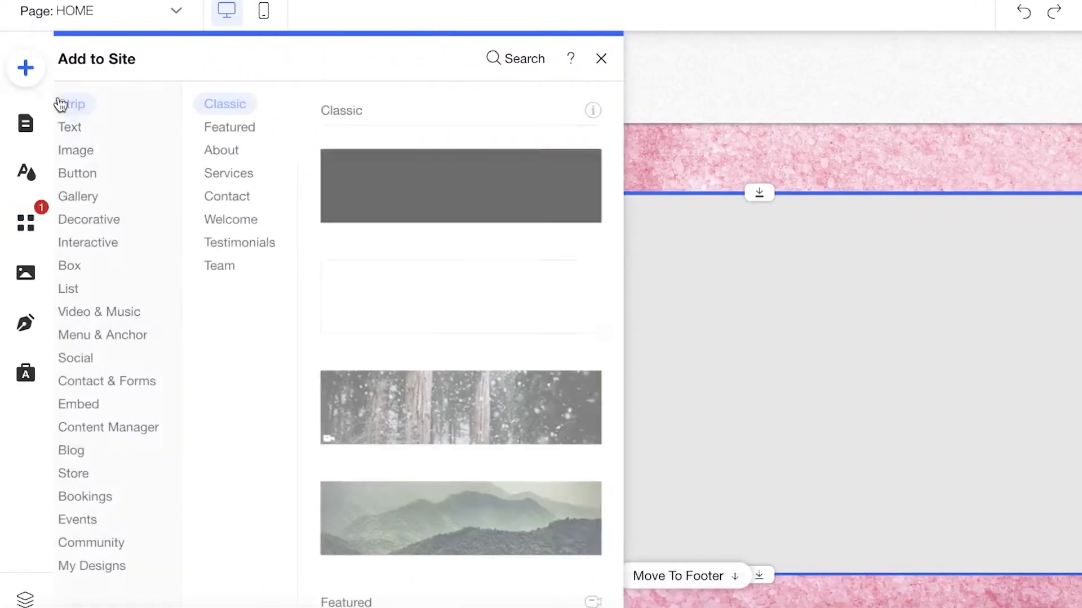
left_click(107, 132)
left_click_drag(471, 185, 640, 322)
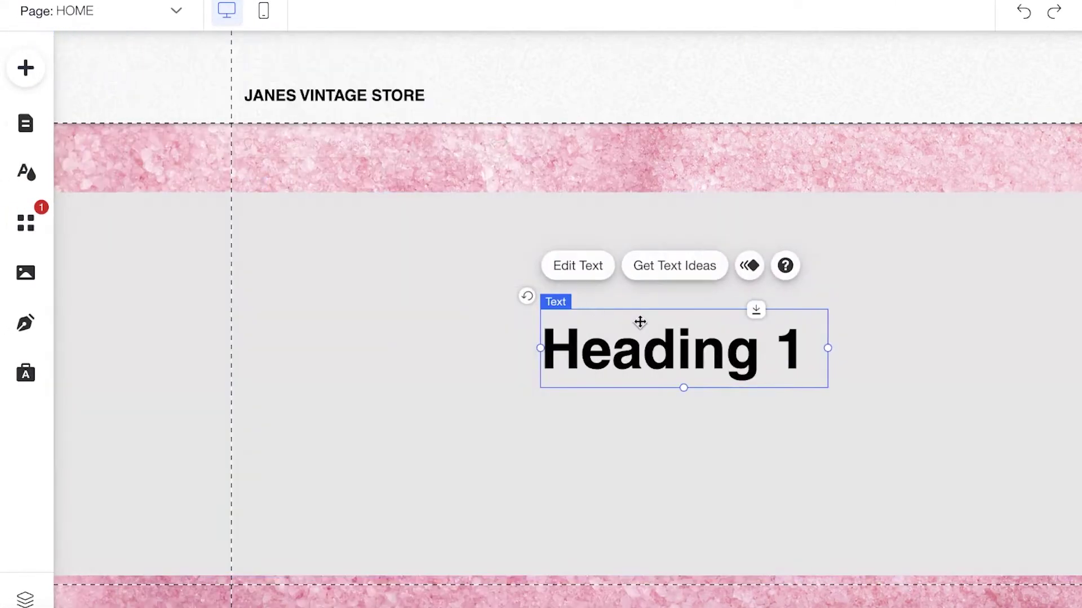
double_click(652, 364)
key("ctrl+a")
type("our story")
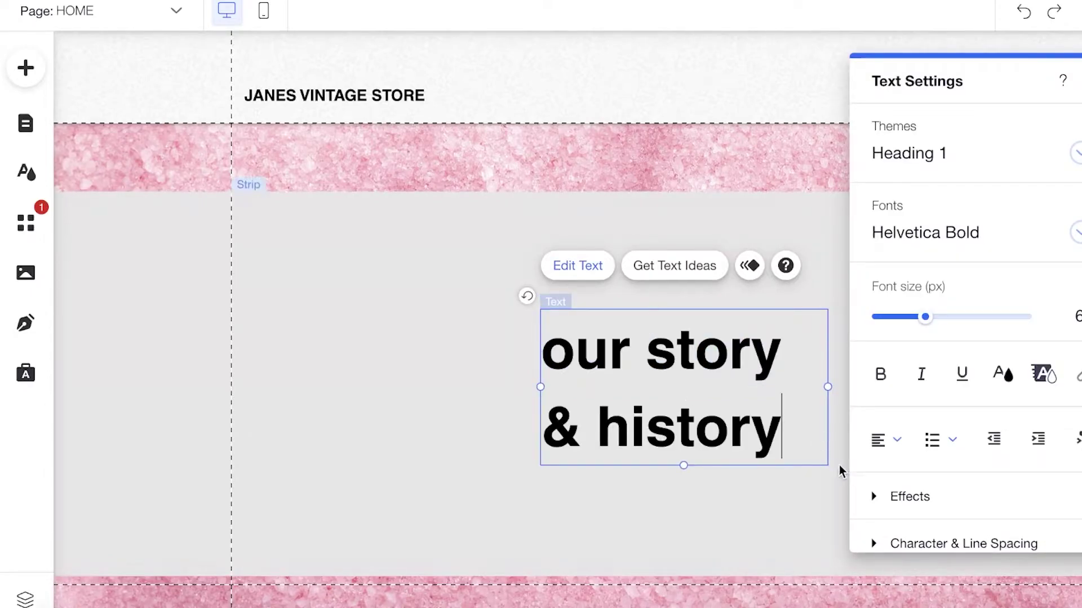
left_click(411, 388)
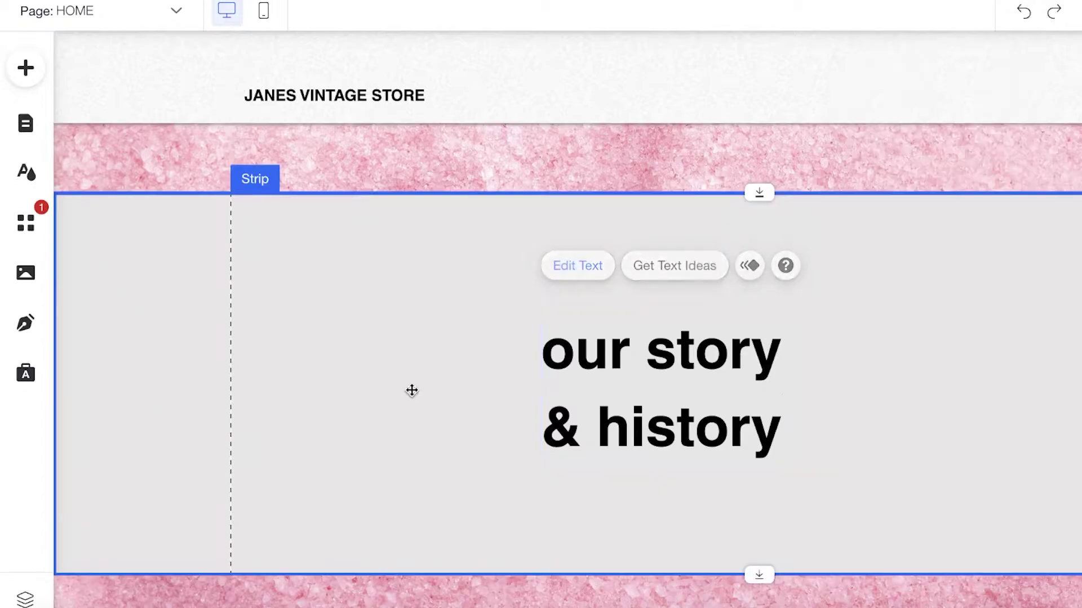
Move the 'our story & history' heading to the strip's upper left.
left_click_drag(670, 366, 389, 271)
left_click(517, 405)
left_click(485, 275)
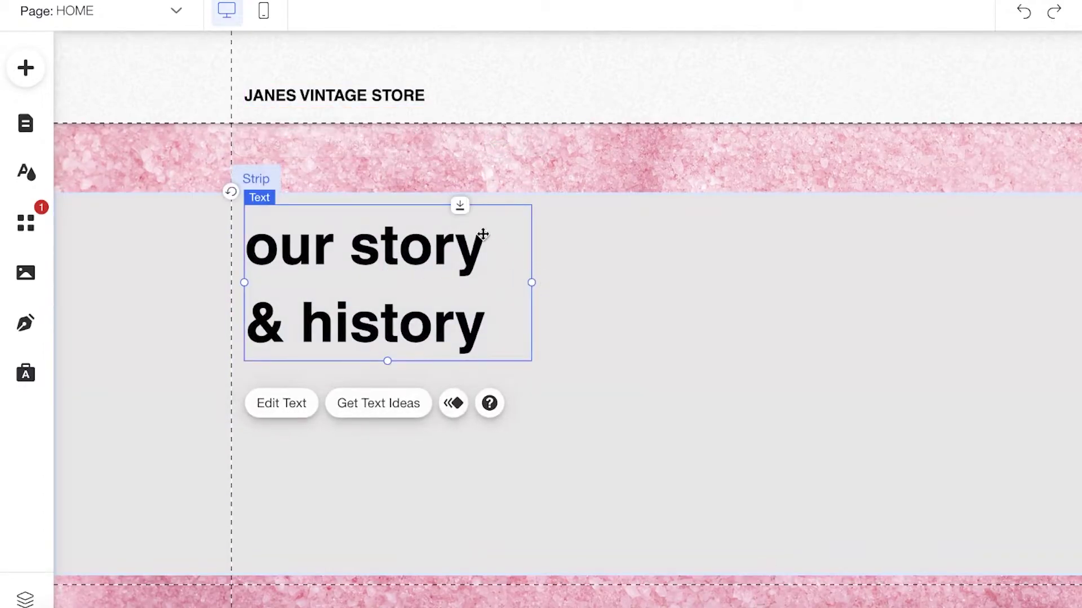
mouse_move(507, 352)
left_mouse_down()
mouse_move(332, 282)
mouse_move(529, 391)
mouse_move(507, 367)
left_mouse_up()
left_click(845, 362)
scroll(845, 366, "down", 2)
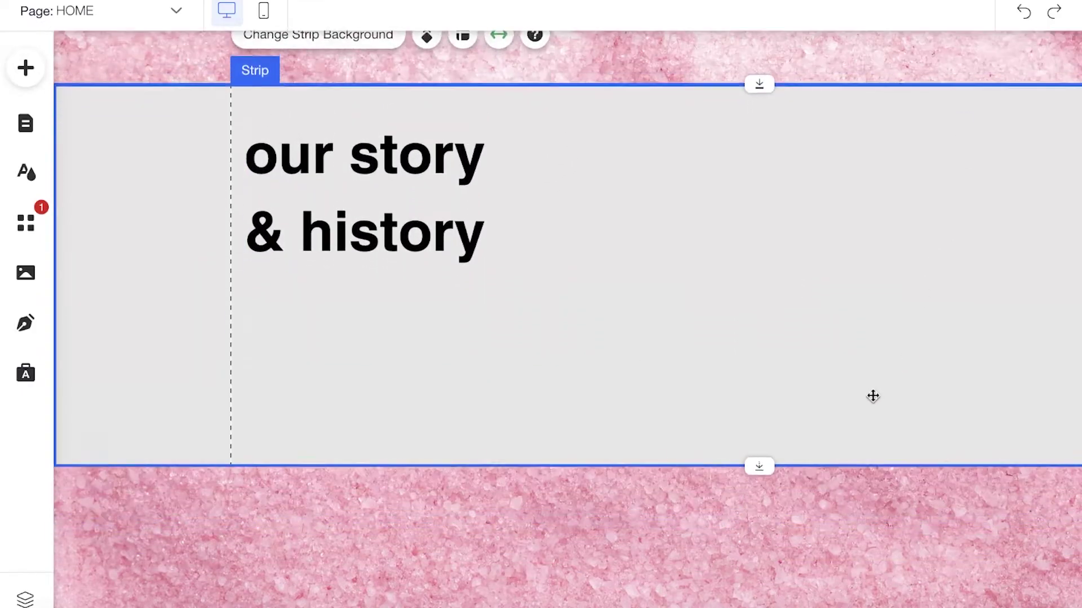
Drag a Pro Galleries grid onto the pink section below the grey strip.
left_click(896, 536)
left_click(42, 79)
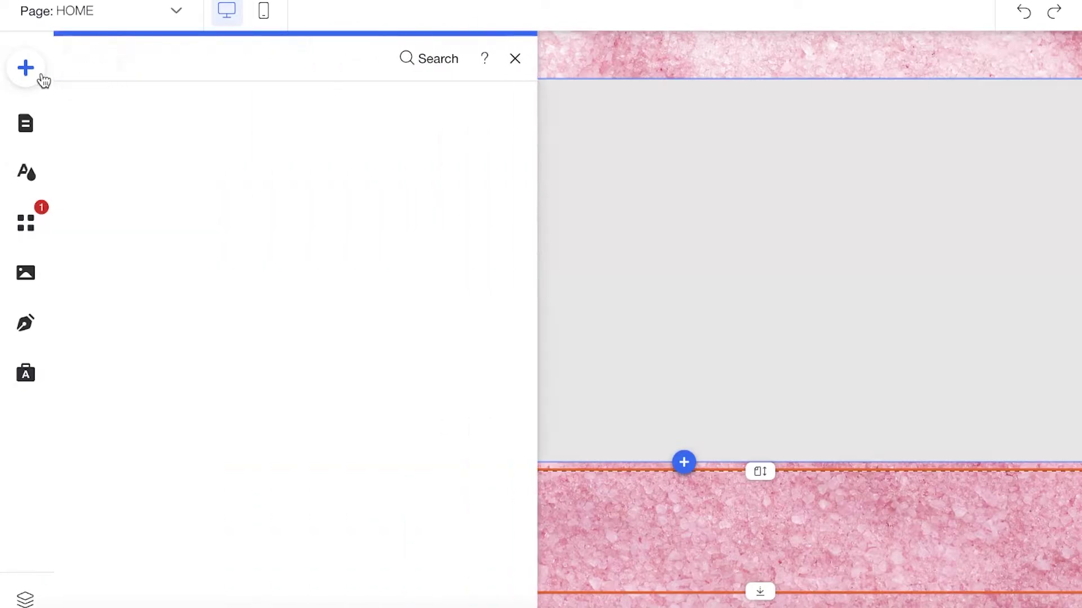
left_click(97, 179)
left_click(111, 201)
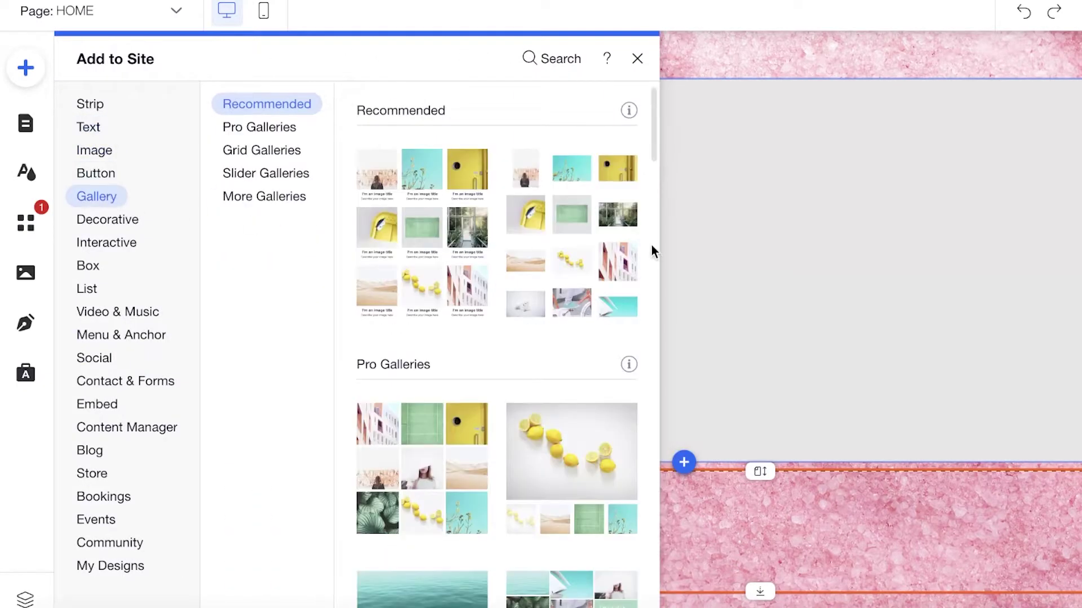
scroll(459, 314, "down", 4)
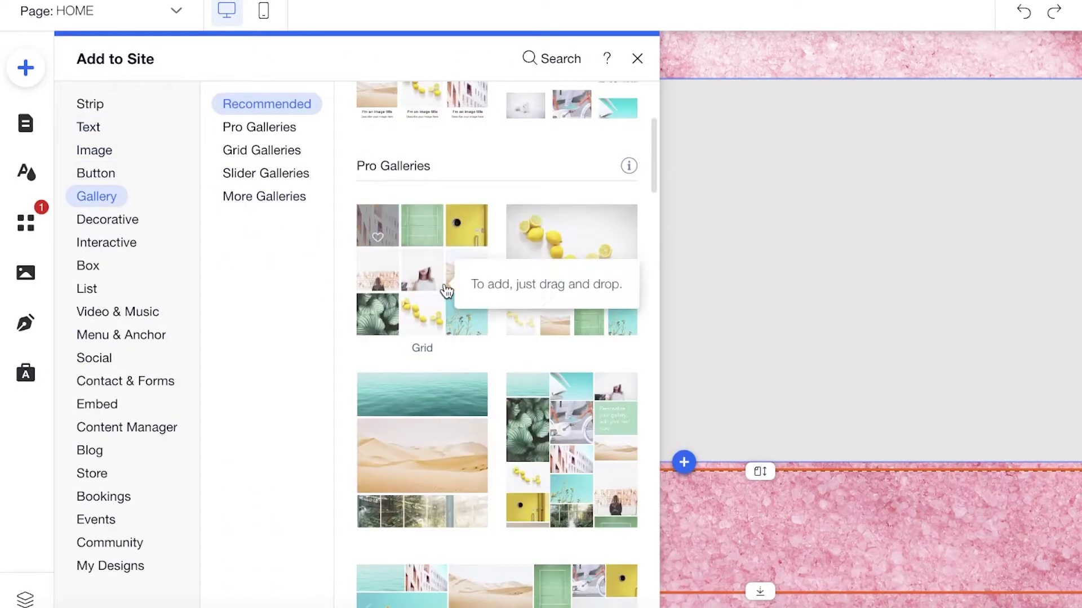
left_click_drag(446, 292, 488, 376)
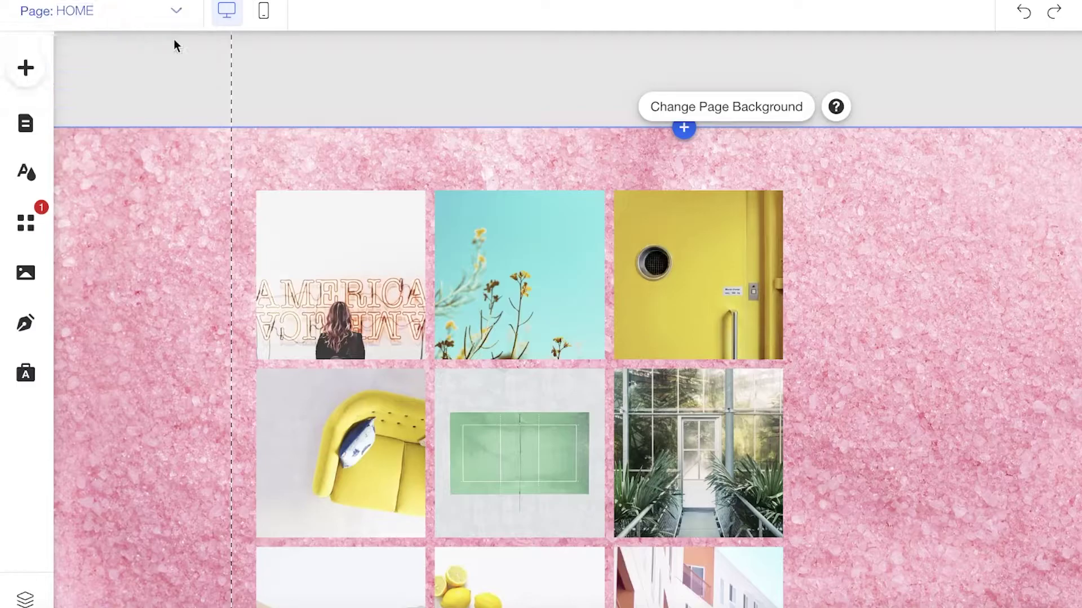
Widen the photo gallery to the right and adjust its position.
left_click(762, 373)
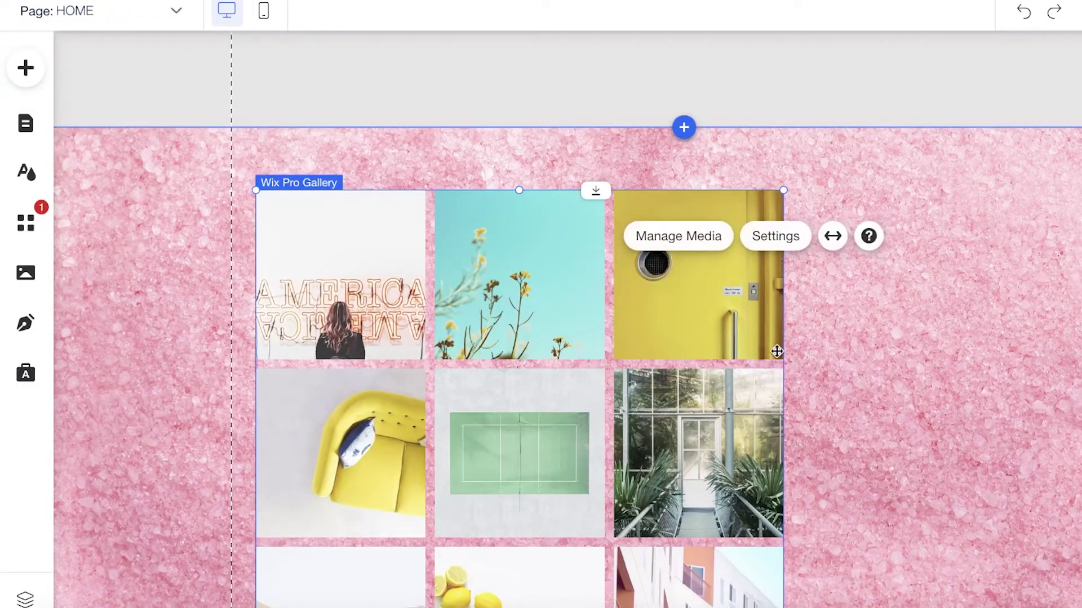
left_click_drag(777, 352, 855, 349)
left_click_drag(1037, 345, 1037, 344)
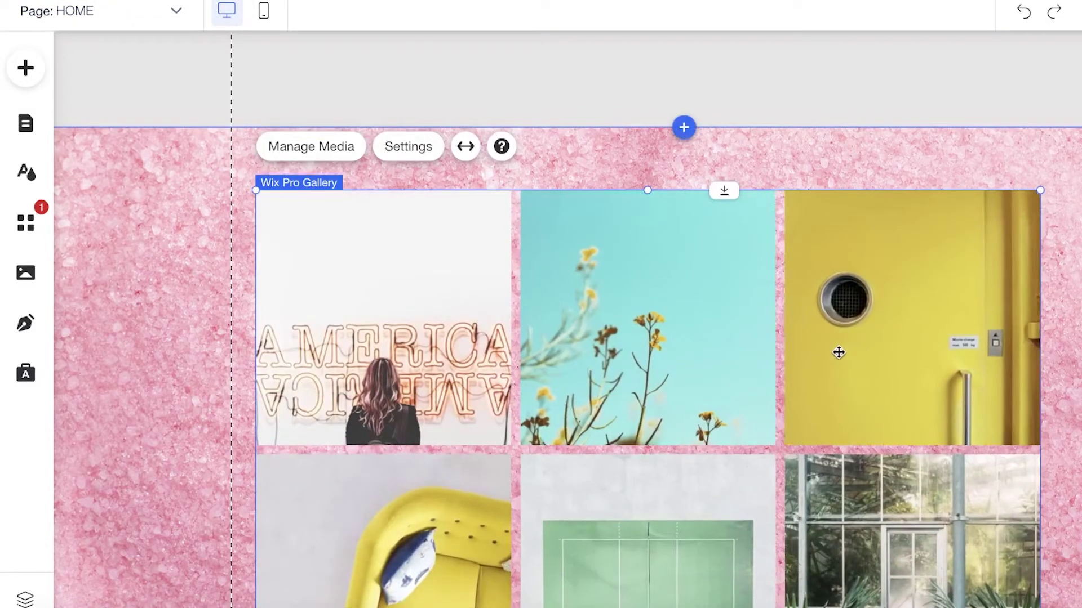
left_click_drag(838, 352, 786, 435)
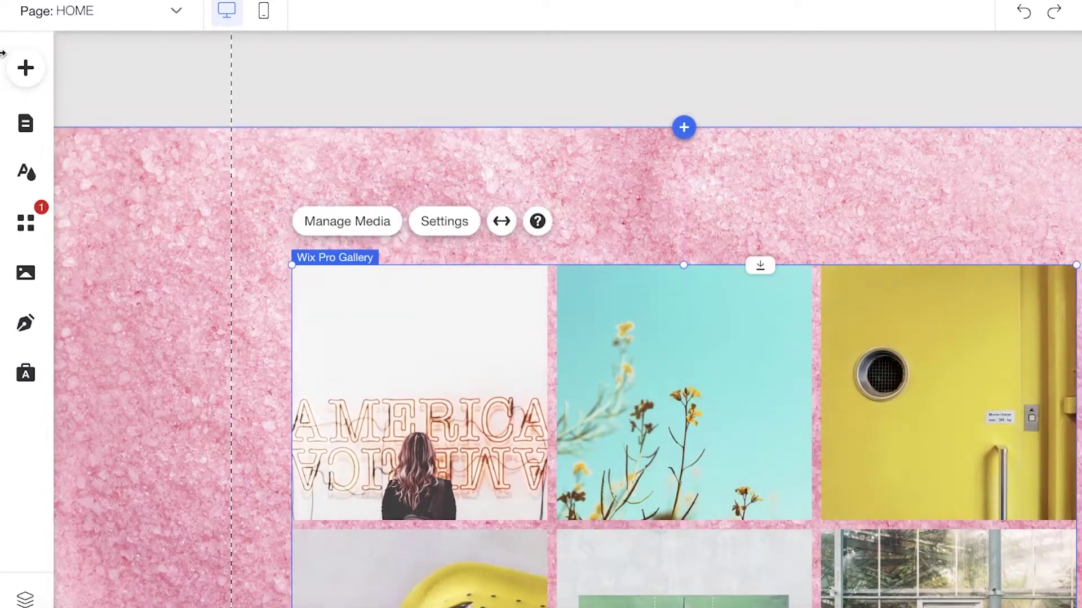
Add a Heading 2 above the photo gallery and change its text to 'our store aesthetic'.
left_click(39, 82)
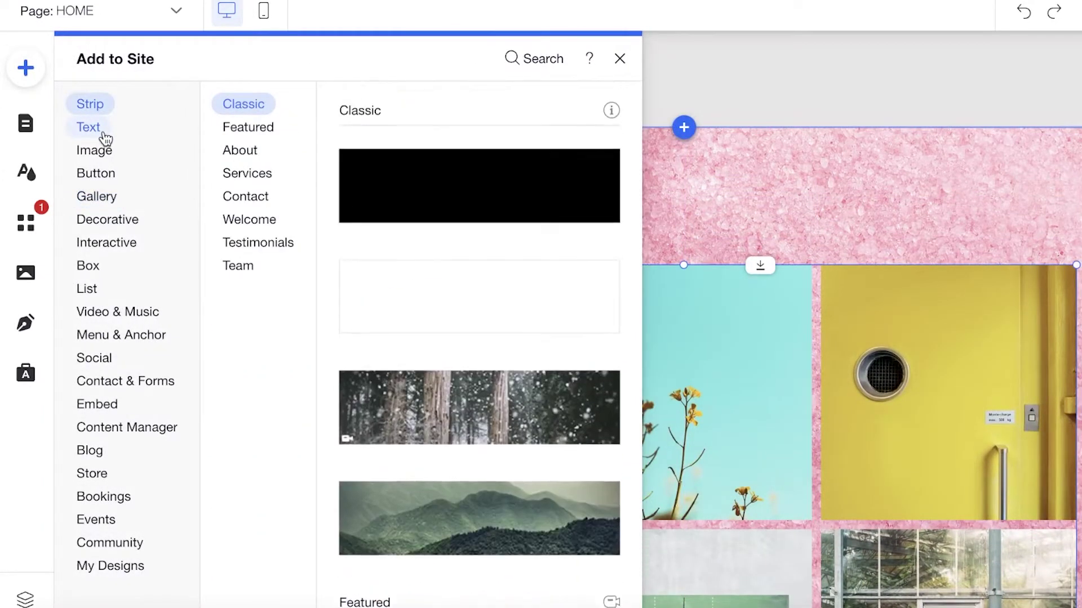
mouse_move(99, 131)
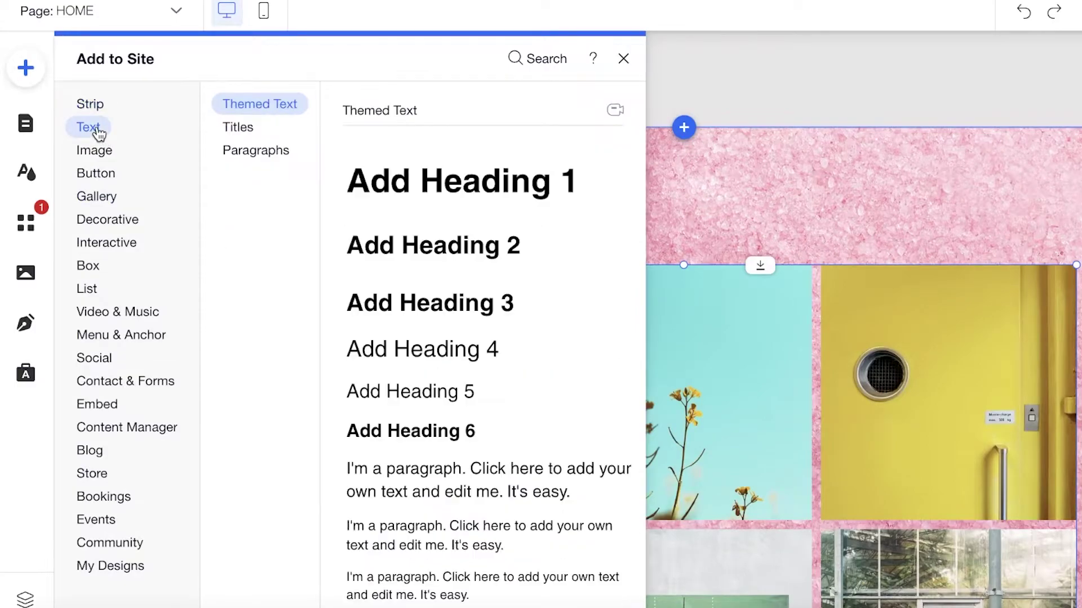
left_click(449, 243)
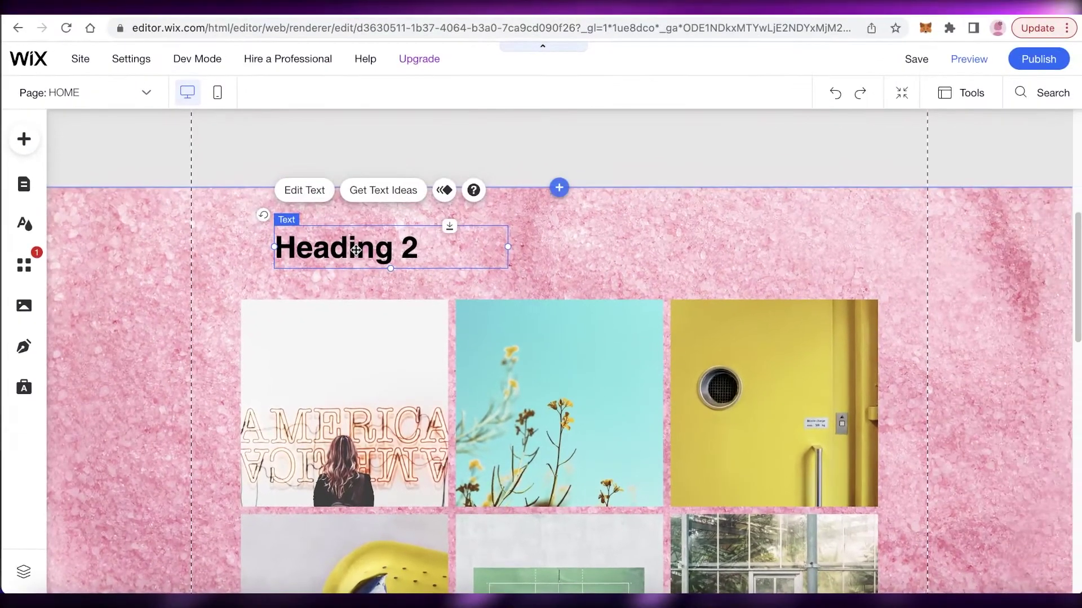
double_click(356, 249)
type("our store aesthetic")
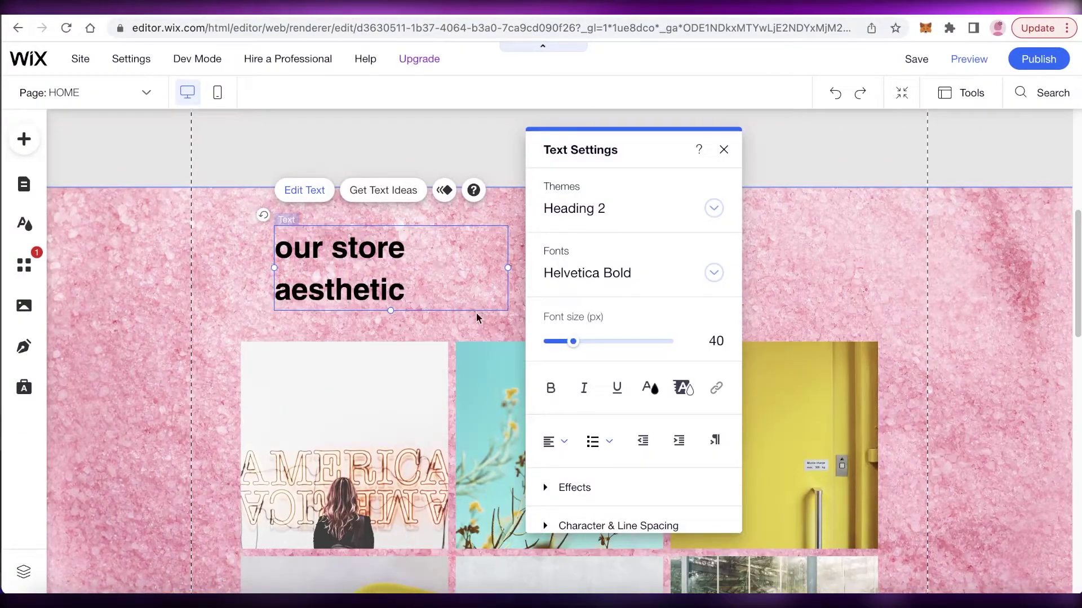
left_click(475, 318)
scroll(820, 302, "down", 10)
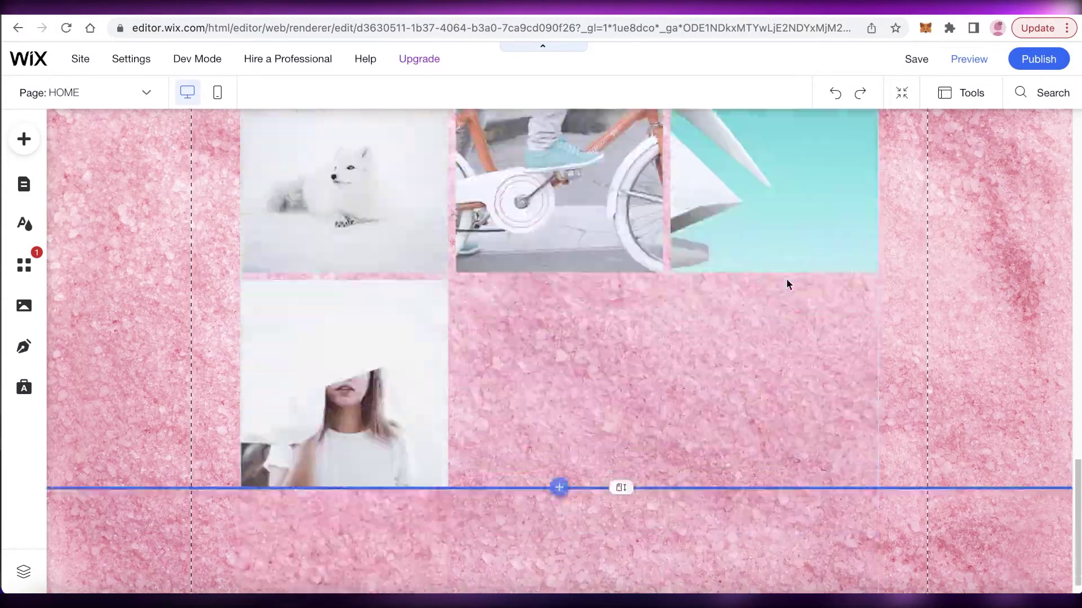
scroll(787, 283, "up", 5)
Open the gallery's media organizer and delete all of its sample images.
left_click(801, 254)
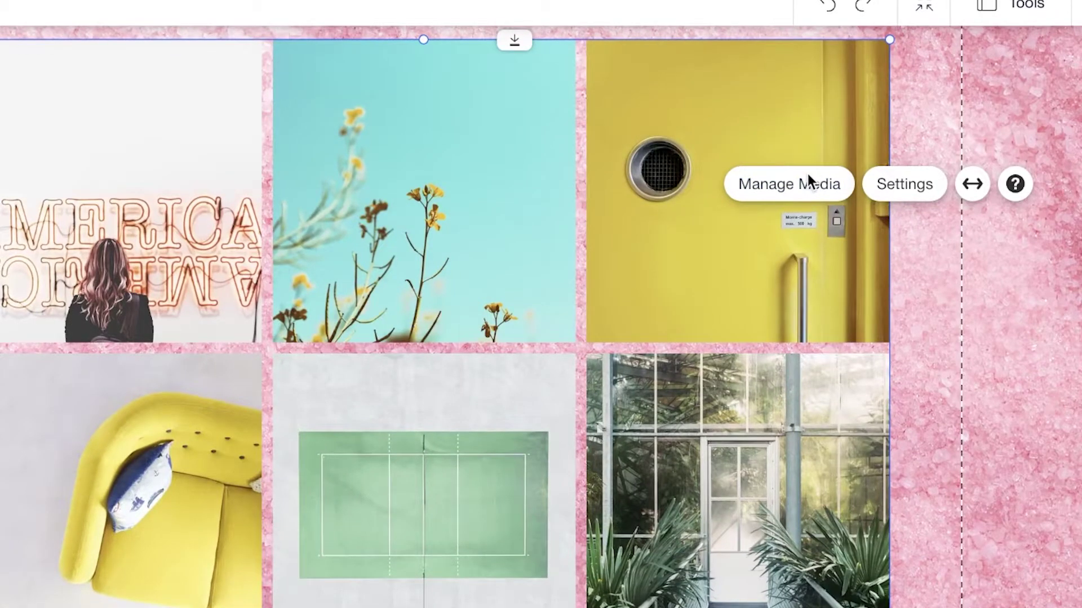
left_click(807, 174)
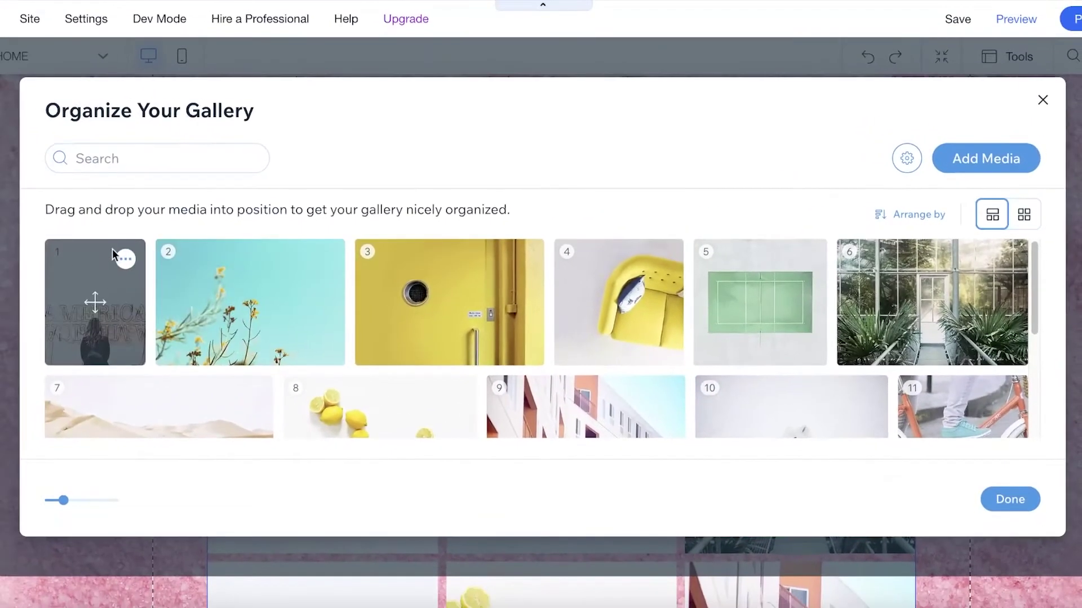
left_click(15, 308)
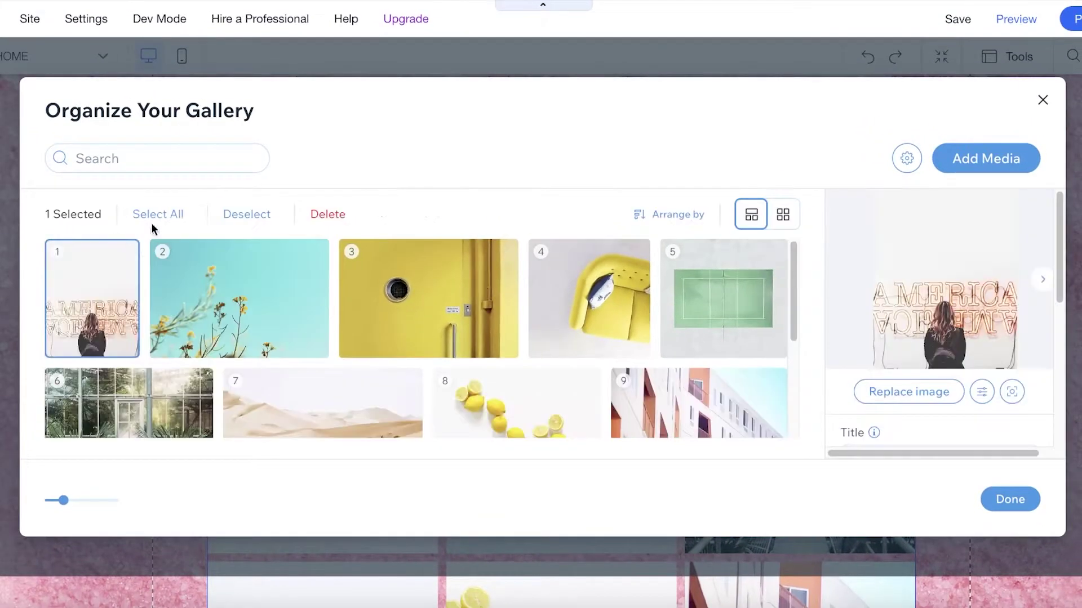
left_click(267, 212)
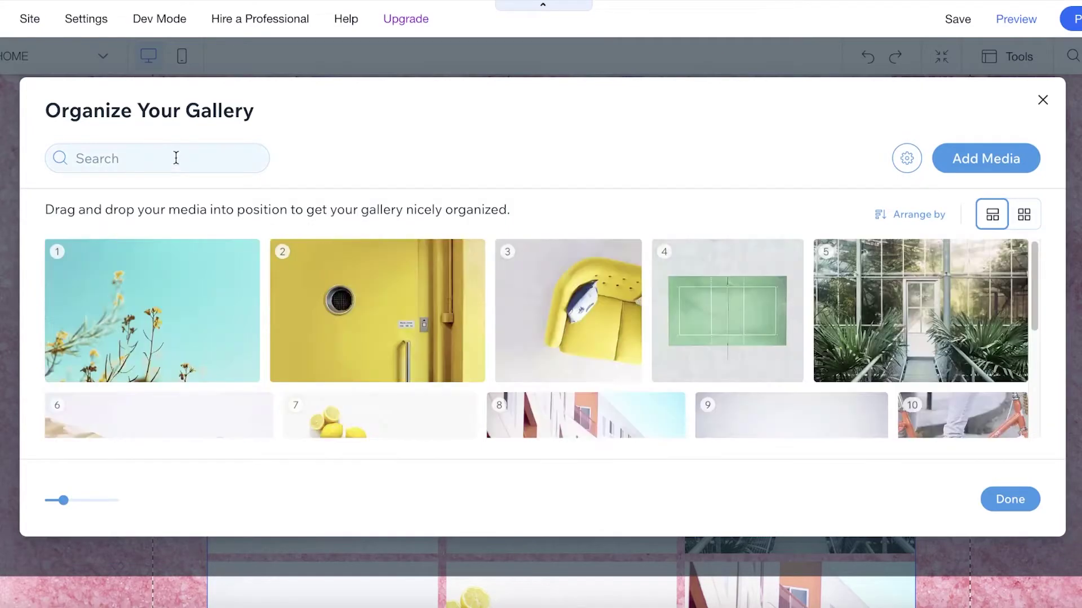
left_click(169, 284)
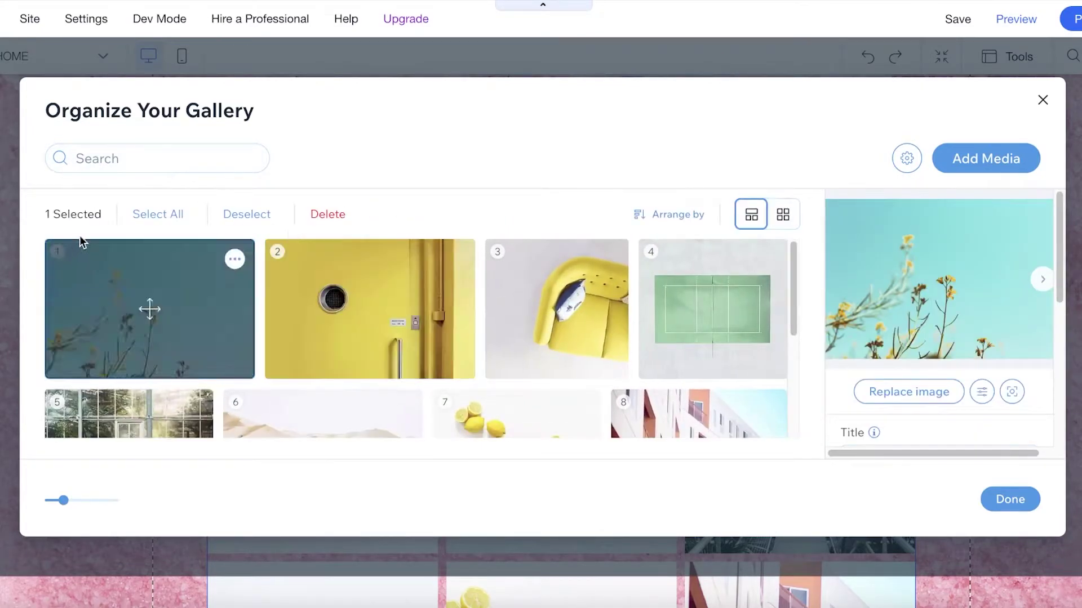
left_click(151, 214)
left_click(245, 214)
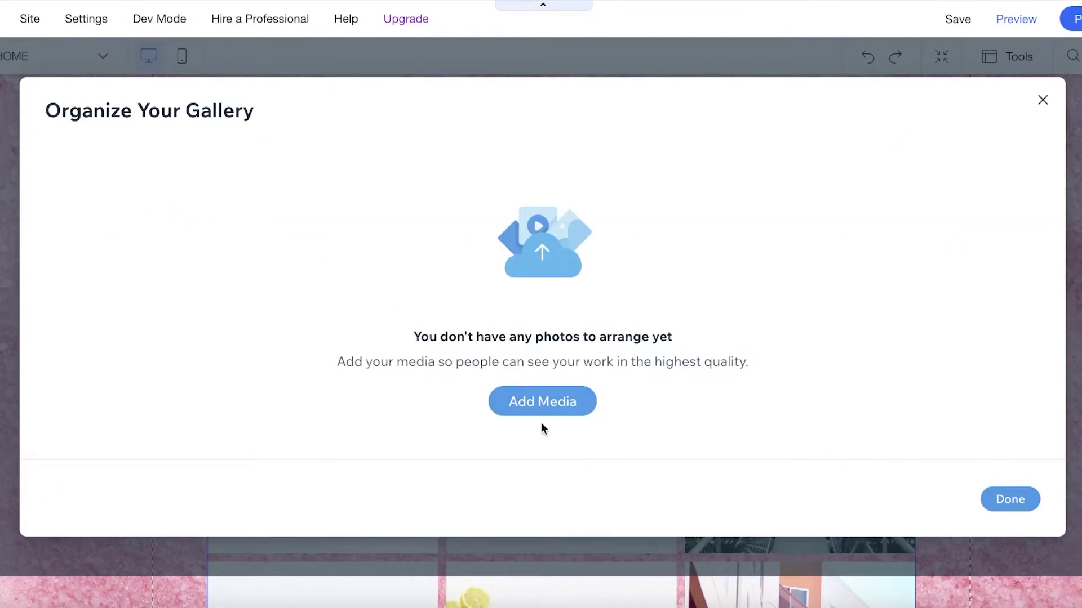
Search Wix's free media for 'vintage store' and add the black-and-white family portrait.
left_click(644, 358)
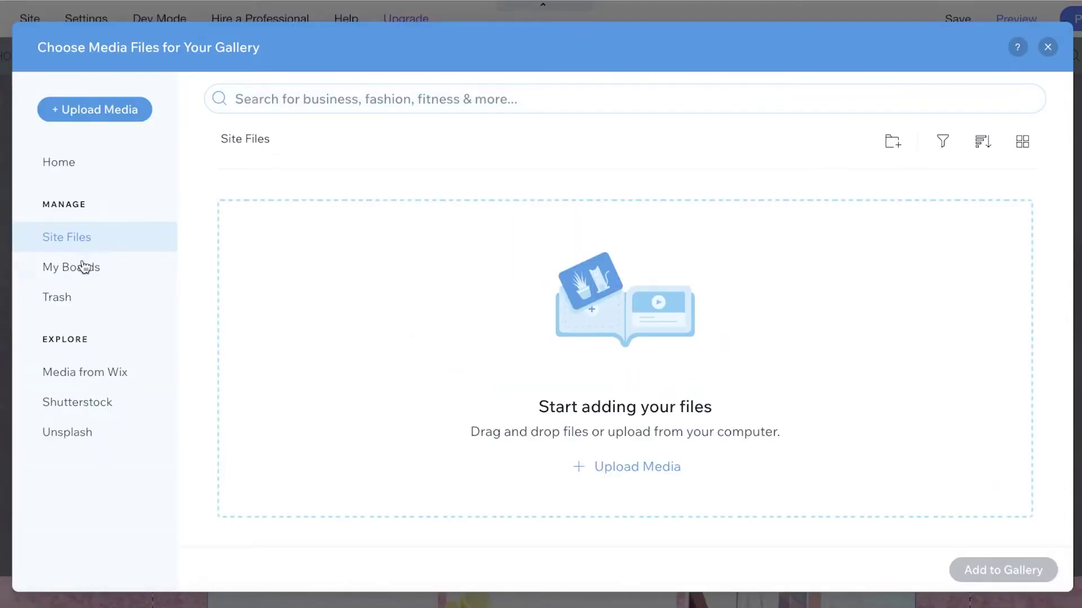
left_click(61, 376)
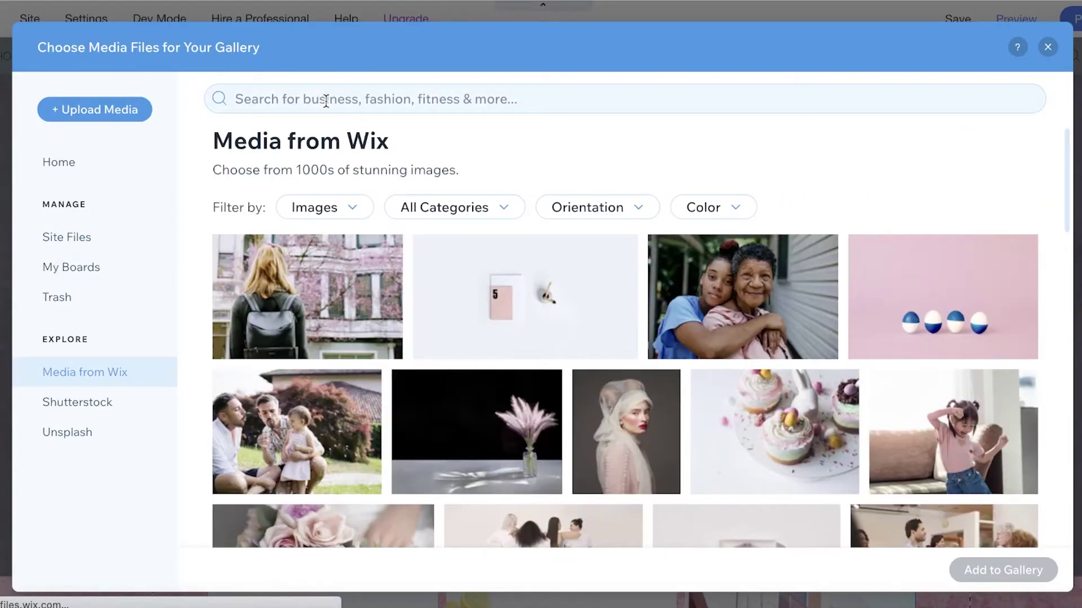
left_click(326, 101)
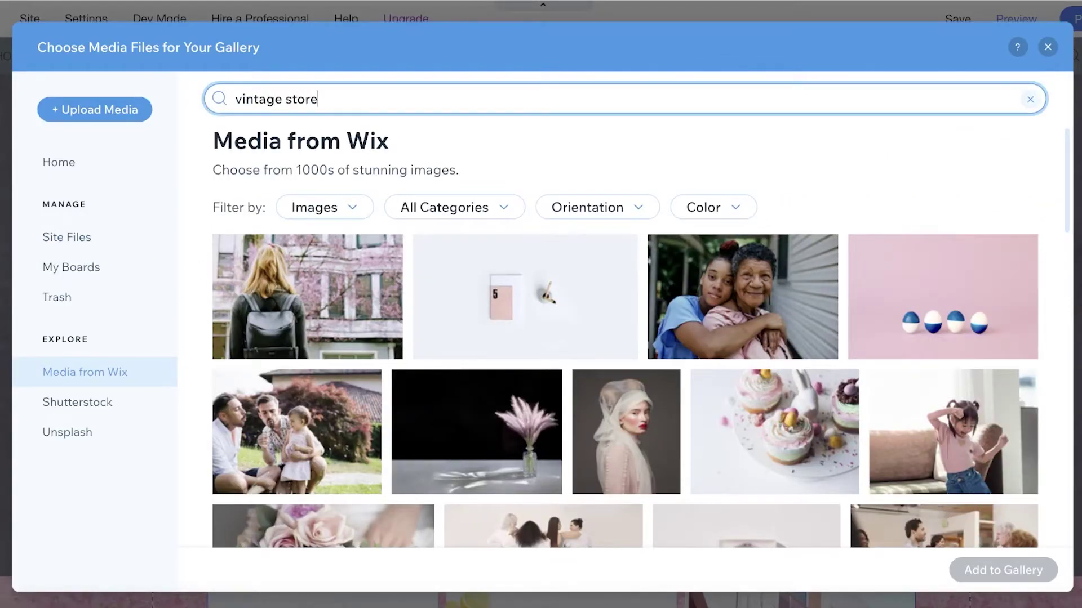
key("Return")
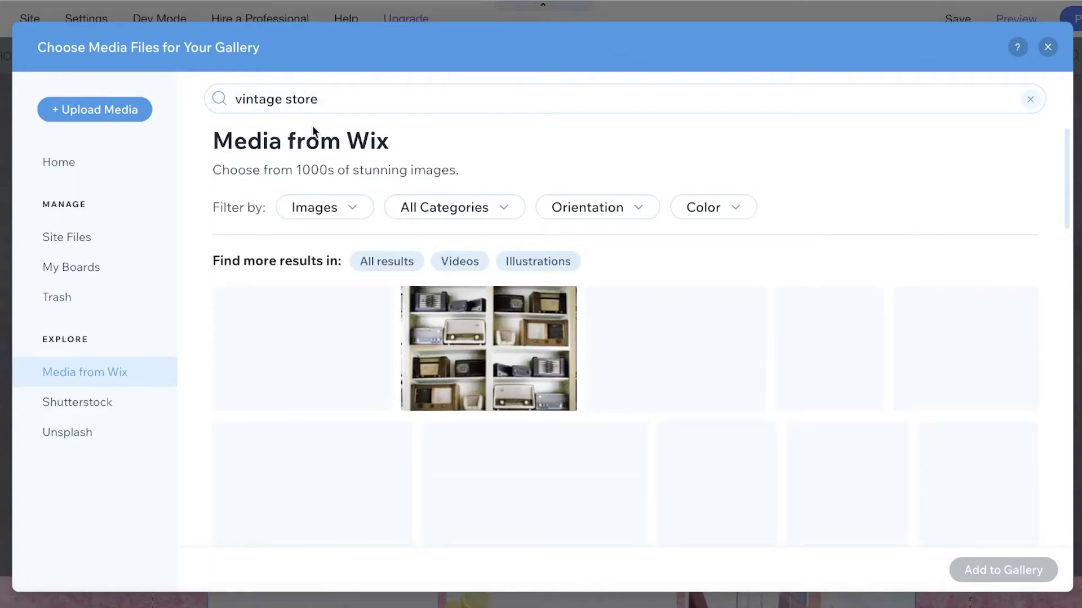
scroll(428, 237, "down", 1)
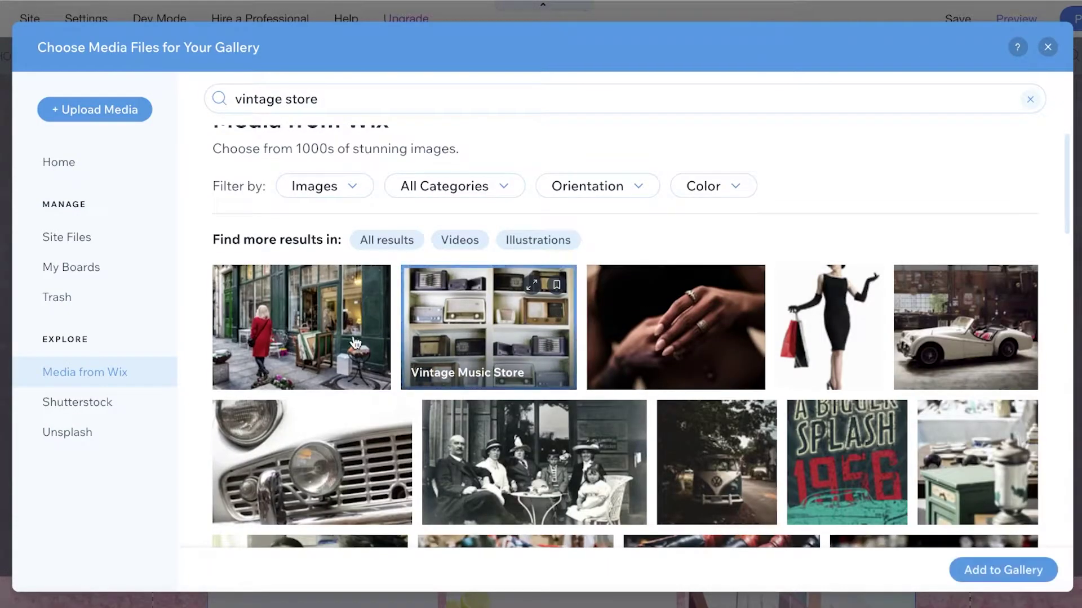
left_click(495, 462)
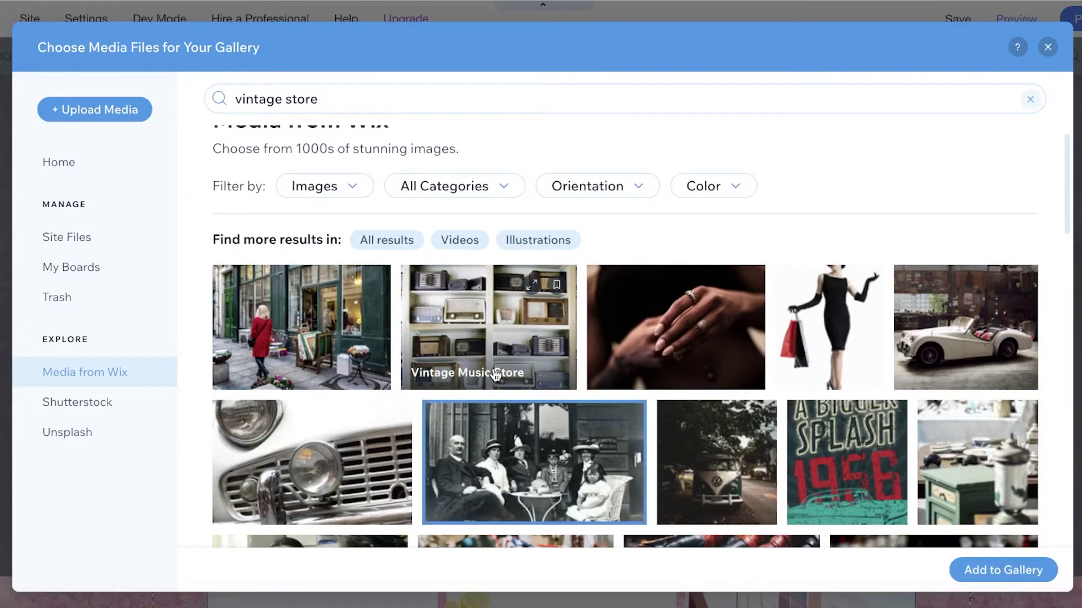
left_click(994, 572)
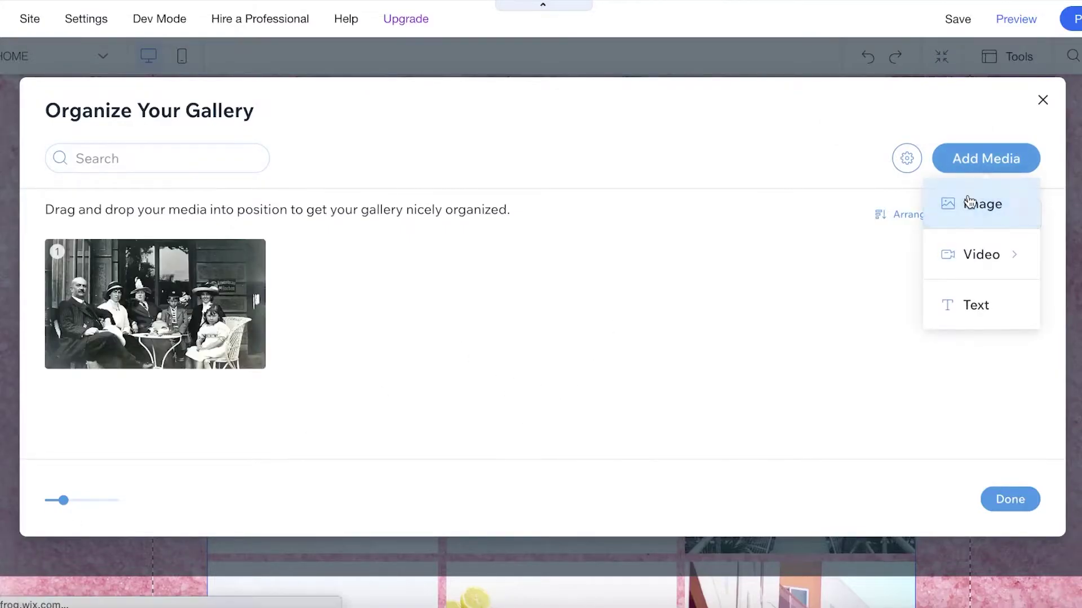
Add another photo from Wix's stock image library to the gallery.
left_click(947, 204)
left_click(72, 372)
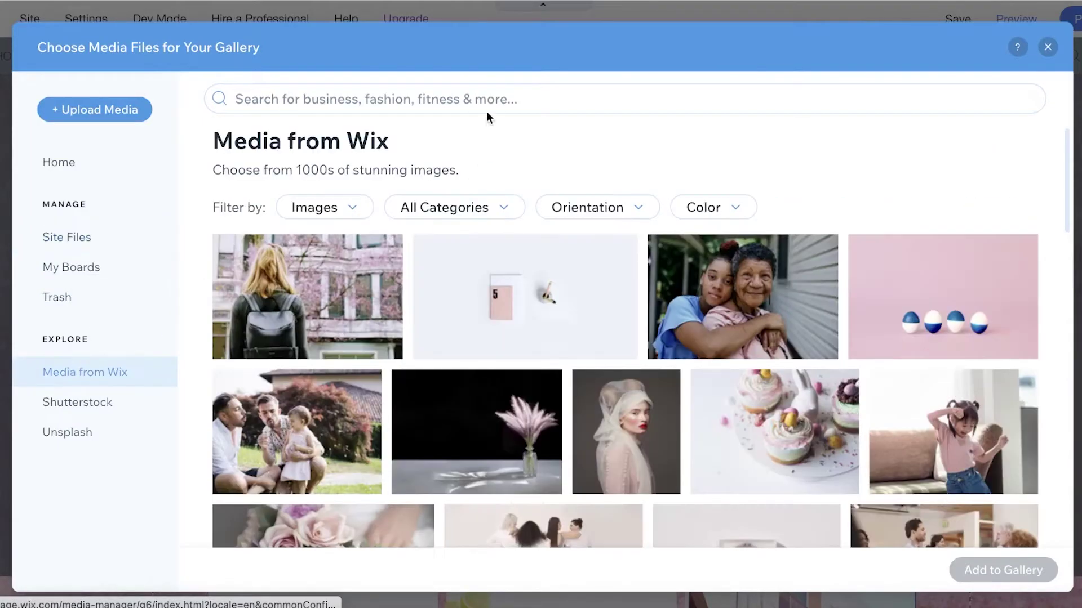
left_click(503, 441)
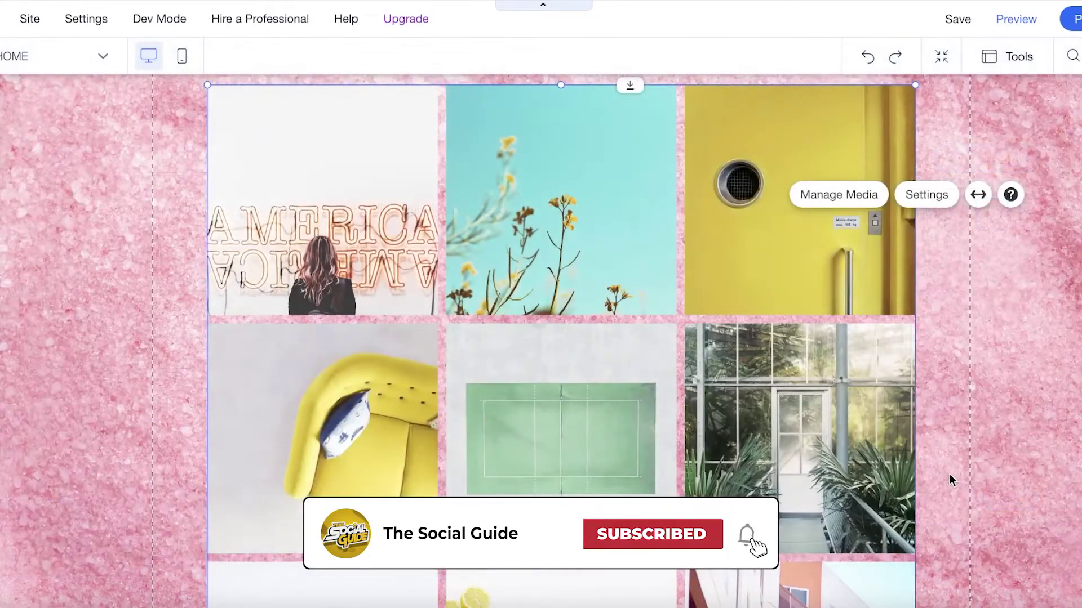
Shrink the gallery to one row showing the family portrait and veiled woman, then adjust its position.
scroll(681, 292, "up", 3)
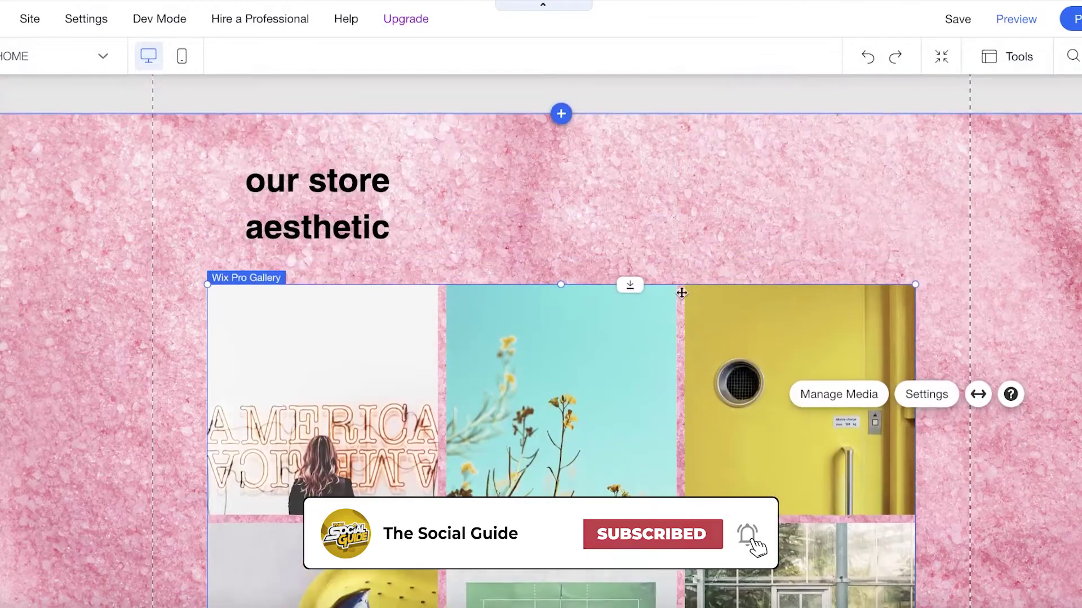
scroll(610, 326, "down", 10)
left_click_drag(560, 471, 619, 469)
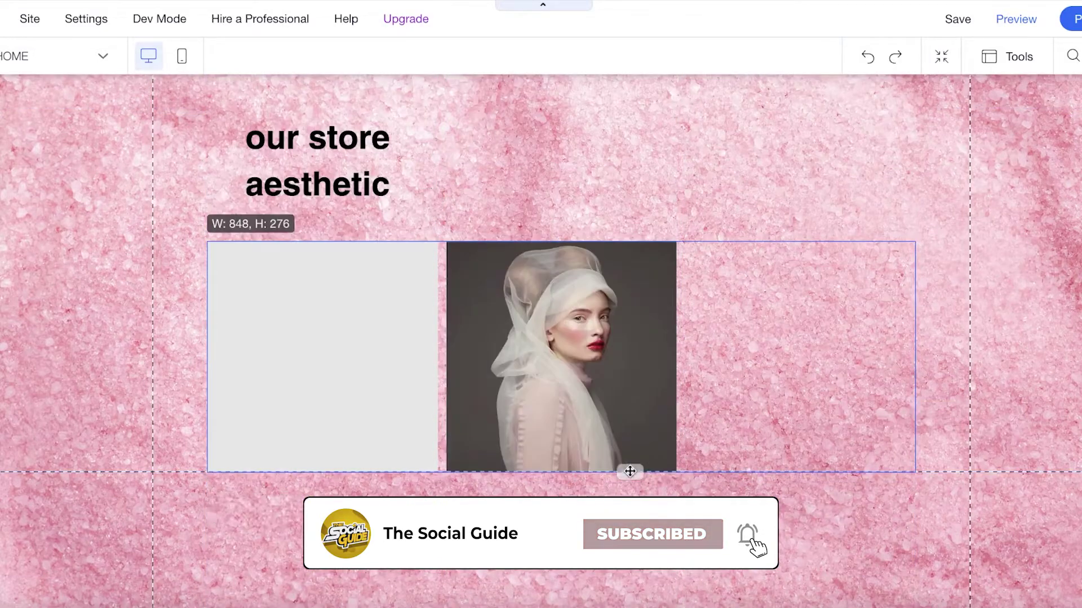
mouse_move(771, 352)
left_mouse_down()
mouse_move(771, 341)
mouse_move(770, 352)
left_mouse_up()
mouse_move(900, 354)
left_mouse_down()
mouse_move(911, 355)
mouse_move(901, 351)
left_mouse_up()
left_click_drag(611, 294, 620, 294)
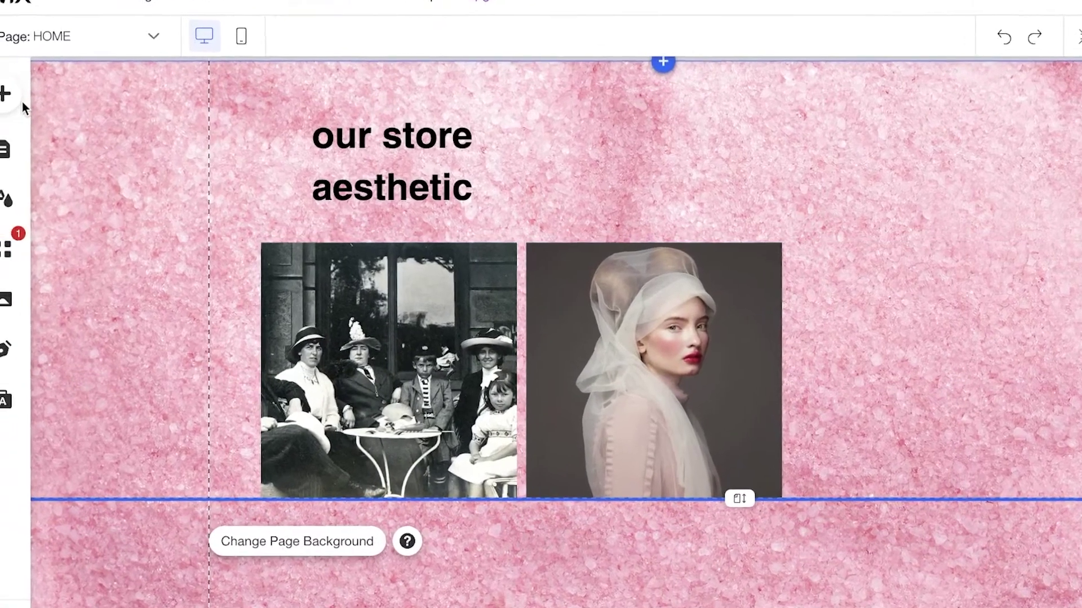
Add the black themed button and place it at the section's top right beside the heading.
left_click(17, 96)
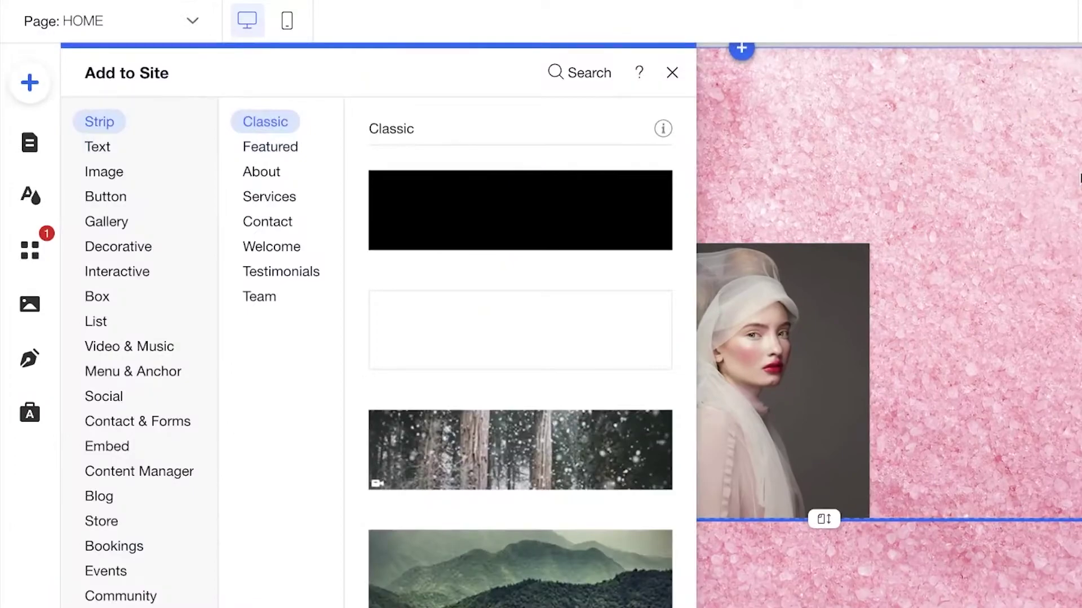
left_click(93, 225)
left_click(30, 83)
left_click(30, 83)
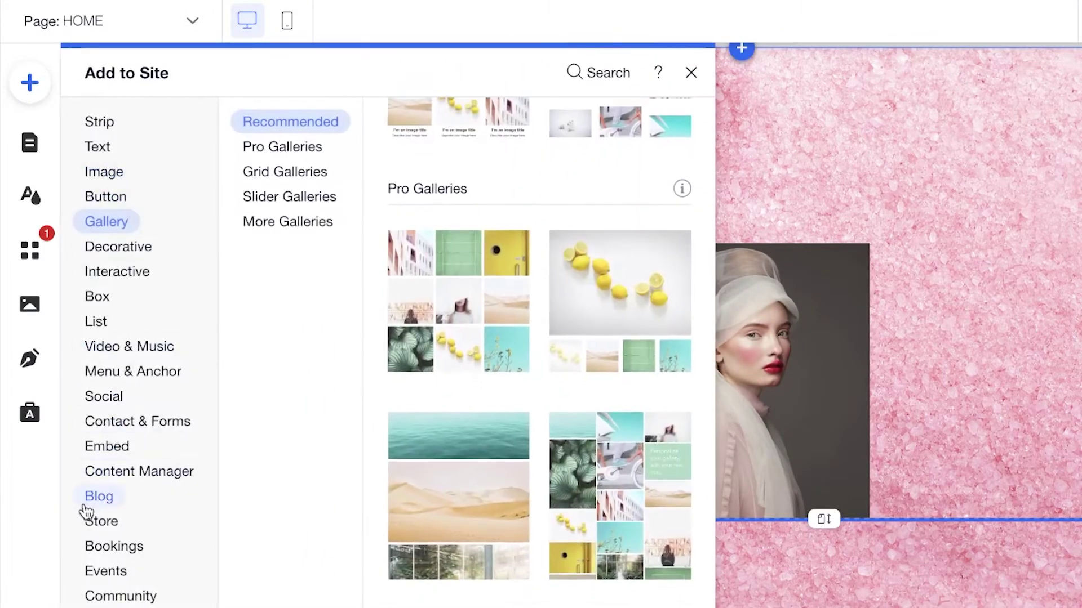
left_click(120, 459)
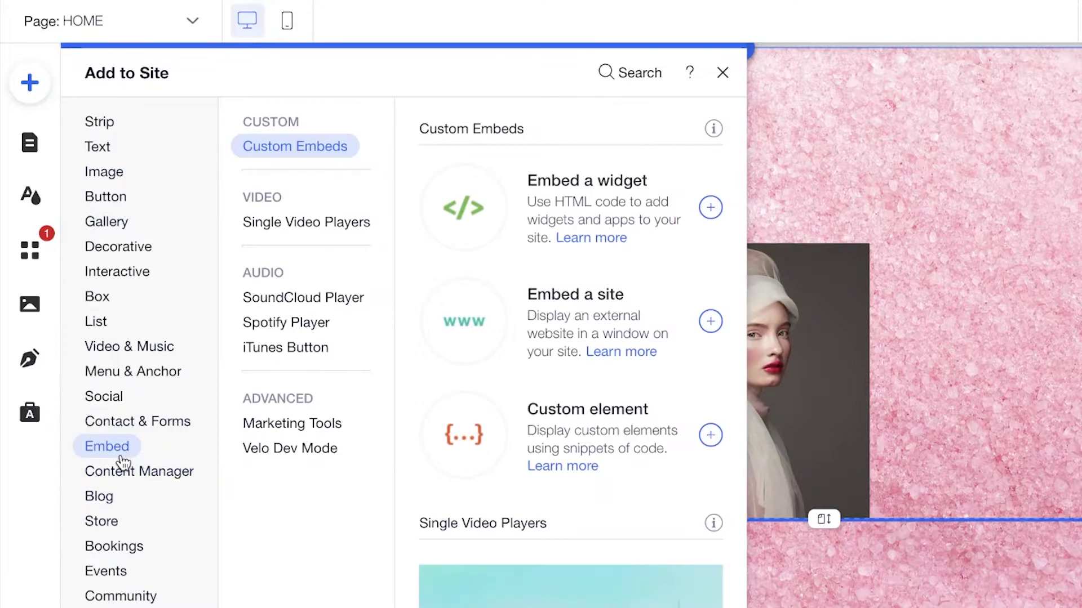
mouse_move(101, 230)
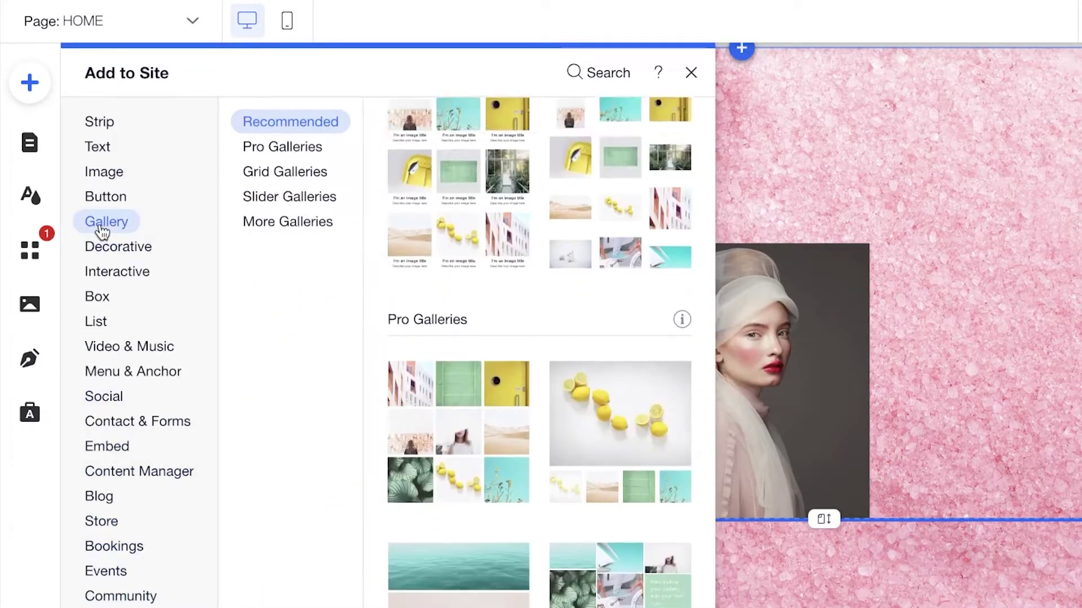
mouse_move(107, 325)
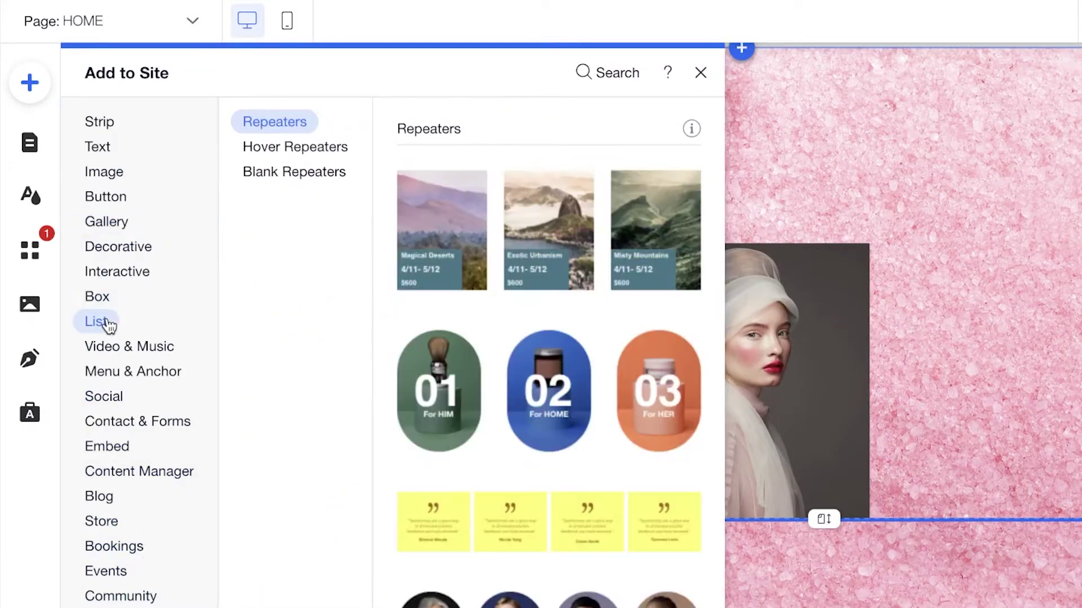
mouse_move(104, 195)
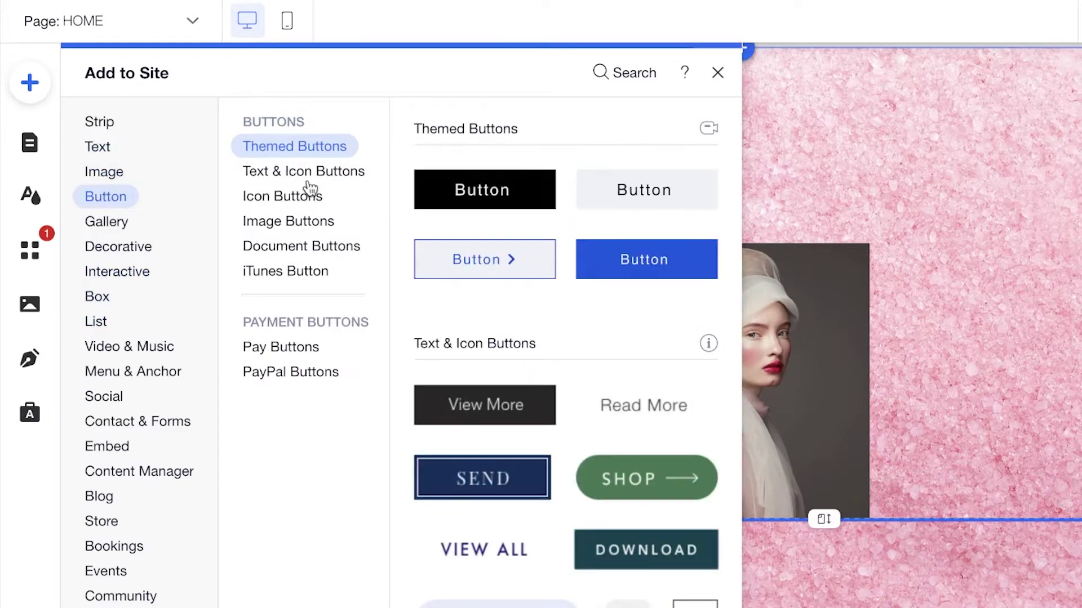
left_click(488, 189)
left_click_drag(741, 366, 1046, 165)
left_click(878, 95)
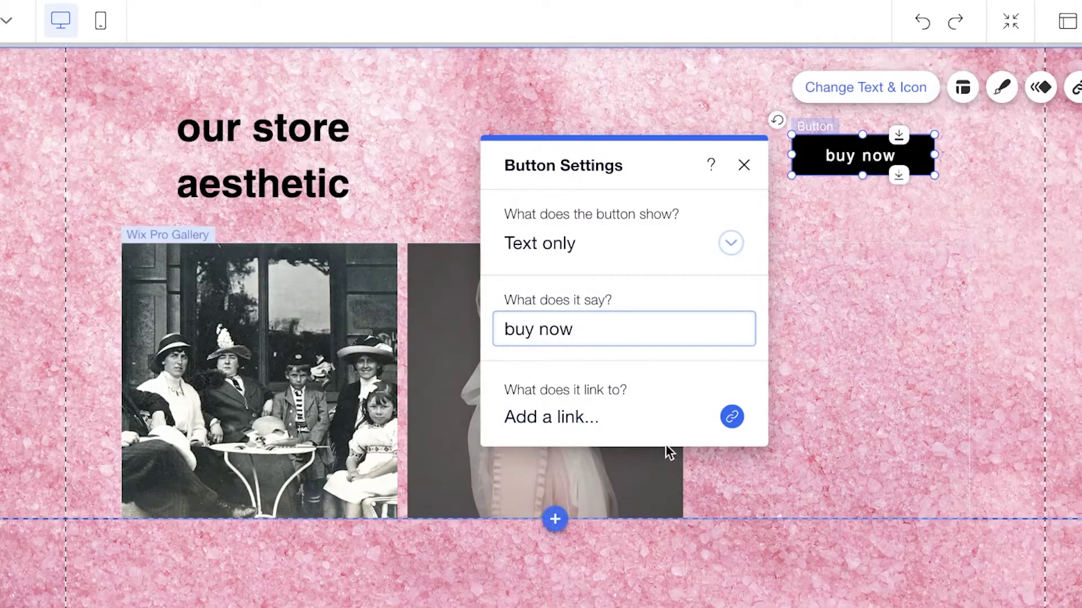
Close the button's link options without adding a link, then delete the buy now button.
left_click(634, 417)
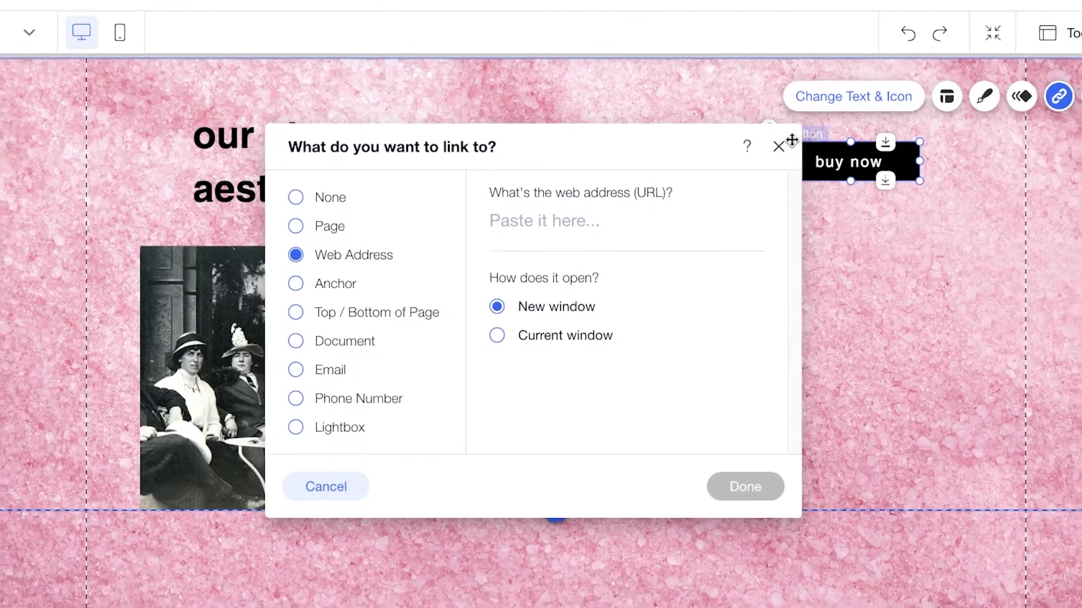
left_click(788, 139)
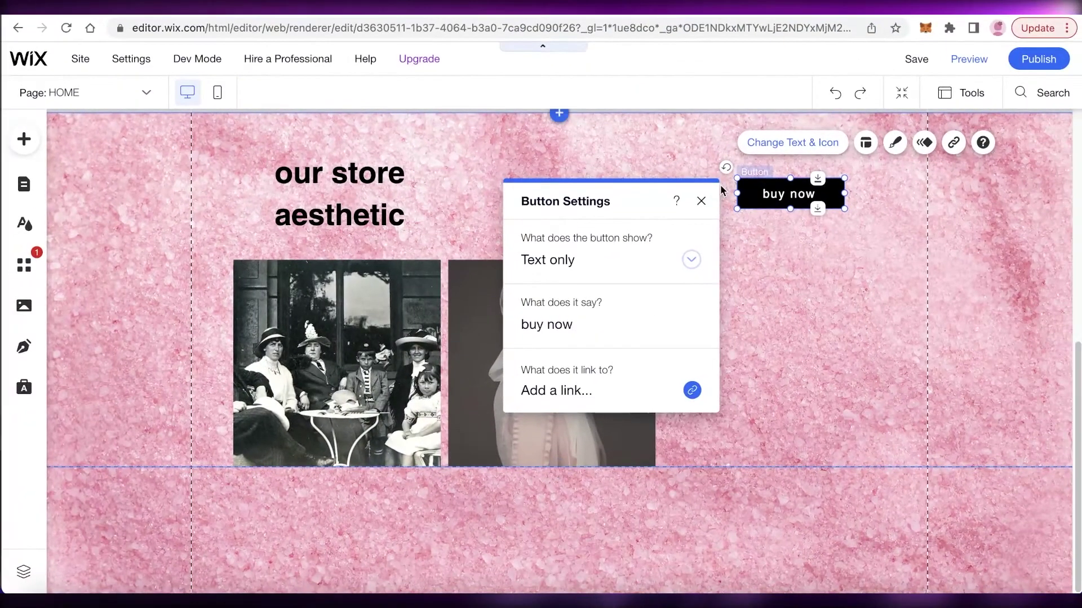
key("XF86AudioLowerVolume")
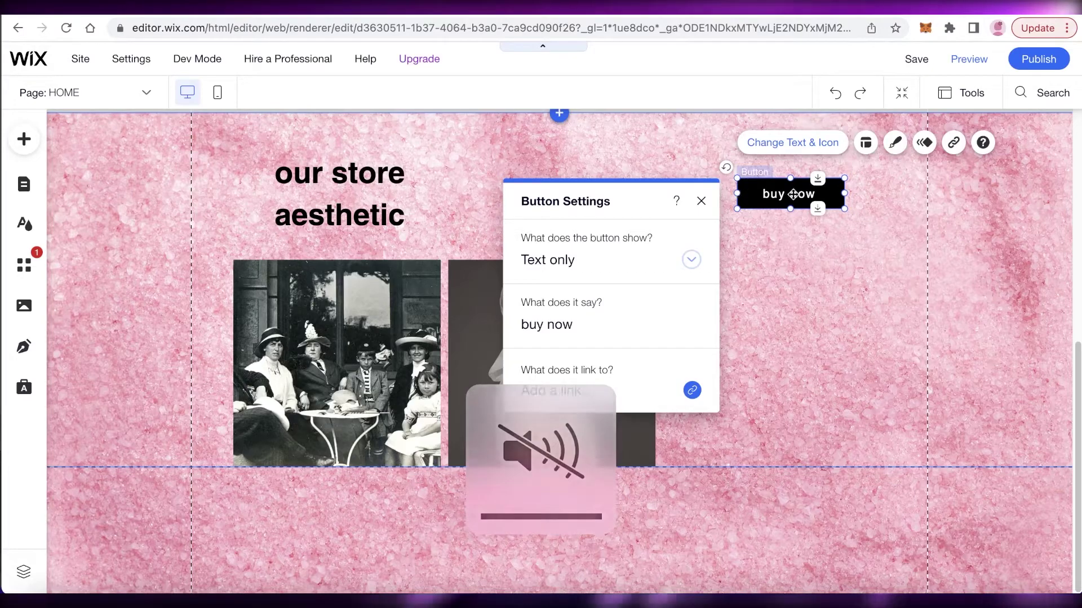
key("XF86AudioMute")
key("XF86AudioMute")
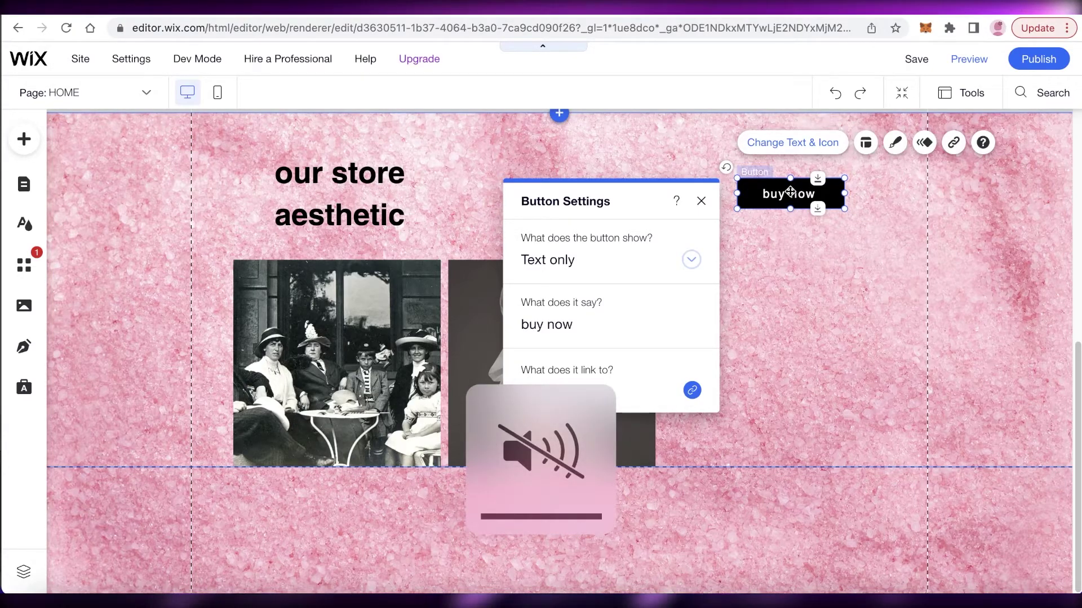
key("Delete")
Add a new blank page to the site from the page options.
scroll(393, 218, "up", 8)
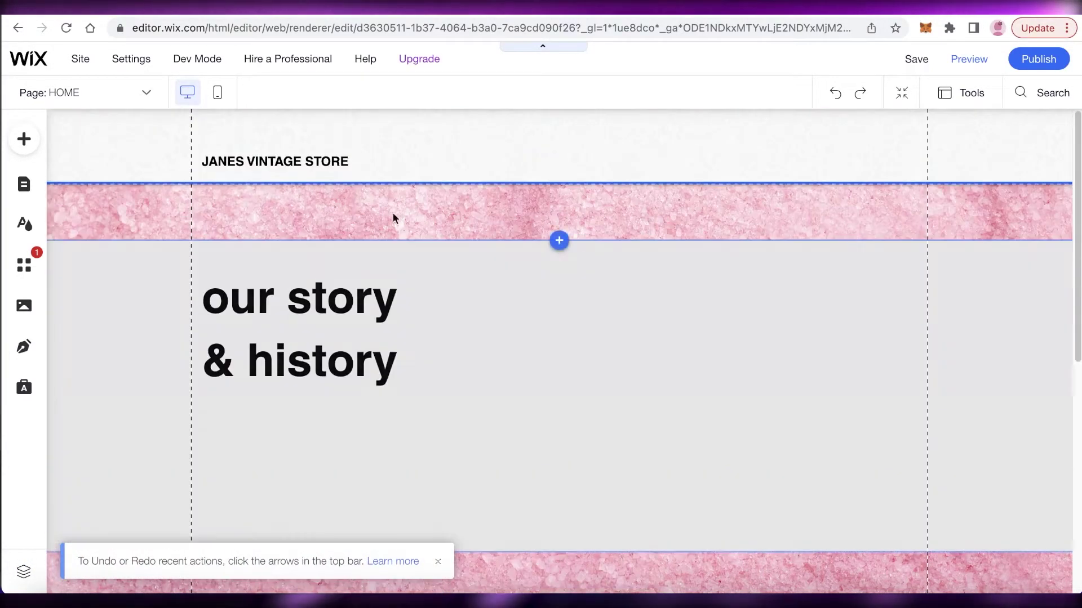
scroll(654, 255, "down", 2)
scroll(333, 203, "up", 2)
scroll(333, 203, "down", 6)
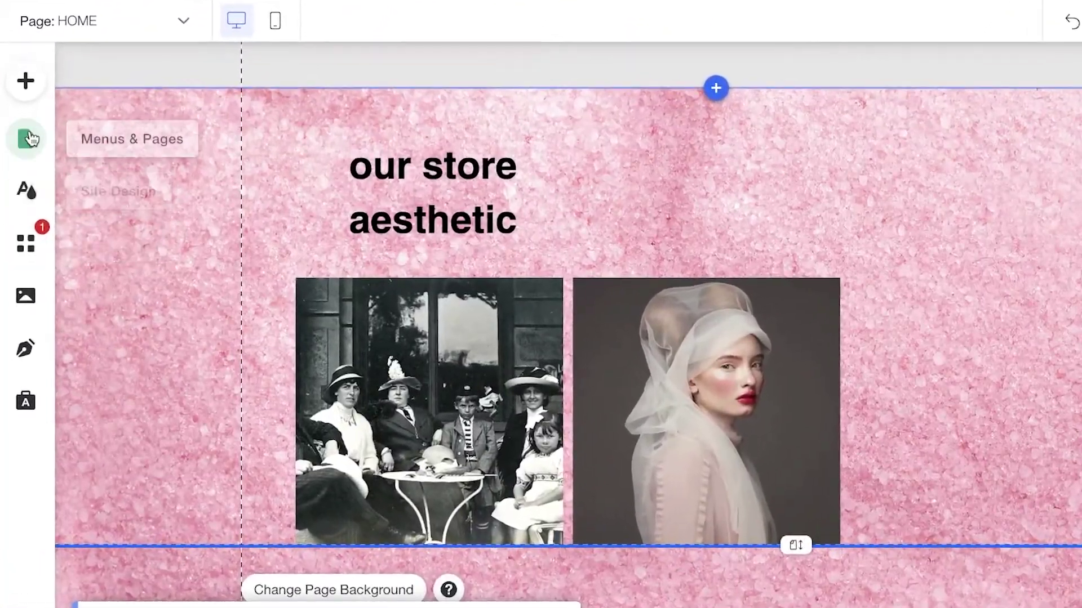
left_click(35, 151)
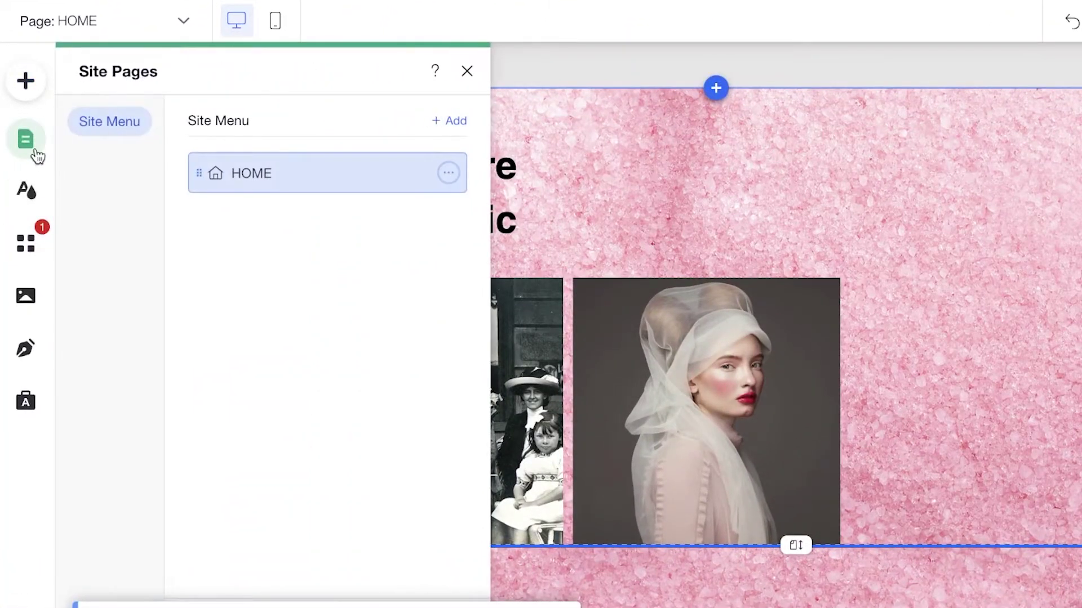
left_click(456, 121)
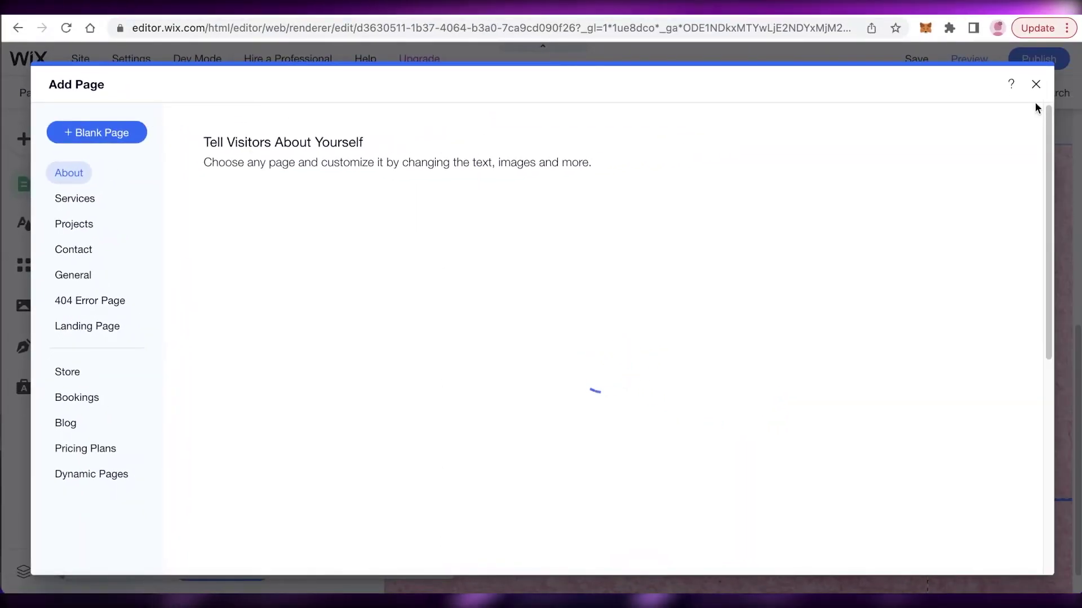
left_click(1035, 84)
left_click(351, 211)
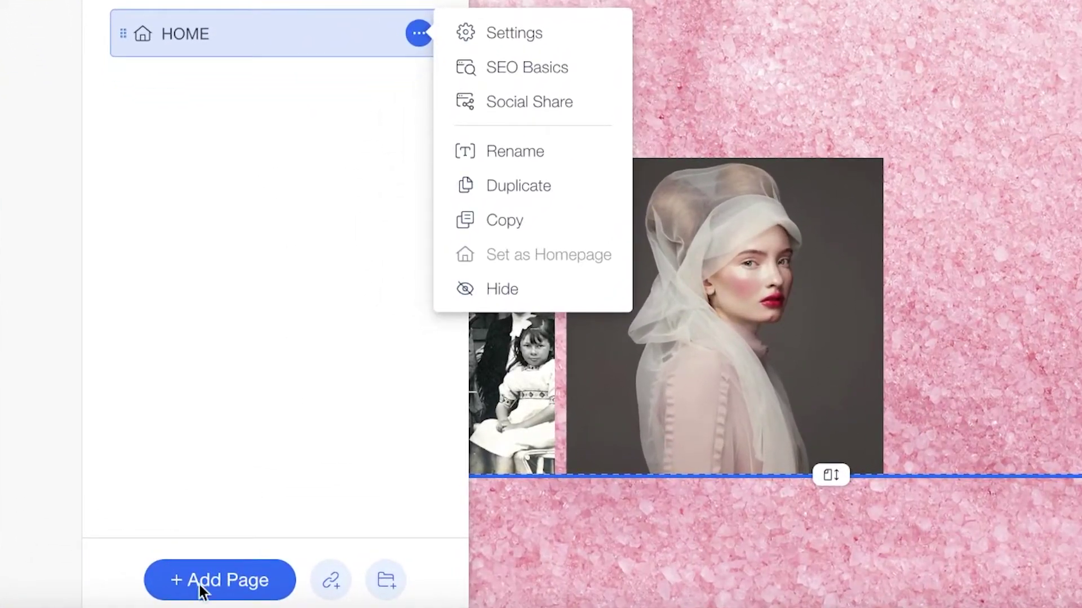
left_click(200, 585)
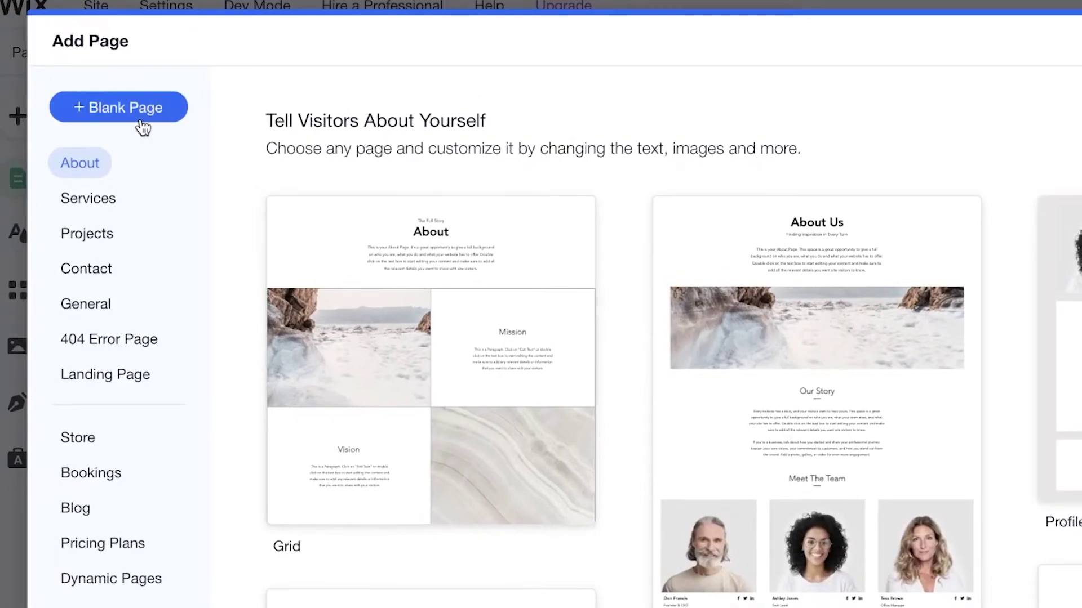
left_click(82, 23)
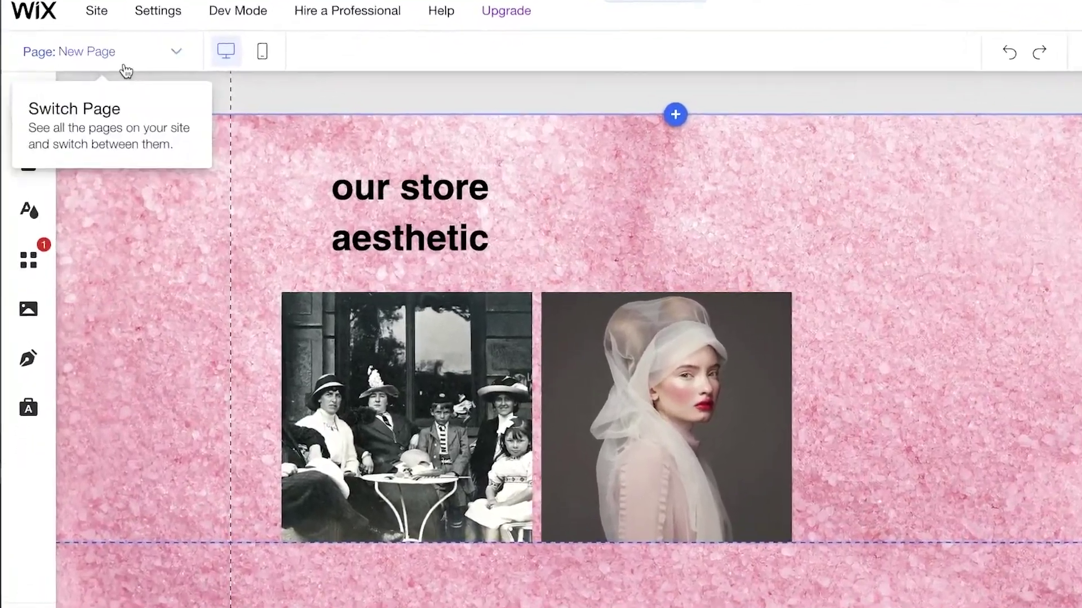
In Site Pages, nest New Page as a subpage under HOME.
left_click(121, 73)
left_click(94, 128)
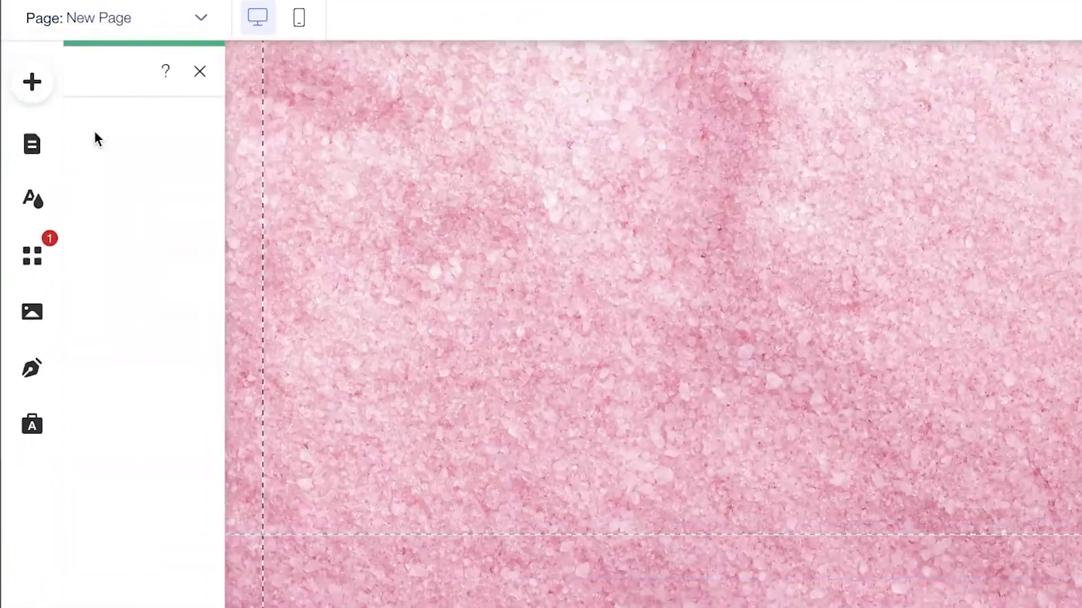
left_click(50, 142)
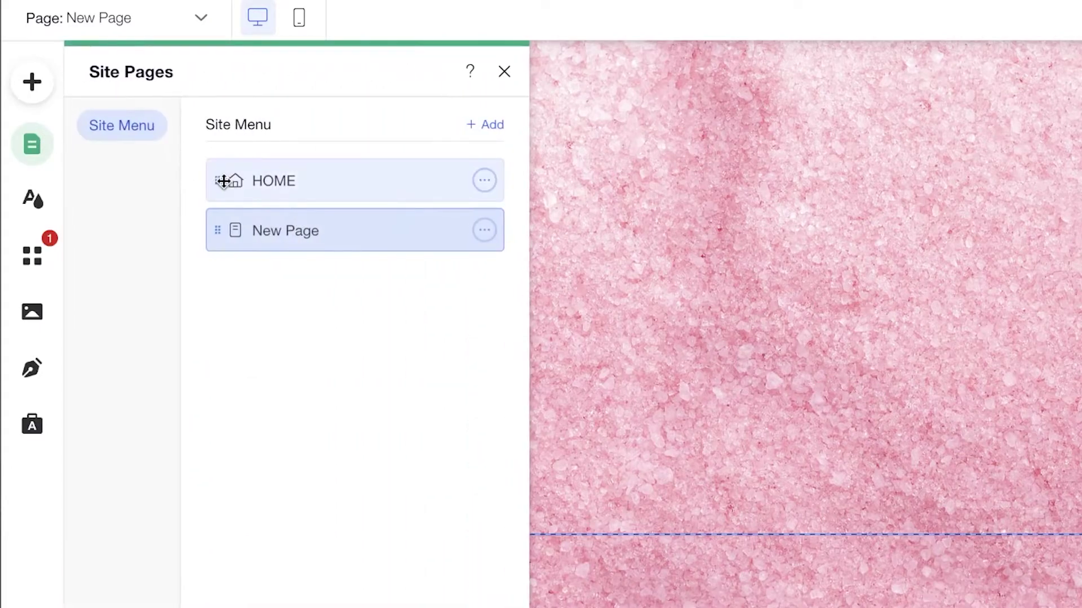
left_click_drag(251, 239, 298, 224)
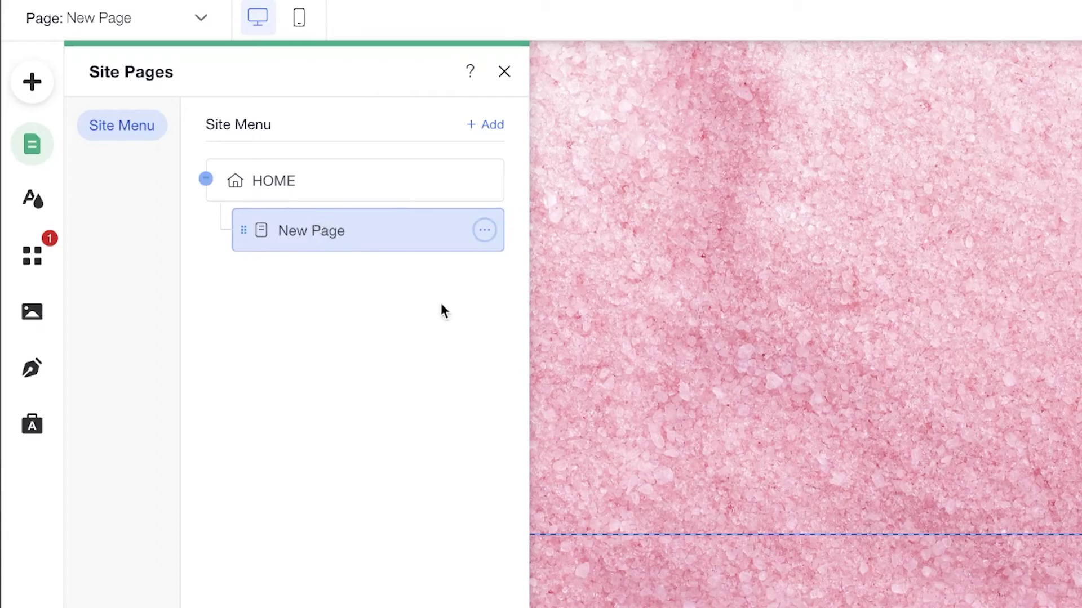
left_click(625, 360)
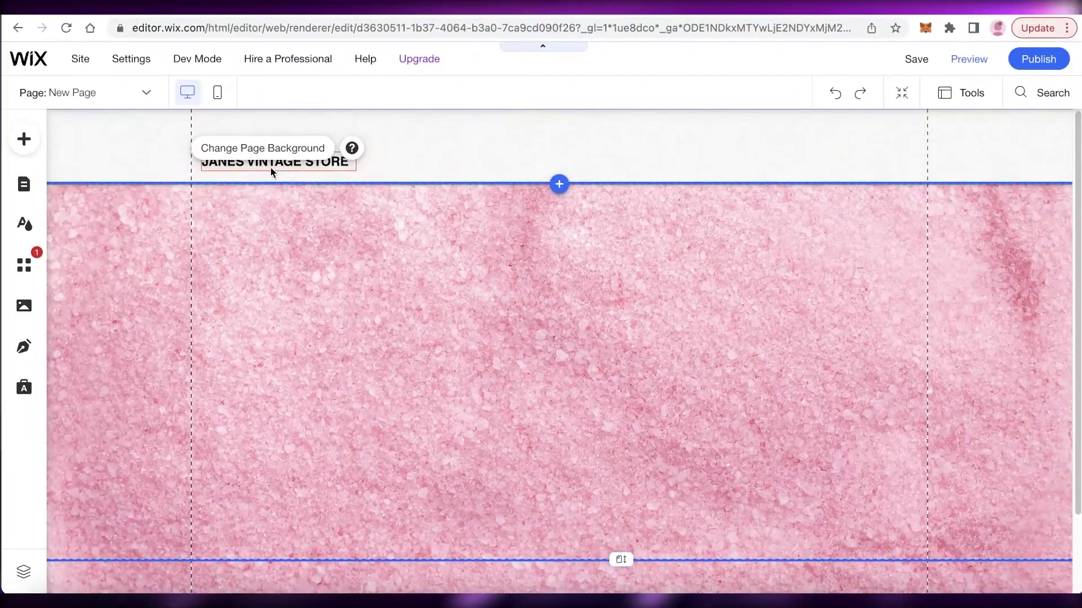
Switch to the HOME page, then delete New Page from its options menu and confirm.
left_click(84, 93)
left_click(75, 129)
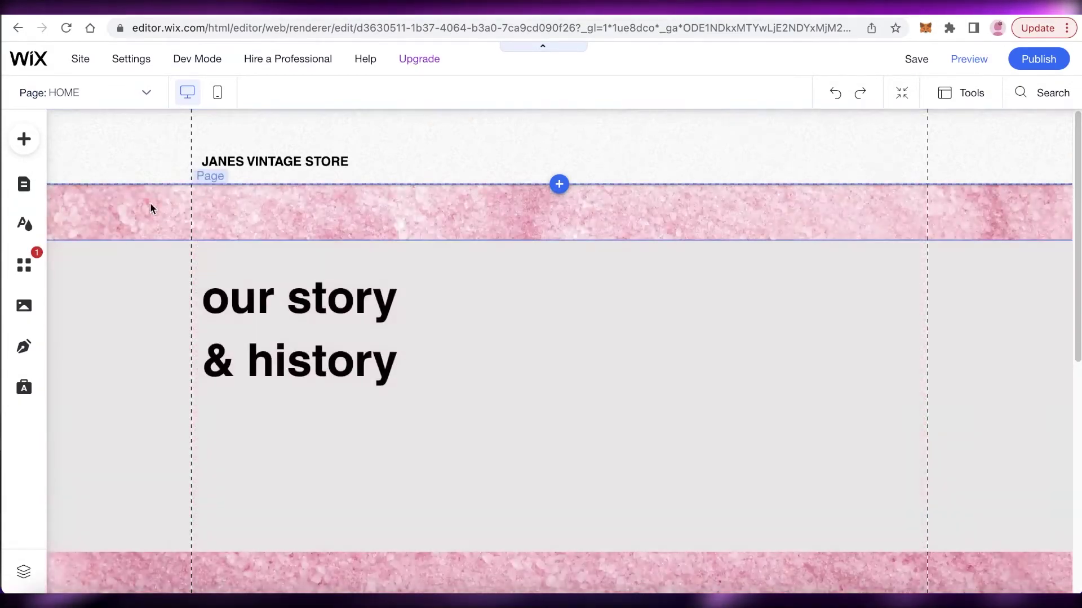
scroll(167, 221, "down", 10)
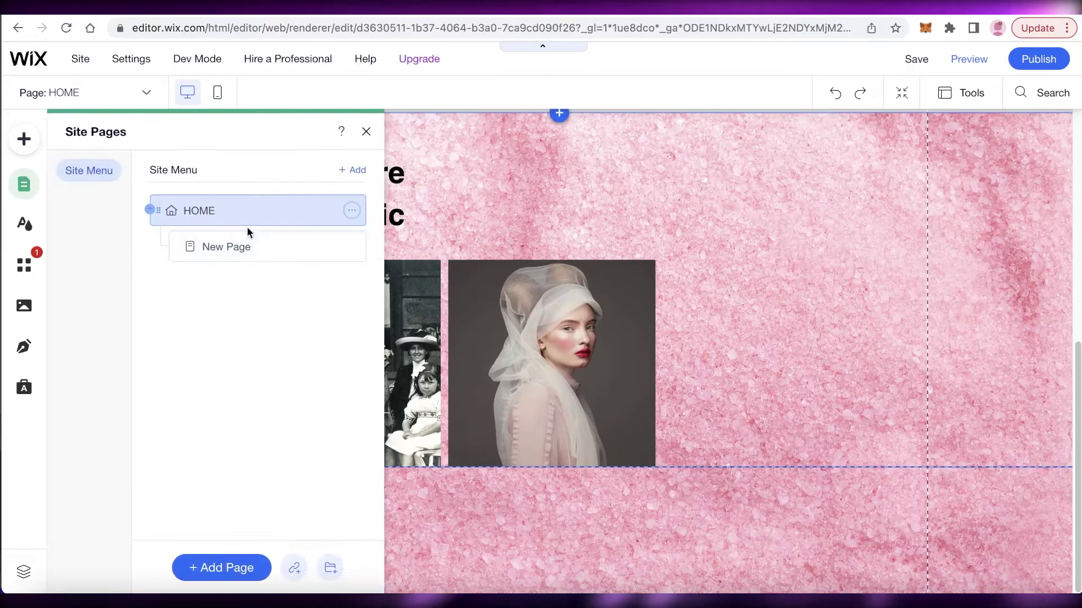
left_click(352, 247)
left_click(415, 459)
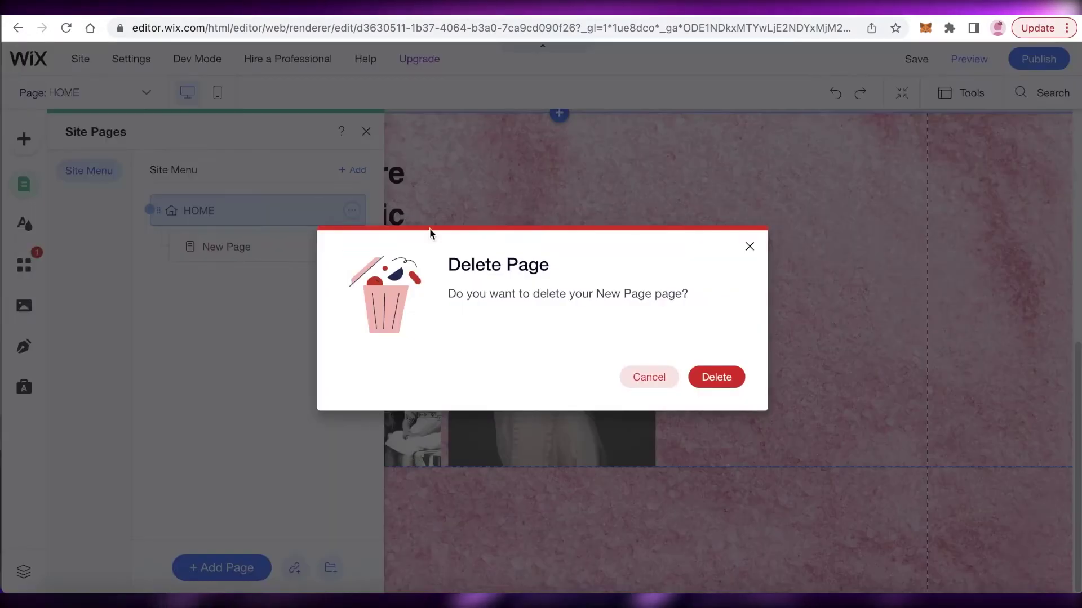
left_click(716, 376)
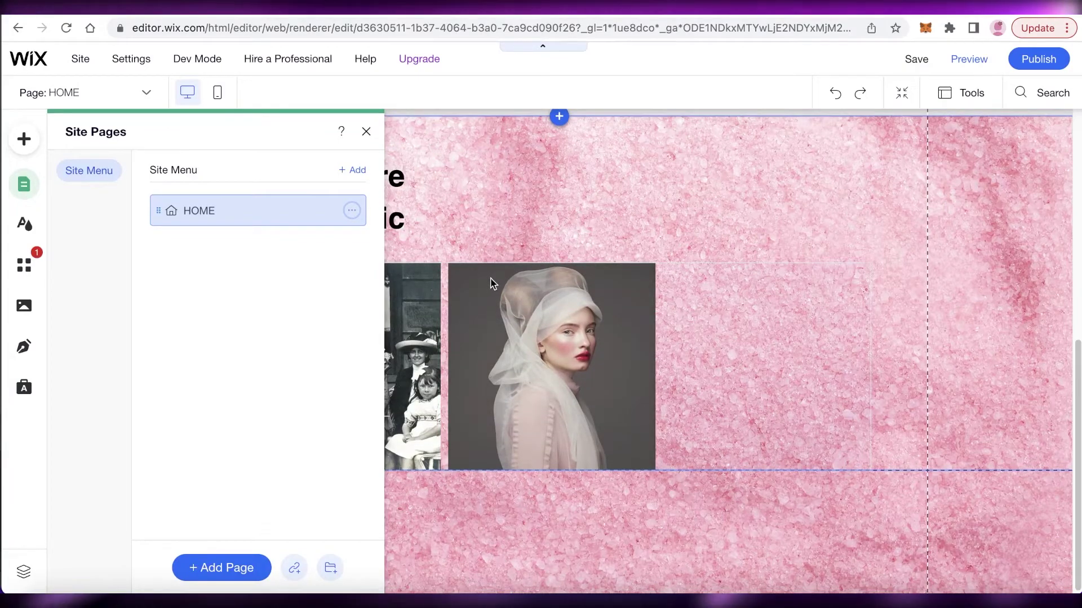
scroll(498, 276, "up", 2)
scroll(498, 276, "down", 6)
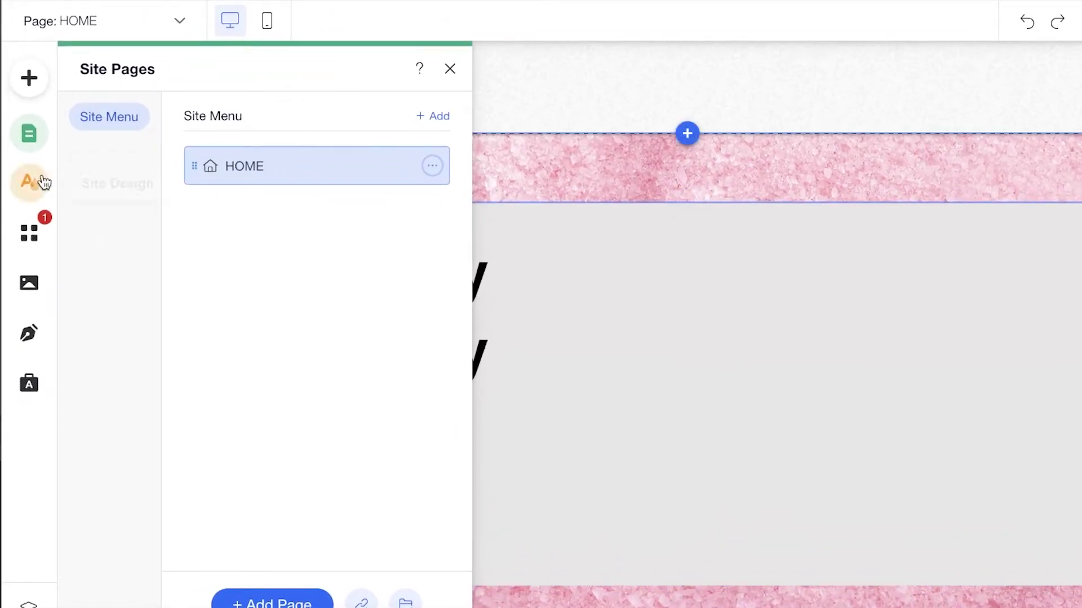
Open the Site Design panel, then the Add Apps panel to show the App Market.
left_click(44, 181)
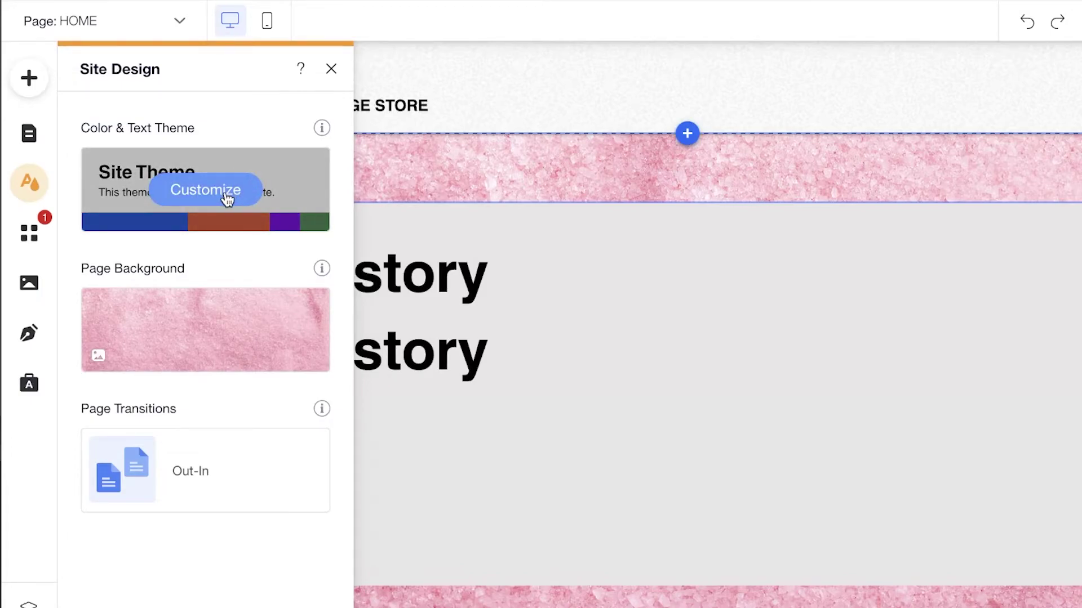
left_click(41, 213)
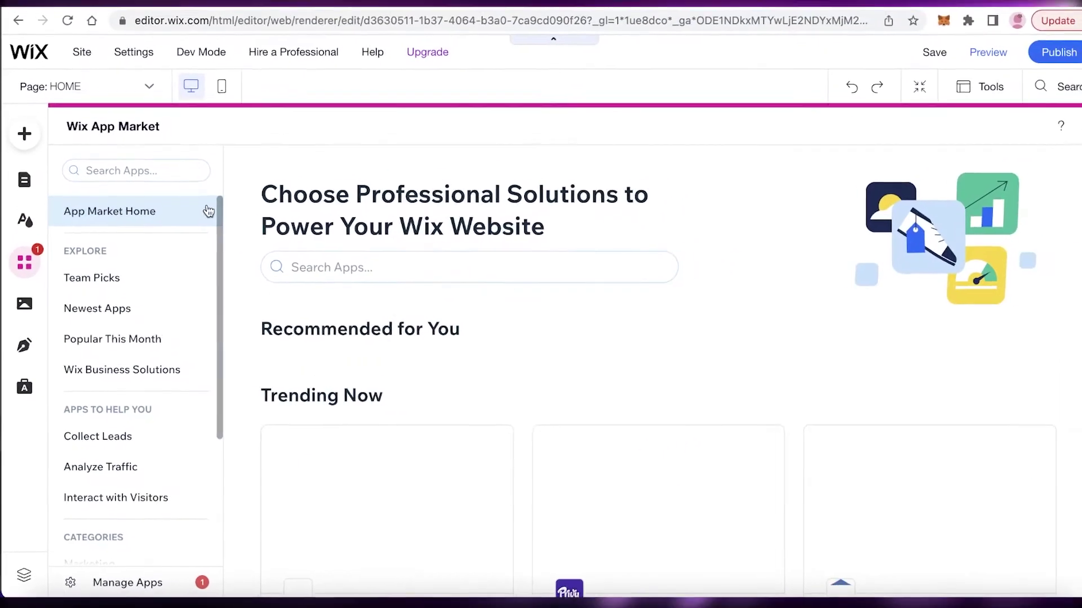
Scroll through the App Market collections, including Made by Wix and Social Apps.
scroll(384, 231, "down", 4)
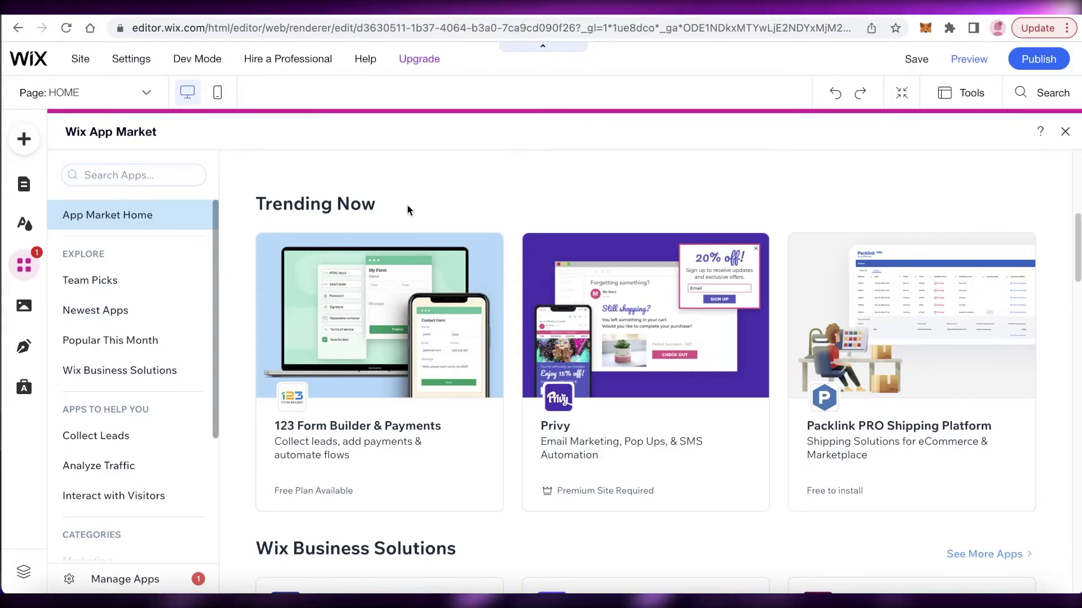
scroll(156, 217, "down", 2)
scroll(804, 174, "down", 5)
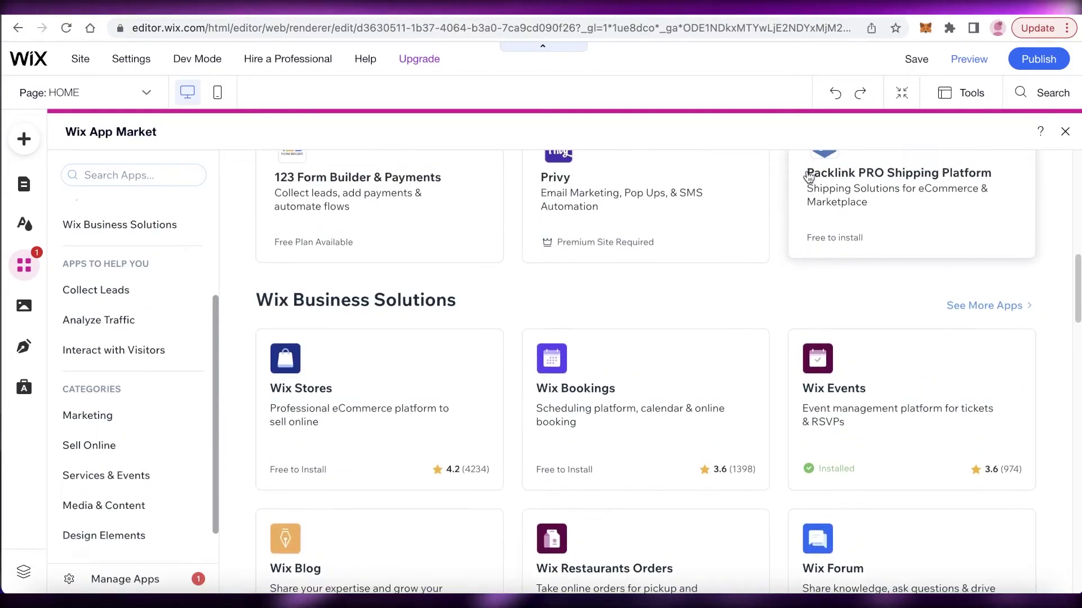
scroll(749, 265, "down", 11)
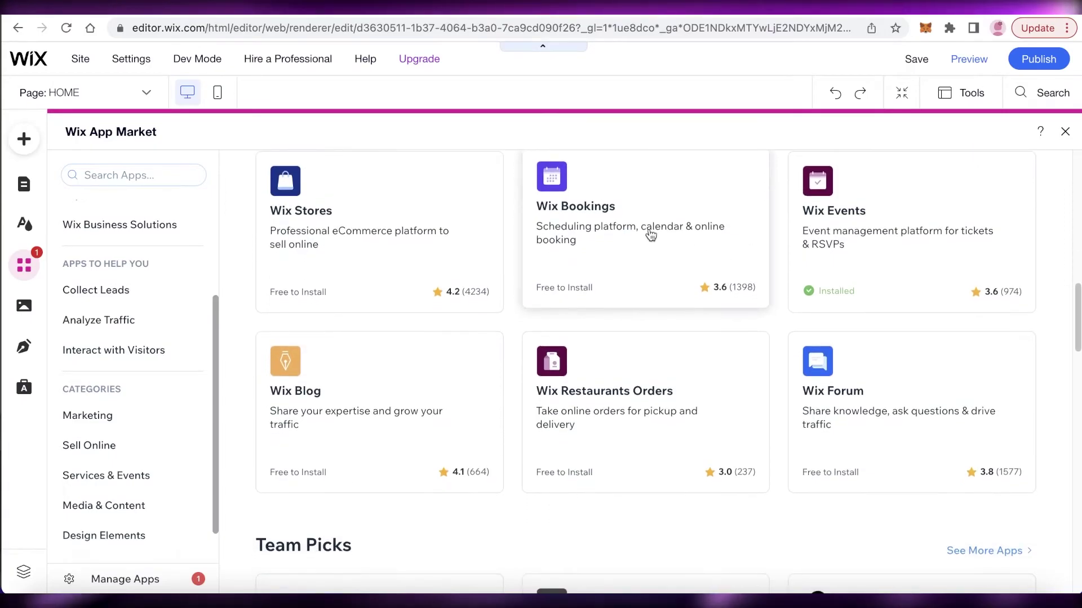
scroll(631, 230, "up", 15)
scroll(582, 213, "down", 12)
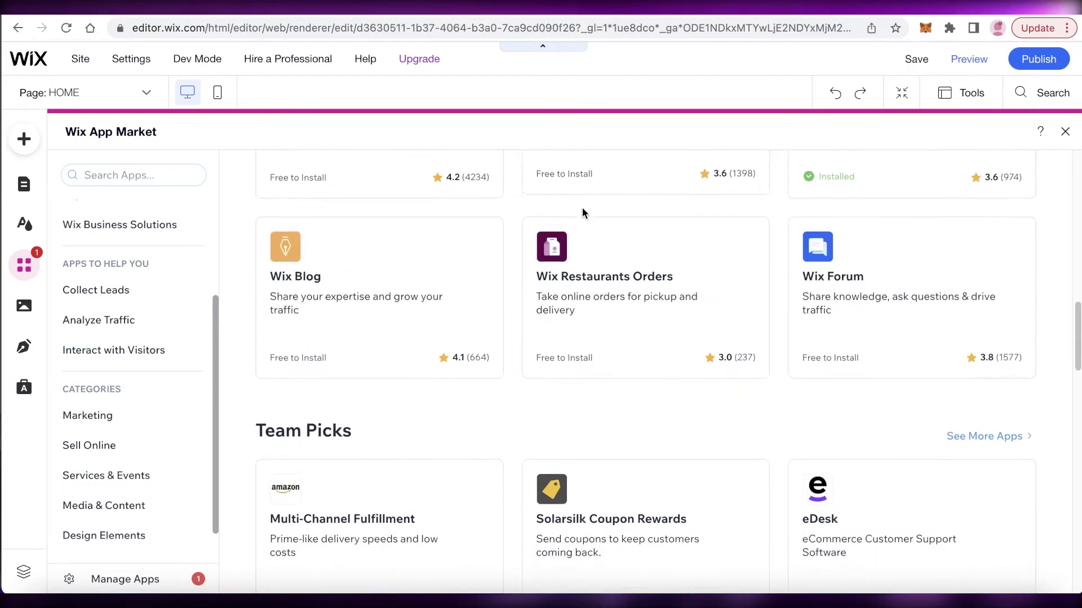
scroll(582, 213, "down", 18)
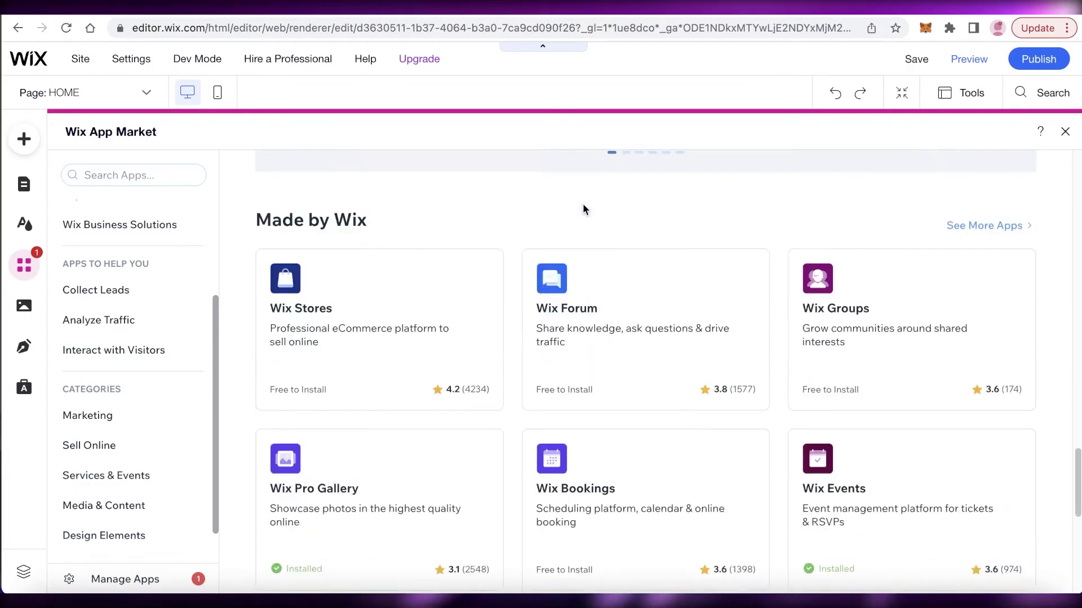
scroll(586, 207, "down", 2)
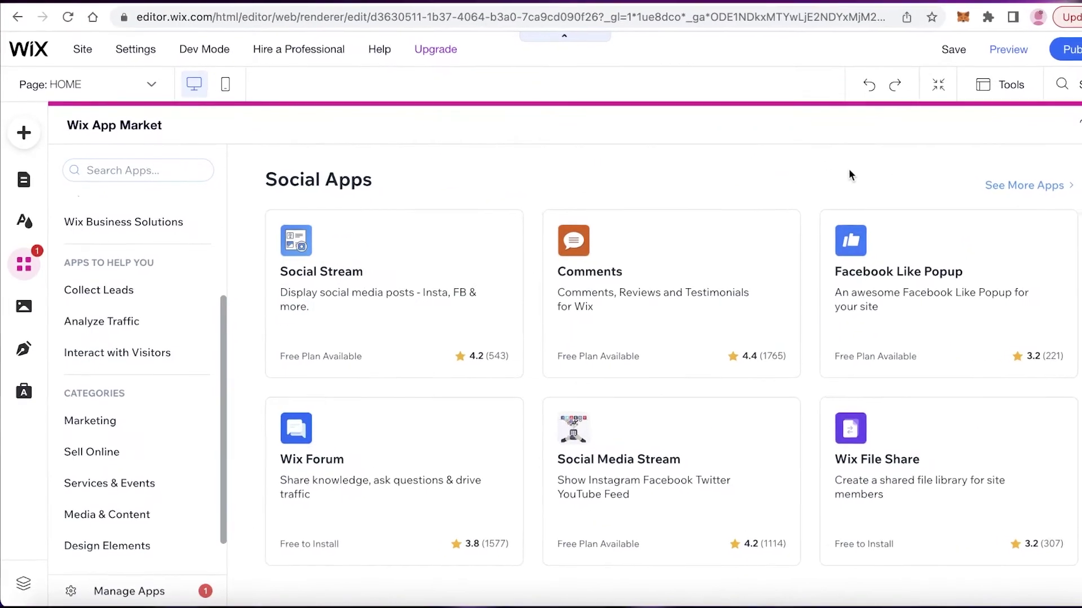
scroll(190, 294, "down", 2)
scroll(120, 266, "up", 1)
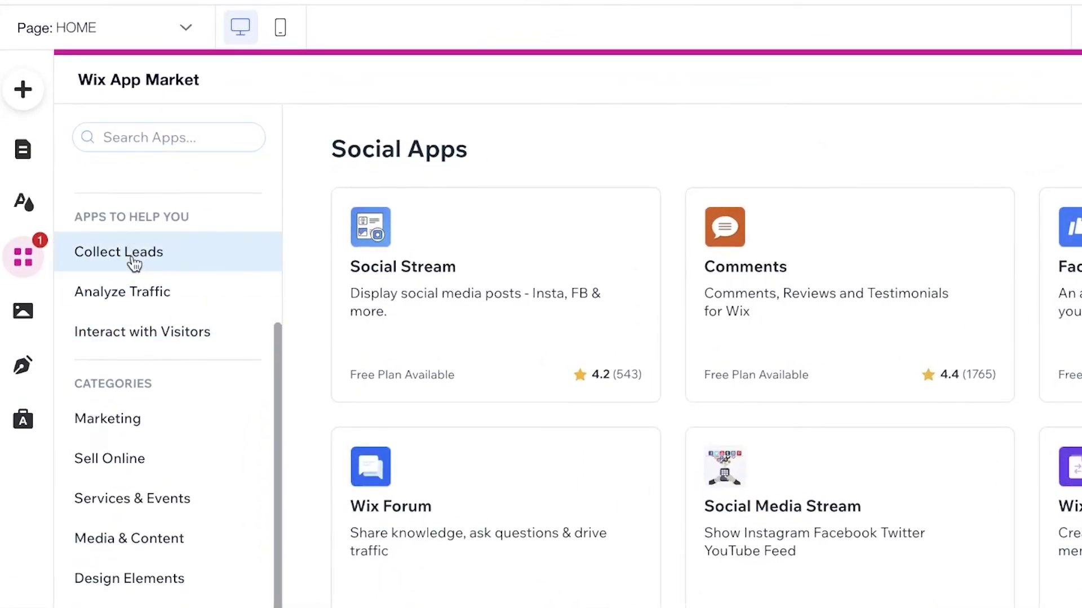
scroll(121, 267, "down", 1)
scroll(121, 242, "up", 3)
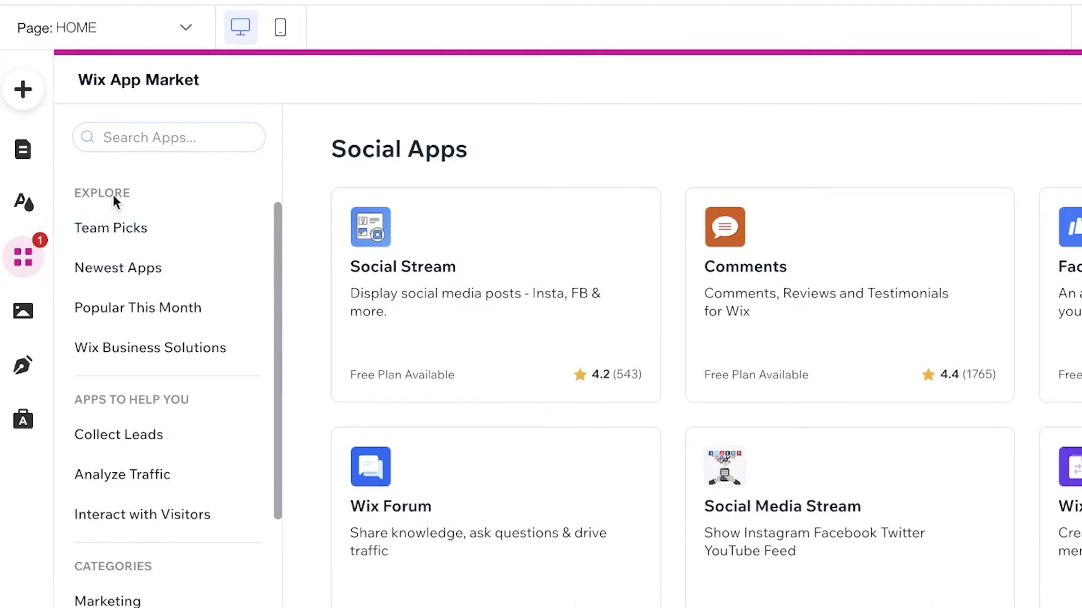
scroll(115, 360, "down", 3)
scroll(186, 286, "up", 3)
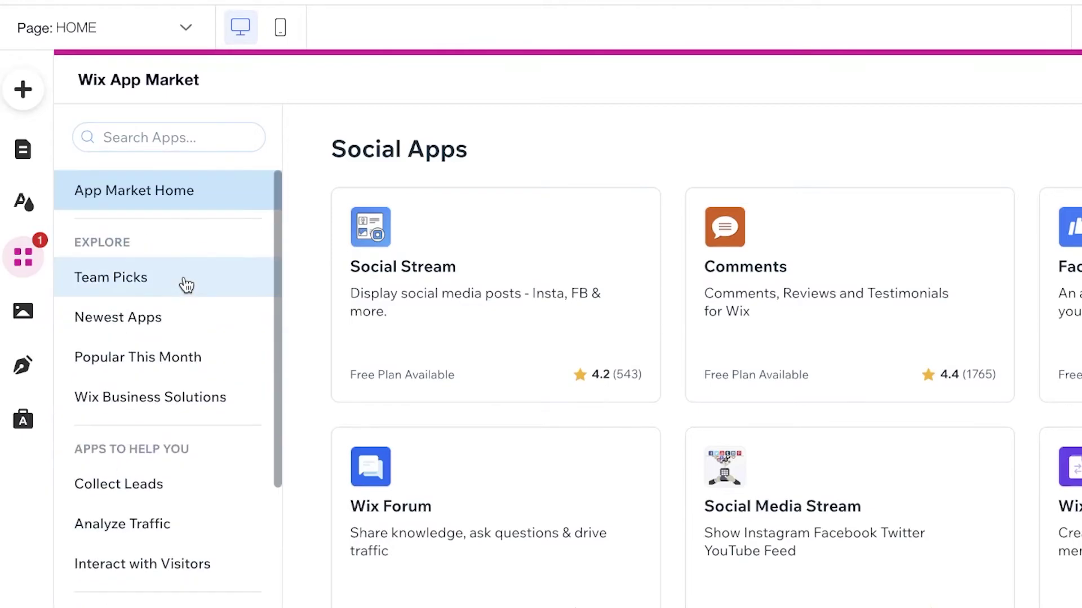
scroll(186, 285, "down", 3)
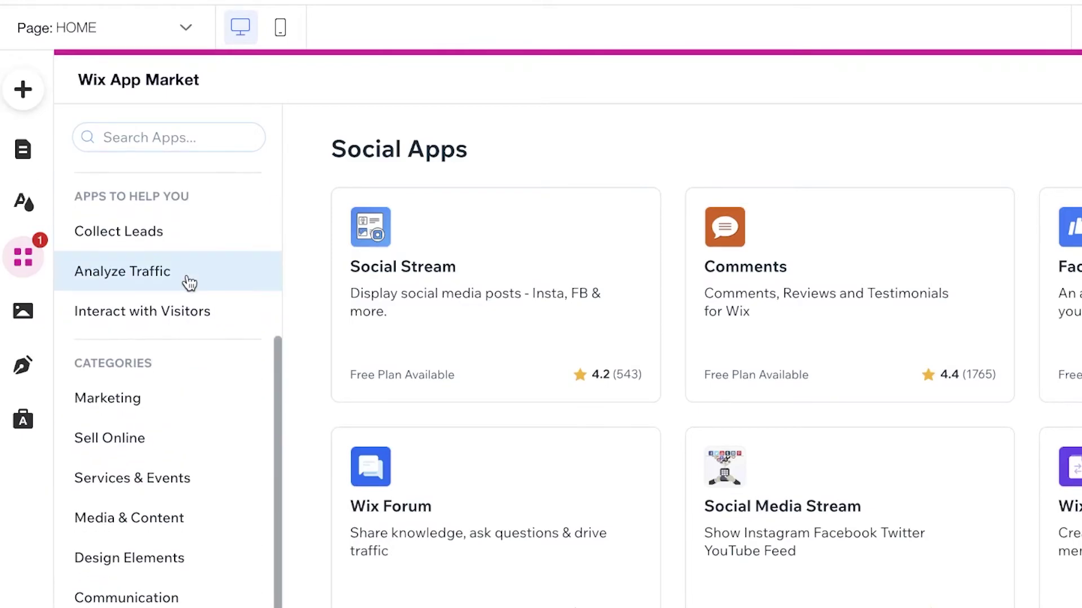
Close the App Market, publish the site, and scroll the live page between both sections.
left_click(483, 218)
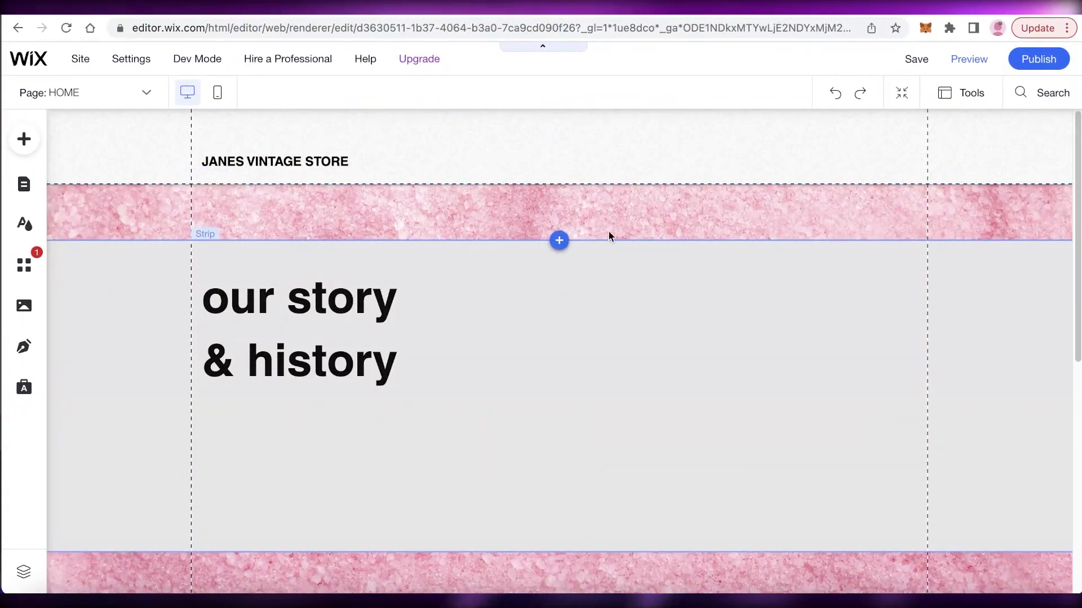
left_click(1057, 59)
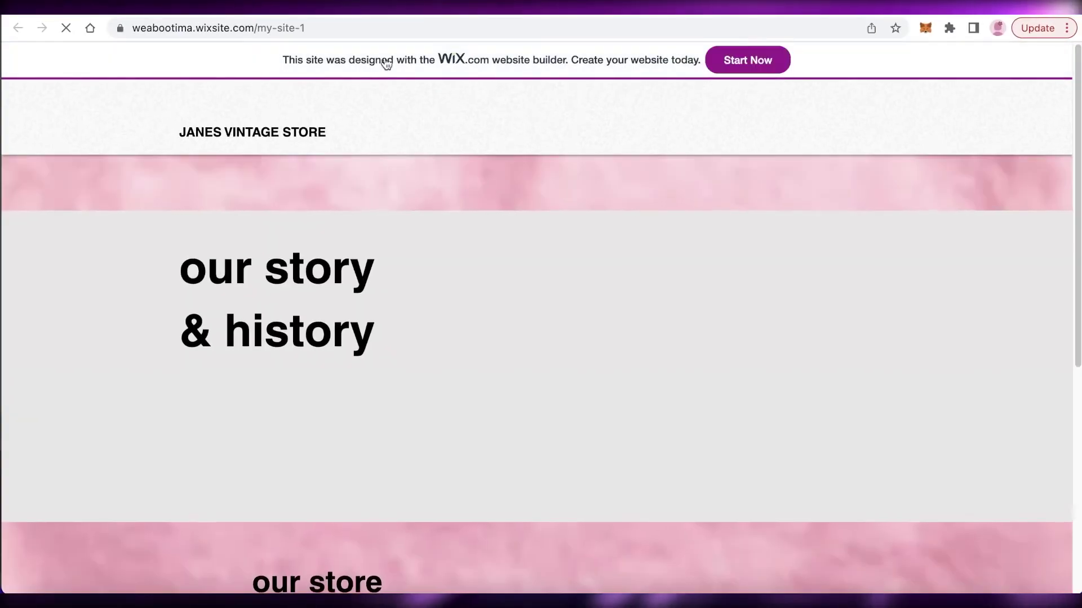
scroll(653, 241, "down", 5)
scroll(648, 237, "up", 5)
scroll(640, 229, "down", 5)
scroll(637, 225, "up", 5)
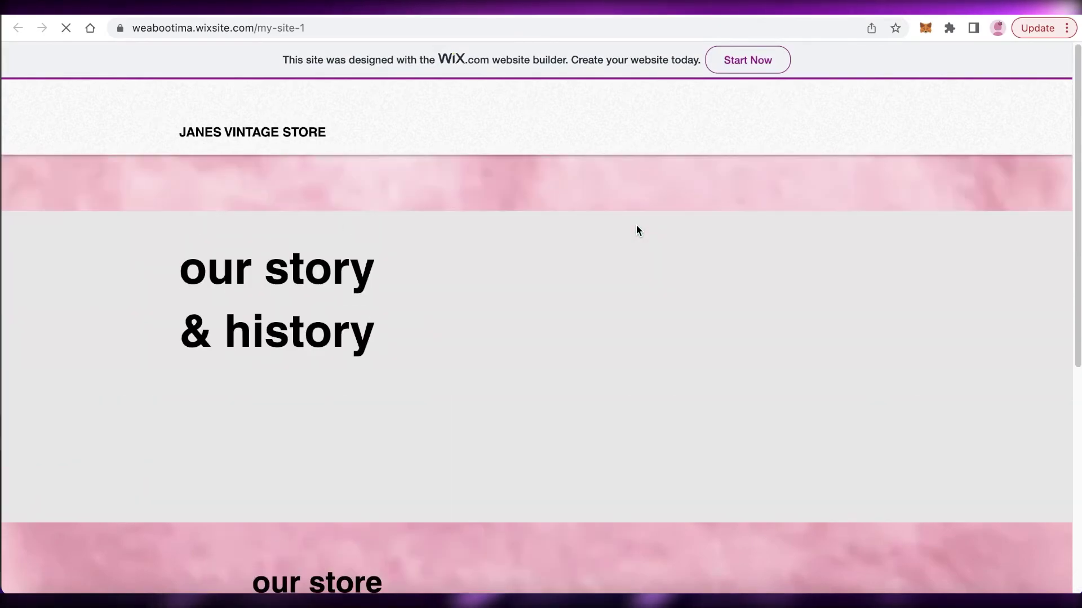
scroll(754, 259, "down", 5)
scroll(701, 265, "up", 5)
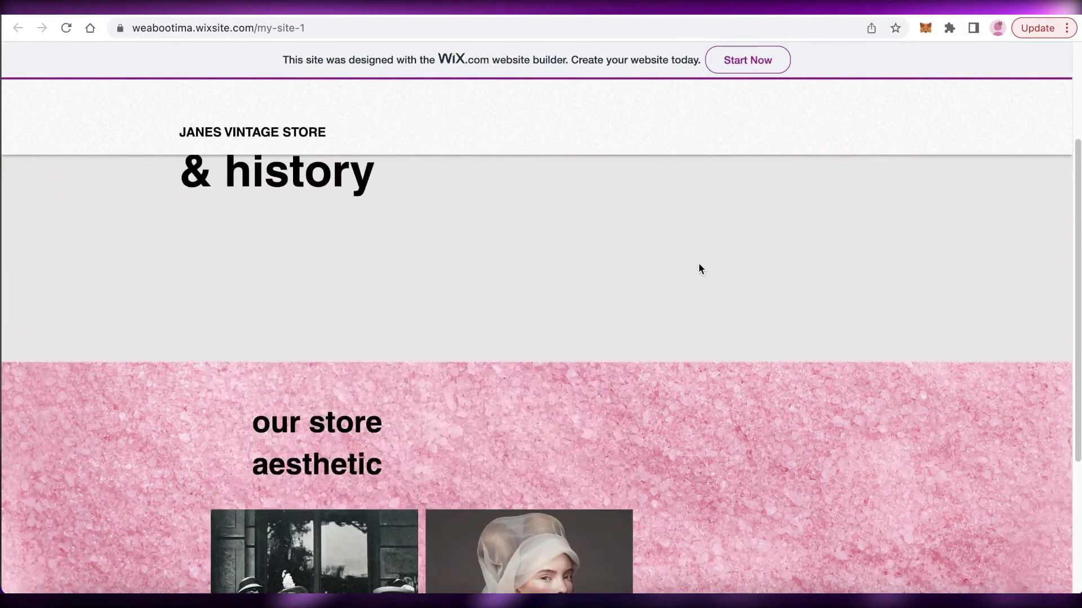
scroll(686, 257, "down", 5)
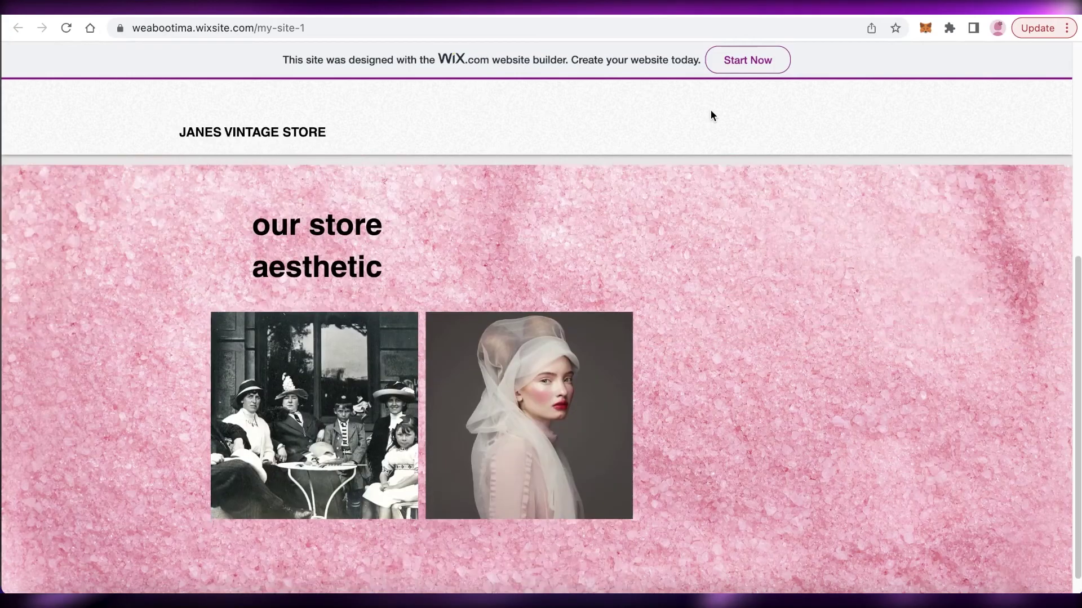
scroll(934, 187, "up", 5)
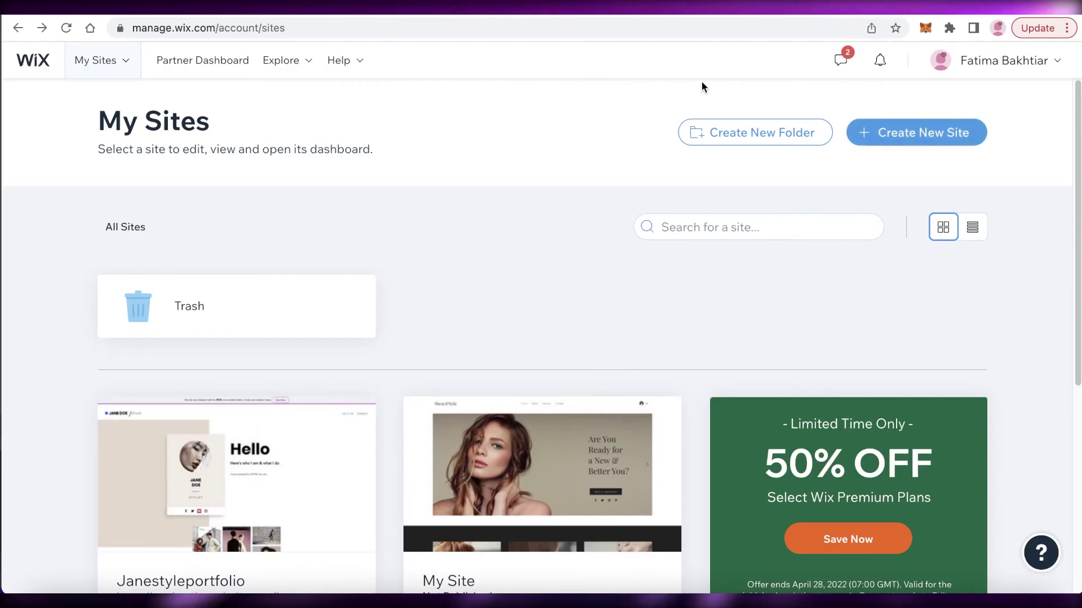
Select the My Site 1 card in My Sites to open its dashboard and view recent business activity.
scroll(701, 96, "down", 6)
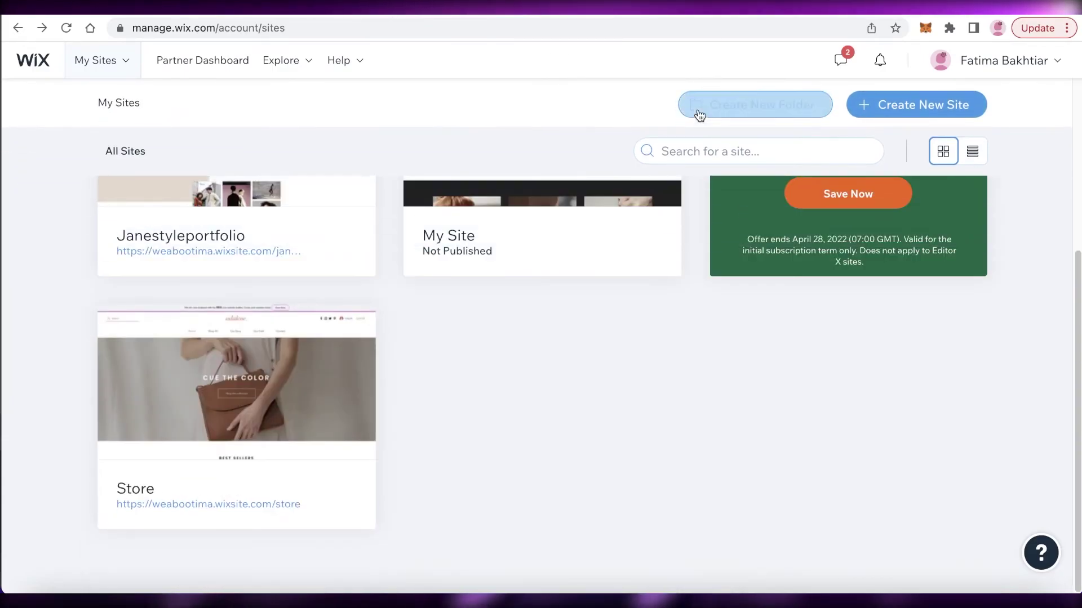
scroll(676, 79, "up", 6)
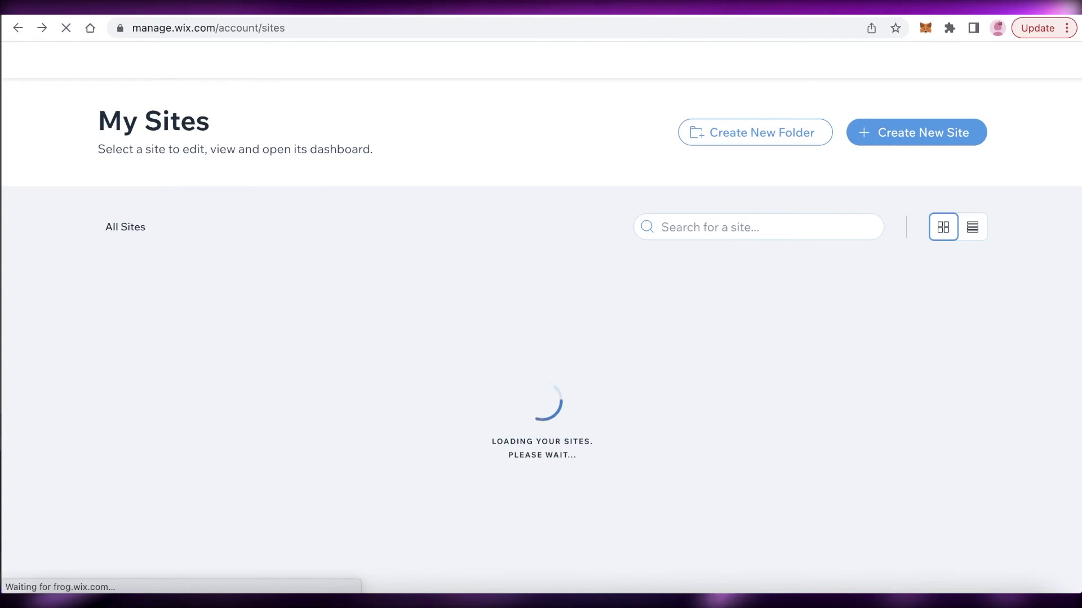
mouse_move(198, 293)
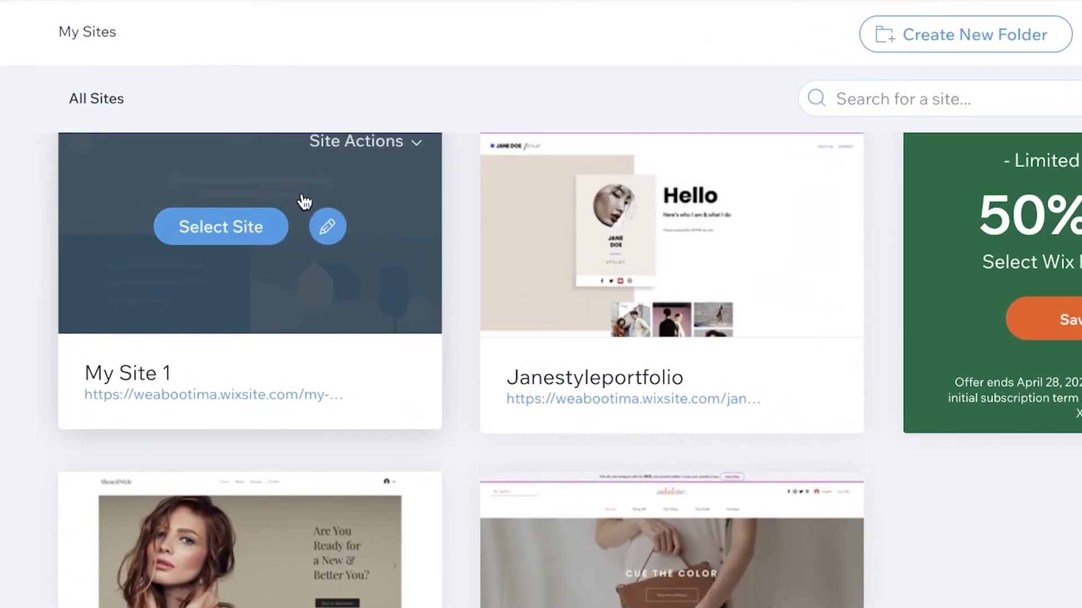
left_click(241, 233)
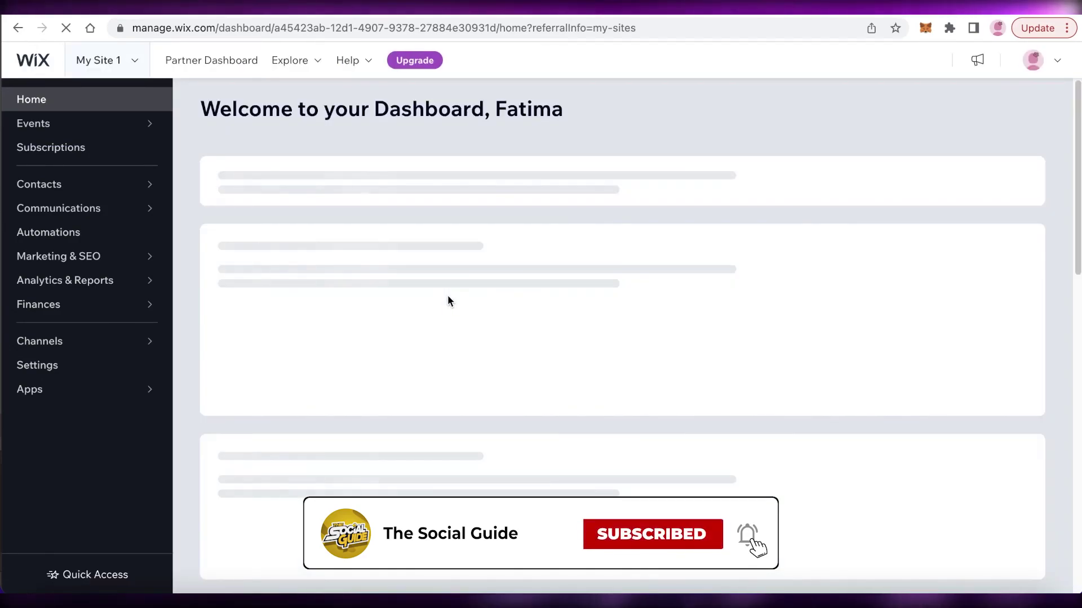
scroll(449, 299, "down", 8)
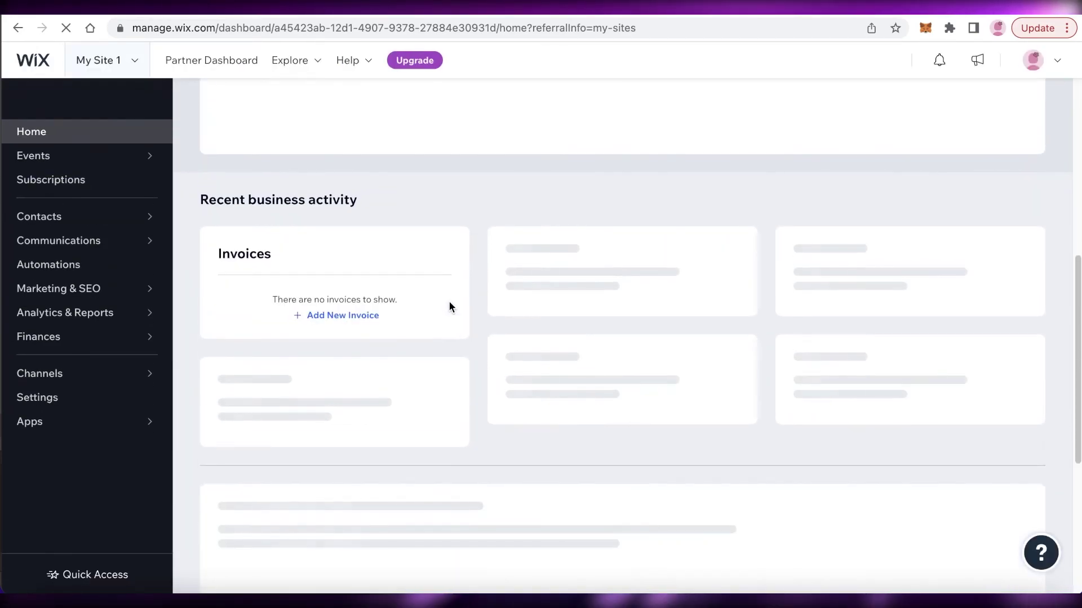